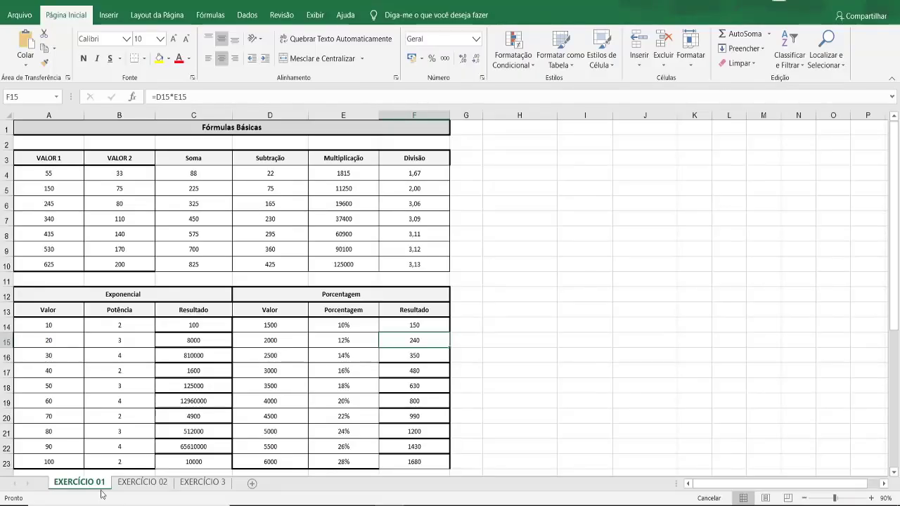
- Inspect the existing sum, subtraction, multiplication and division formulas in C4:F4
click(644, 210)
click(558, 176)
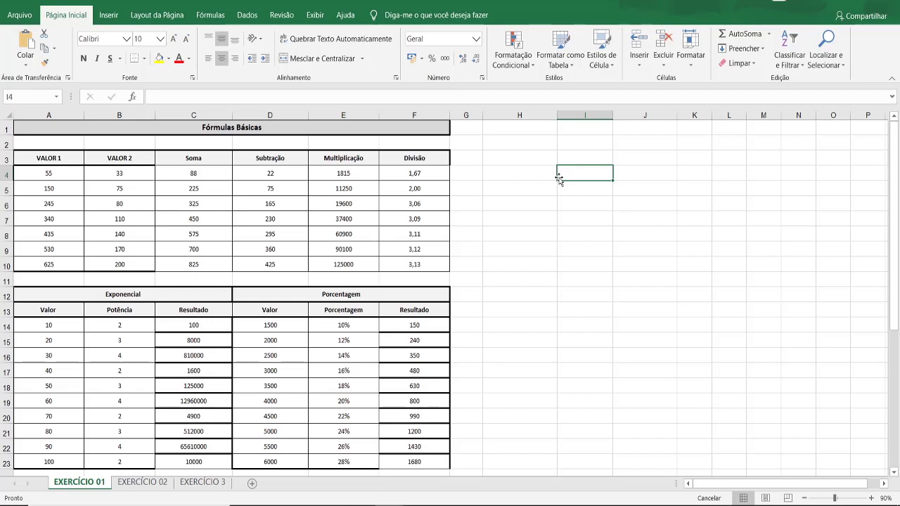
click(196, 173)
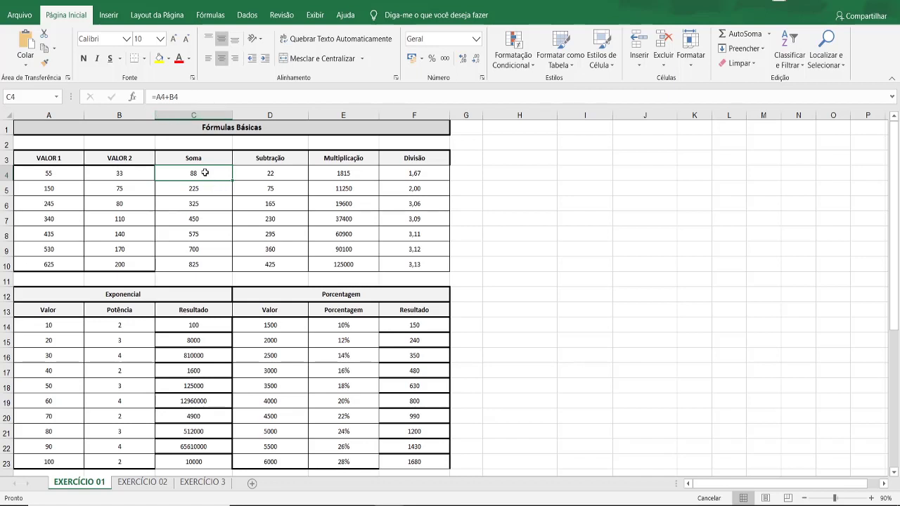
click(272, 173)
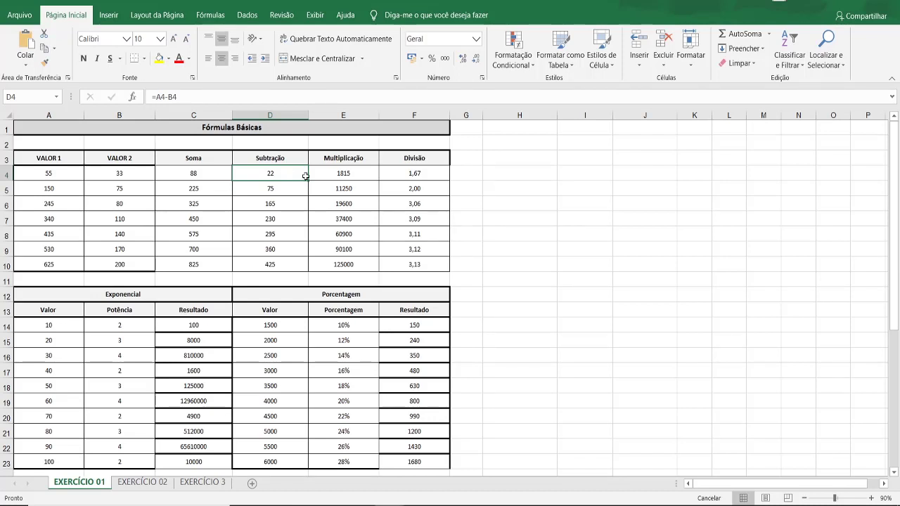
click(349, 176)
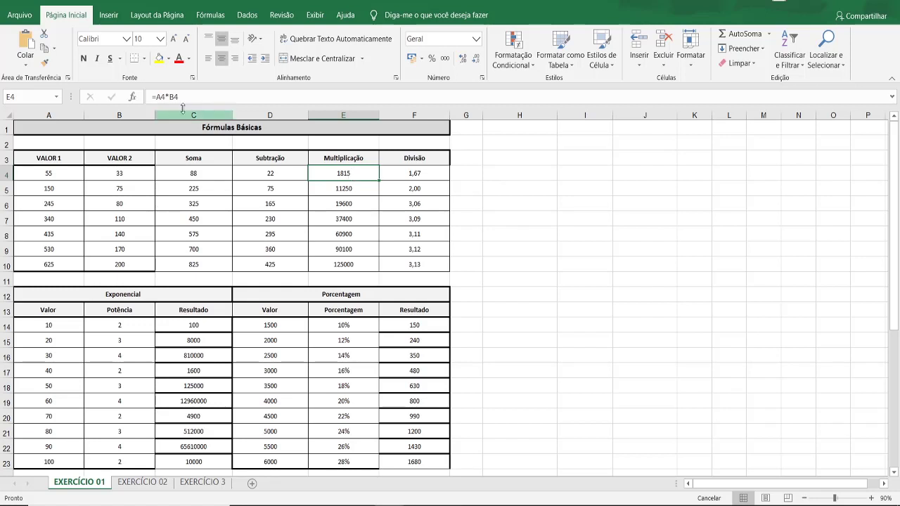
click(417, 175)
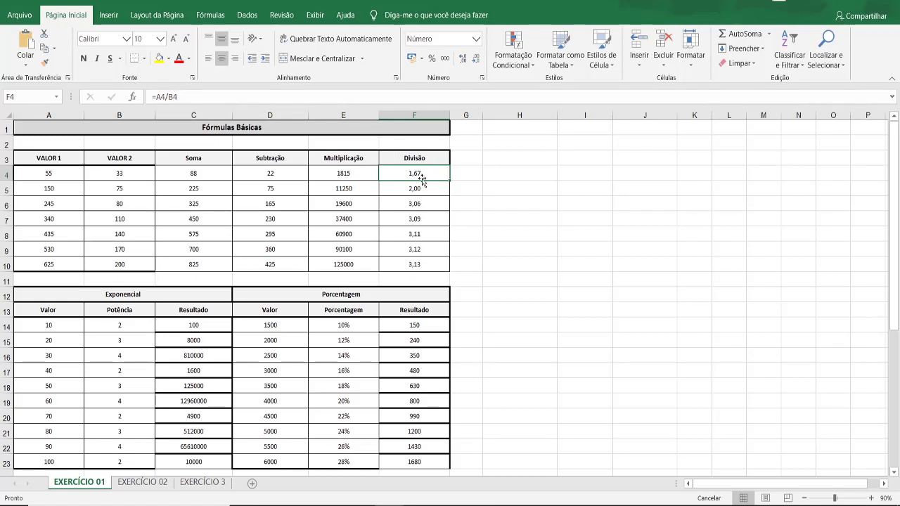
- Clear the Soma results in C4:C10
click(208, 171)
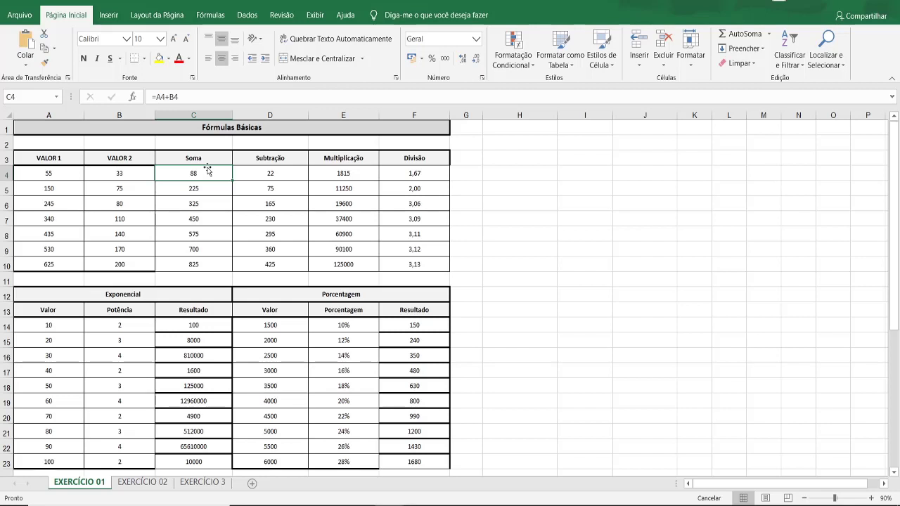
key(BackSpace)
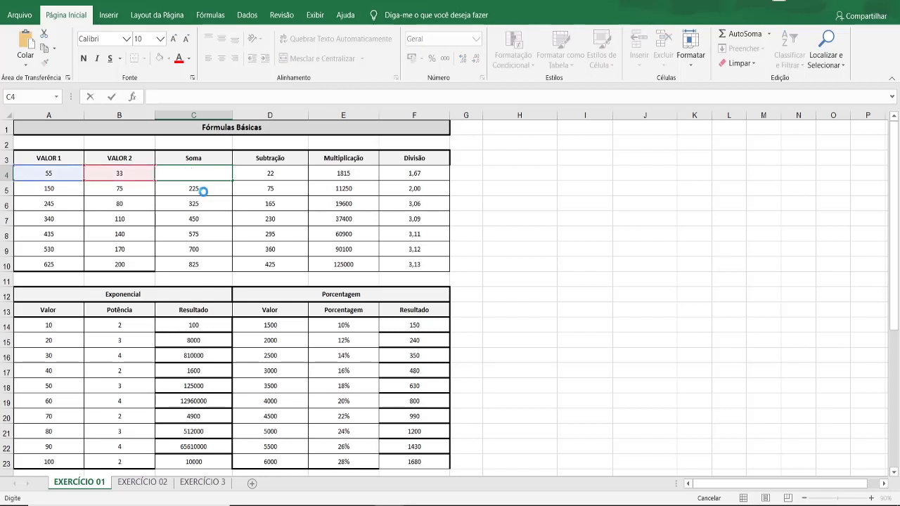
key(Return)
key(BackSpace)
key(Return)
key(BackSpace)
key(Return)
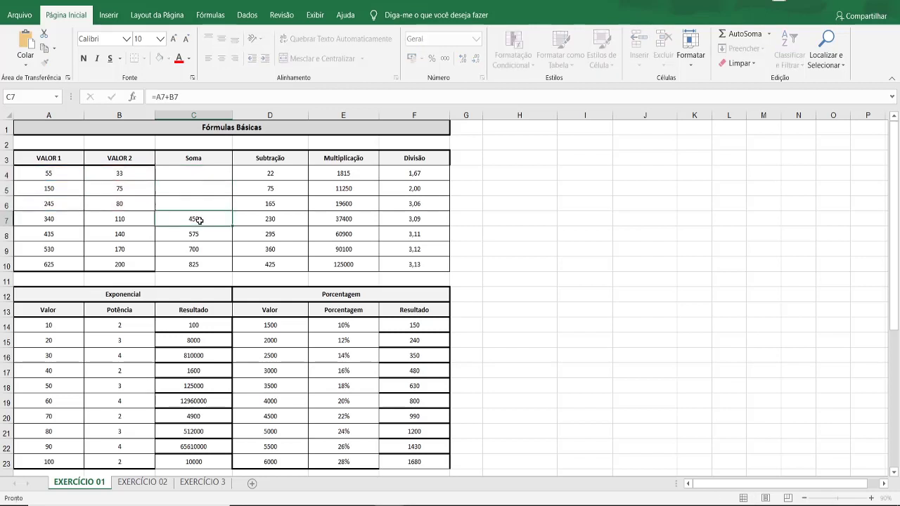
key(BackSpace)
key(Return)
key(BackSpace)
key(Return)
key(BackSpace)
key(Return)
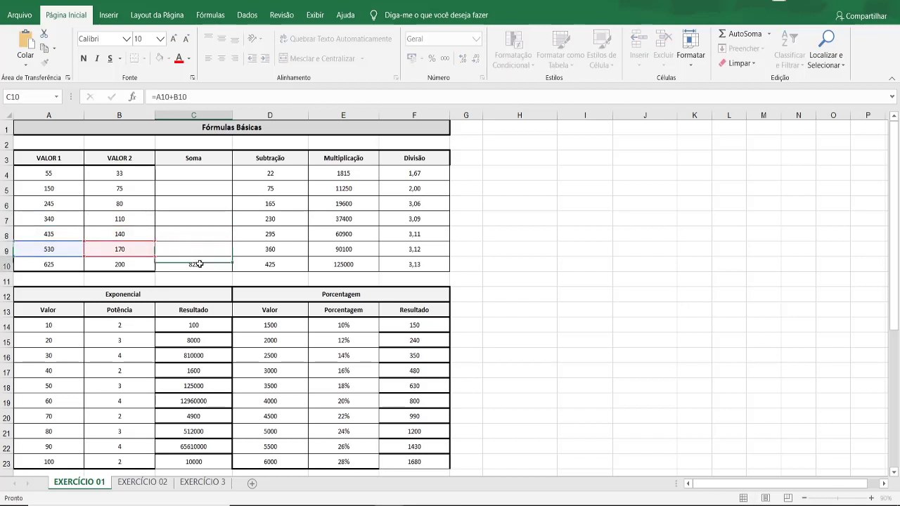
key(BackSpace)
- Try deleting the C4:F10 range with Excluir, cancelling the merged-cells warning both times
drag(194, 173, 426, 265)
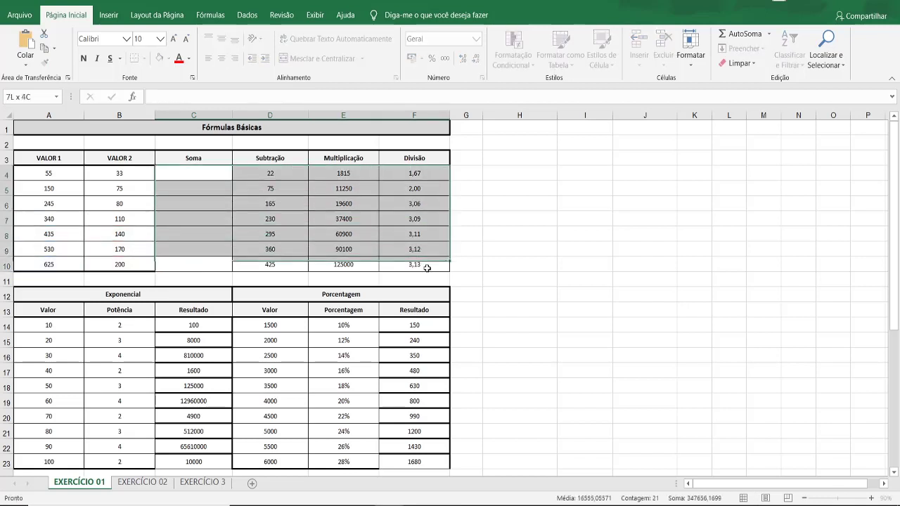
click(663, 44)
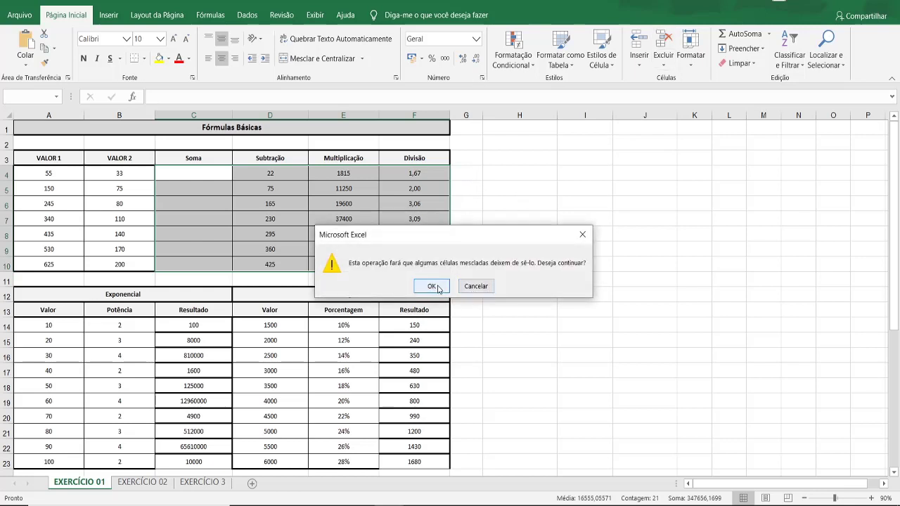
click(475, 287)
drag(202, 176, 437, 255)
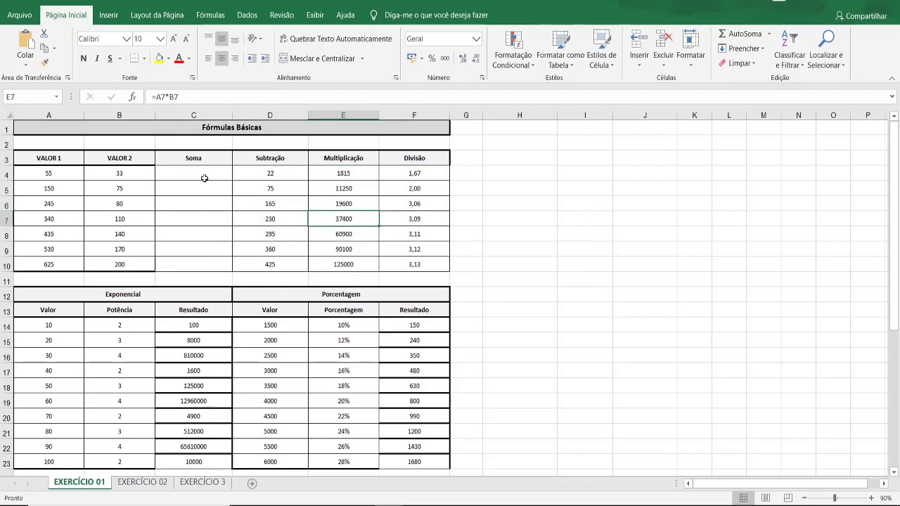
click(661, 46)
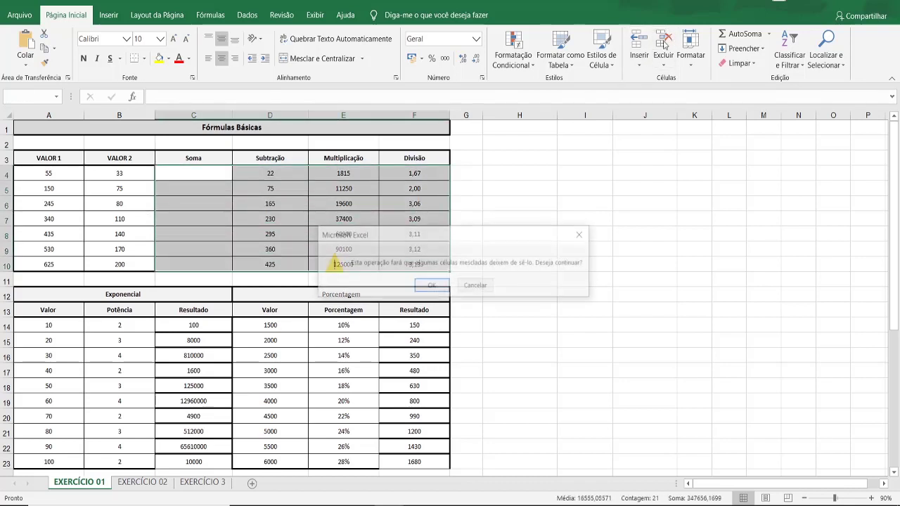
click(475, 286)
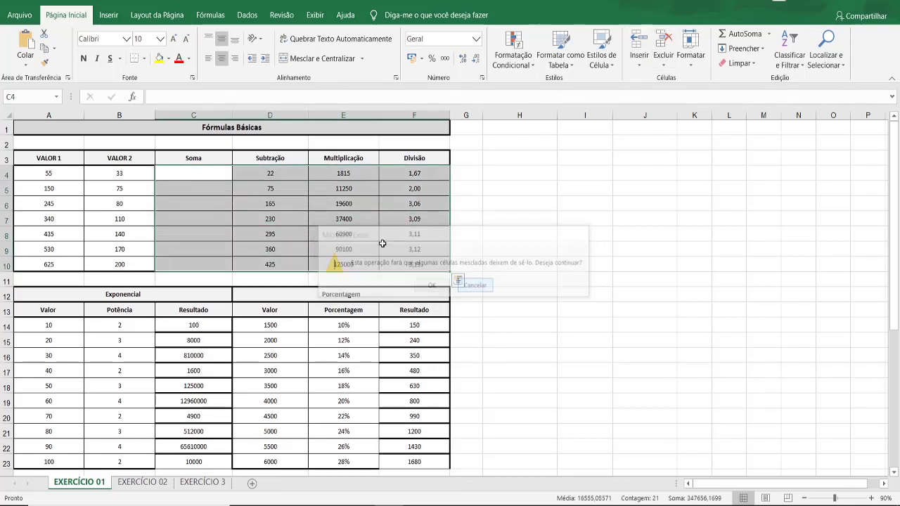
- Clear the Subtração results in column D
click(281, 172)
key(BackSpace)
click(281, 188)
key(BackSpace)
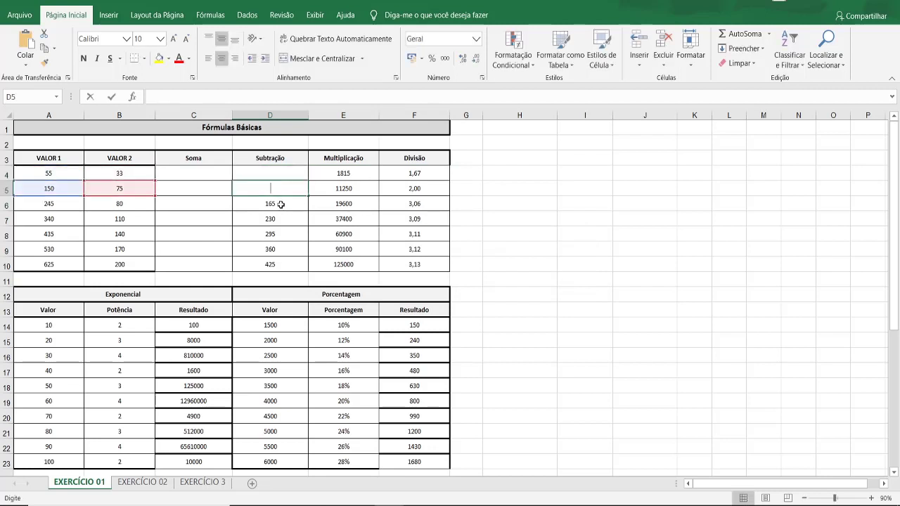
click(283, 204)
key(BackSpace)
click(281, 218)
click(277, 235)
key(BackSpace)
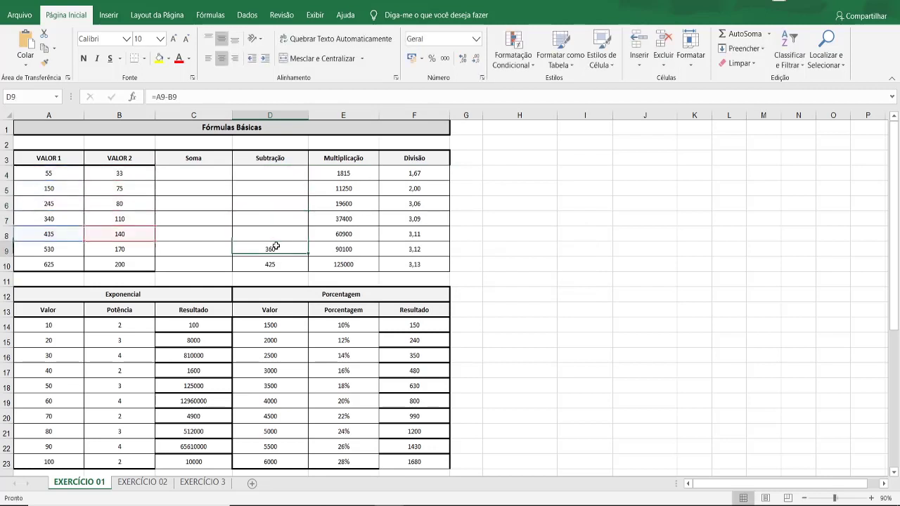
click(274, 248)
key(BackSpace)
click(275, 261)
key(BackSpace)
- Clear the Multiplicação results in E4:E10
click(342, 263)
key(BackSpace)
click(343, 249)
key(BackSpace)
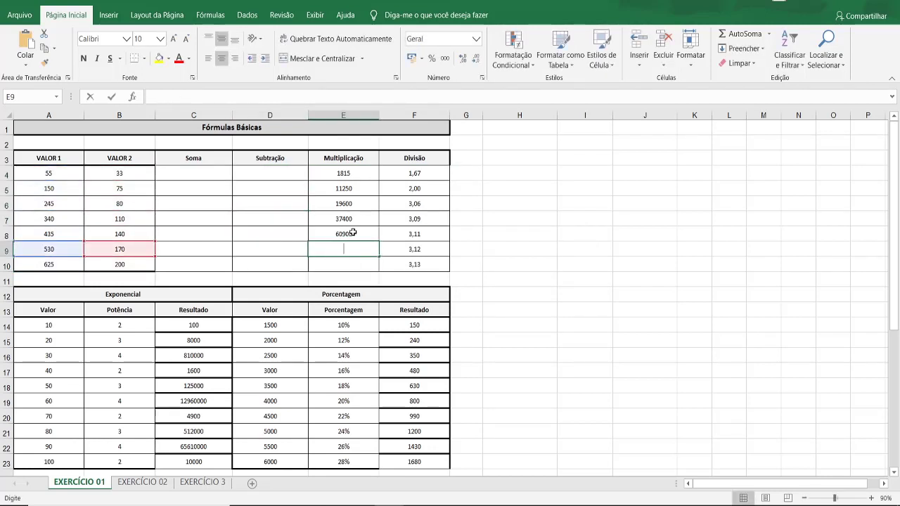
click(344, 234)
key(BackSpace)
click(348, 188)
key(BackSpace)
click(345, 172)
key(BackSpace)
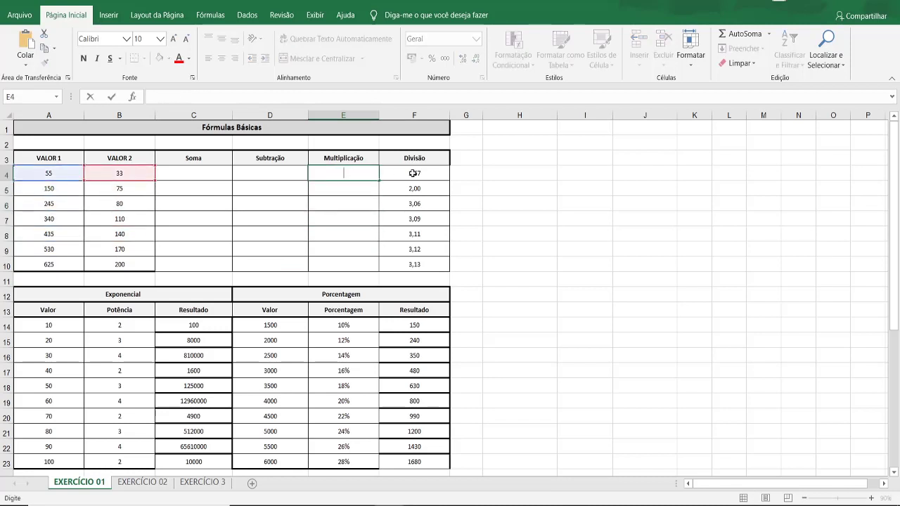
- Clear the Divisão results in F4:F10
click(413, 173)
key(BackSpace)
click(412, 187)
key(BackSpace)
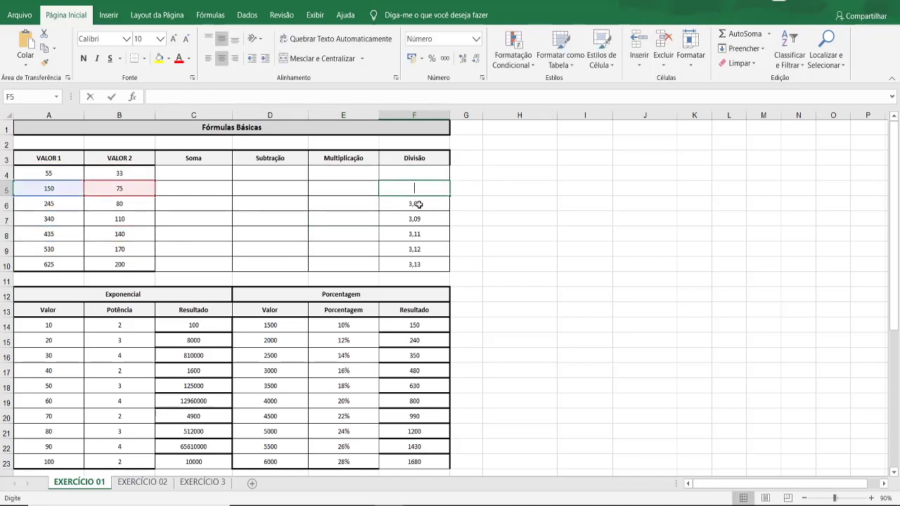
click(415, 203)
key(BackSpace)
click(415, 217)
key(BackSpace)
key(BackSpace)
click(415, 249)
key(BackSpace)
click(416, 264)
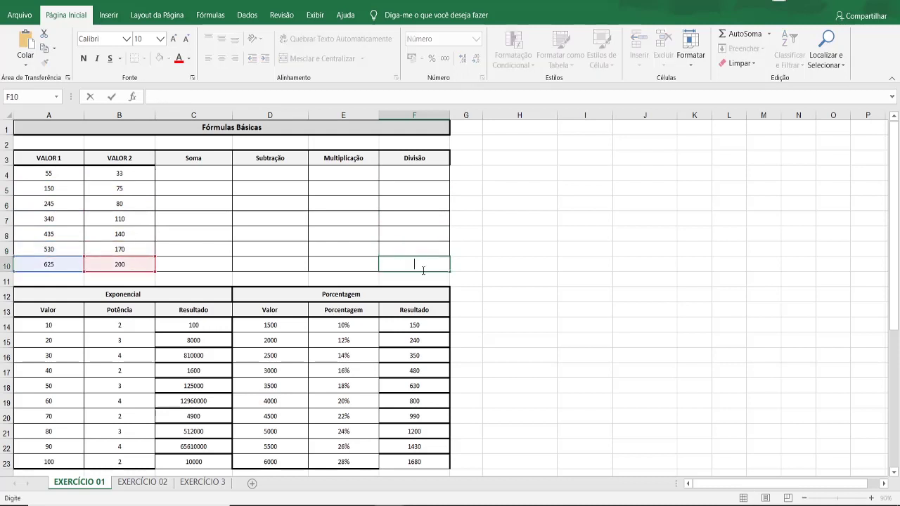
key(BackSpace)
click(487, 280)
- Enter =A4+B4 in C4 so the first Soma shows 88
click(209, 174)
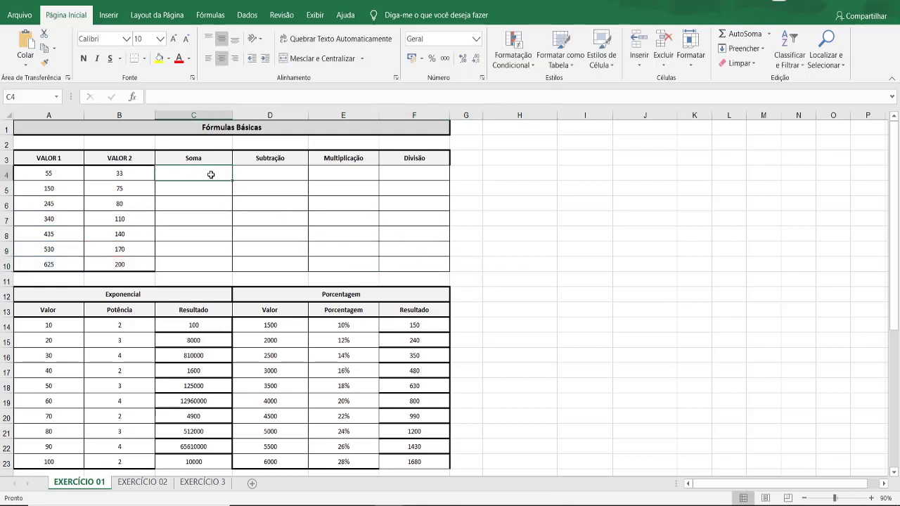
text(=)
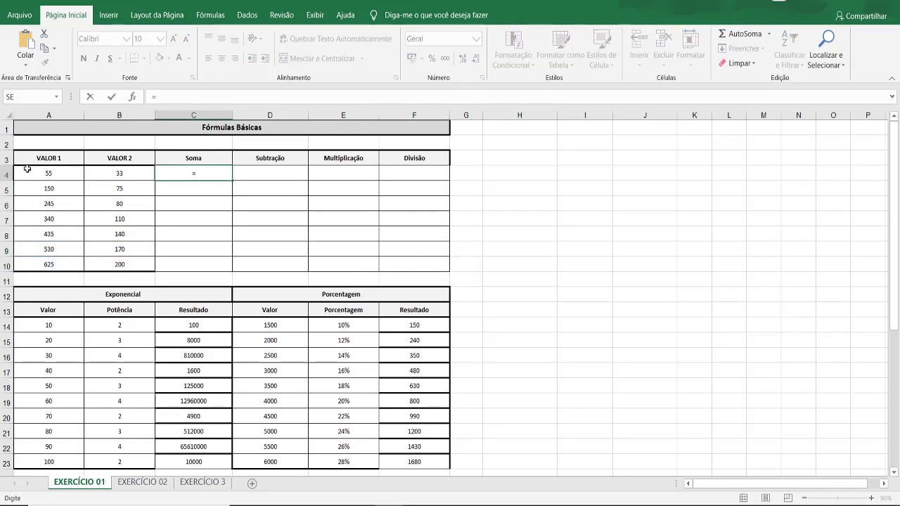
click(38, 173)
text(+)
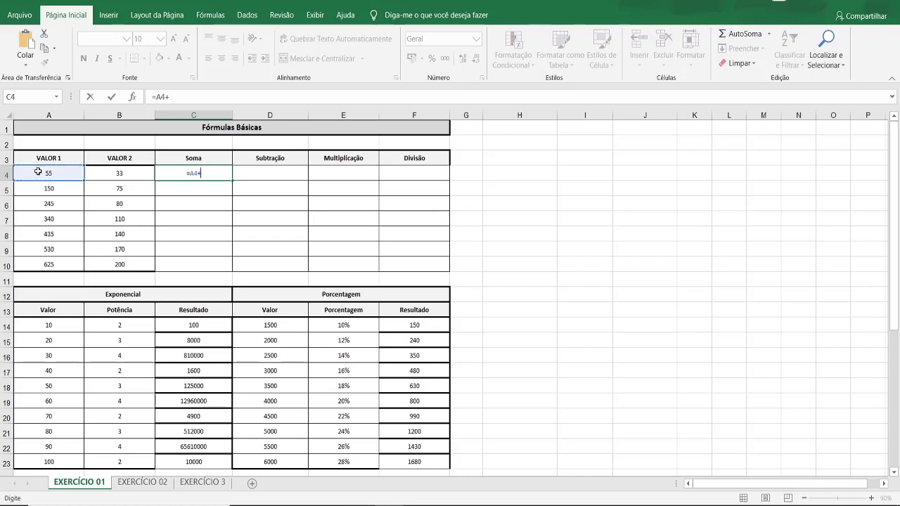
click(92, 177)
key(Return)
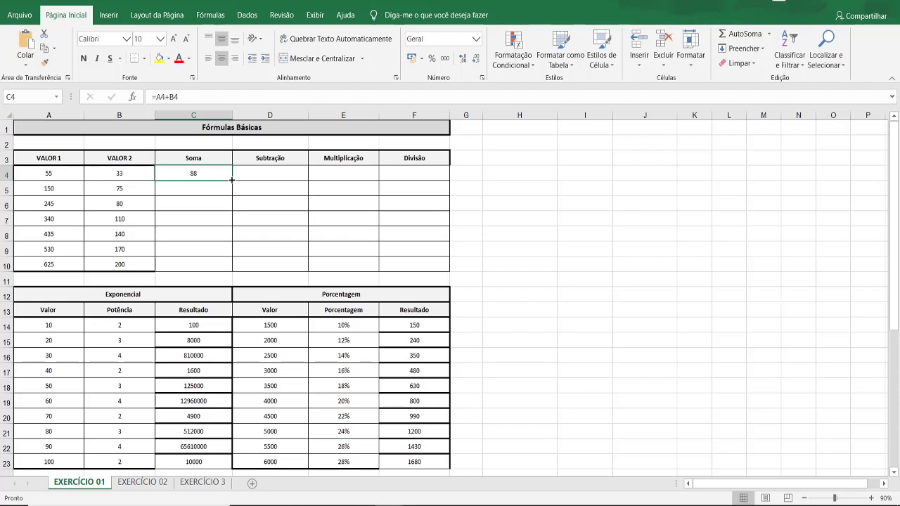
double_click(231, 180)
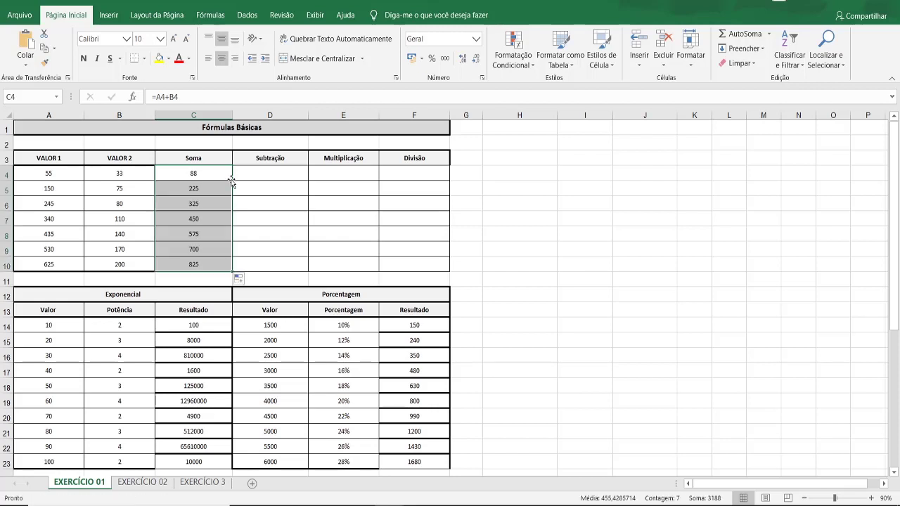
click(198, 176)
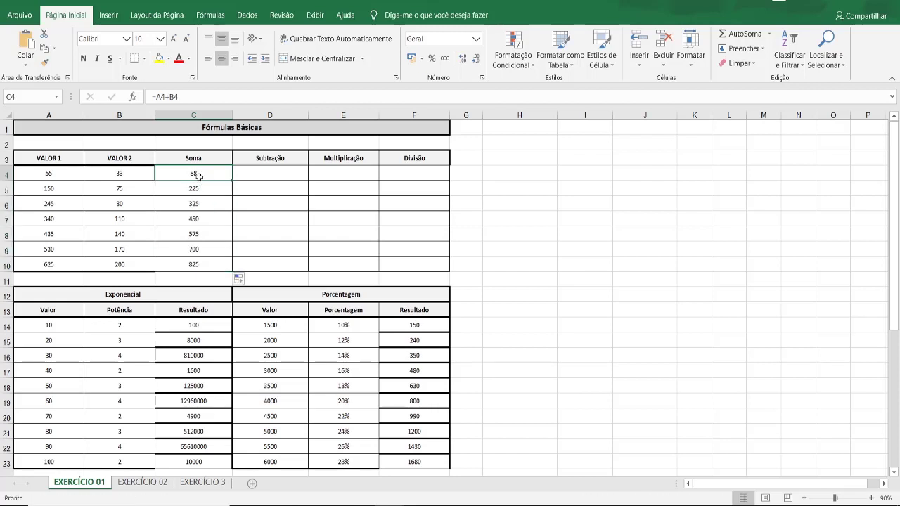
key(ctrl+z)
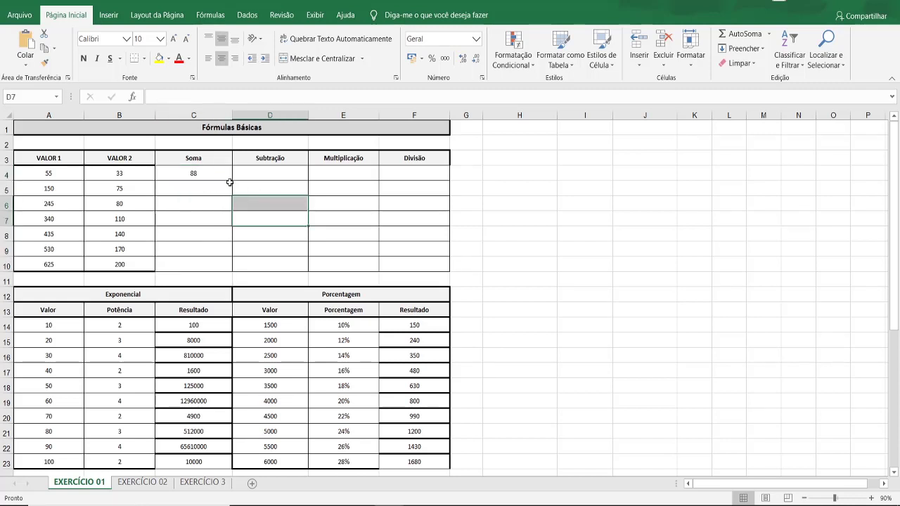
click(230, 179)
double_click(232, 181)
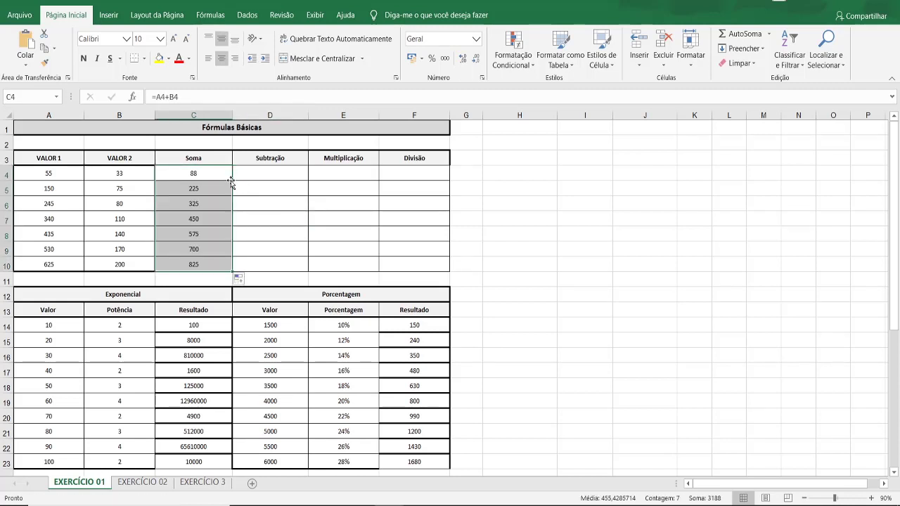
key(ctrl+z)
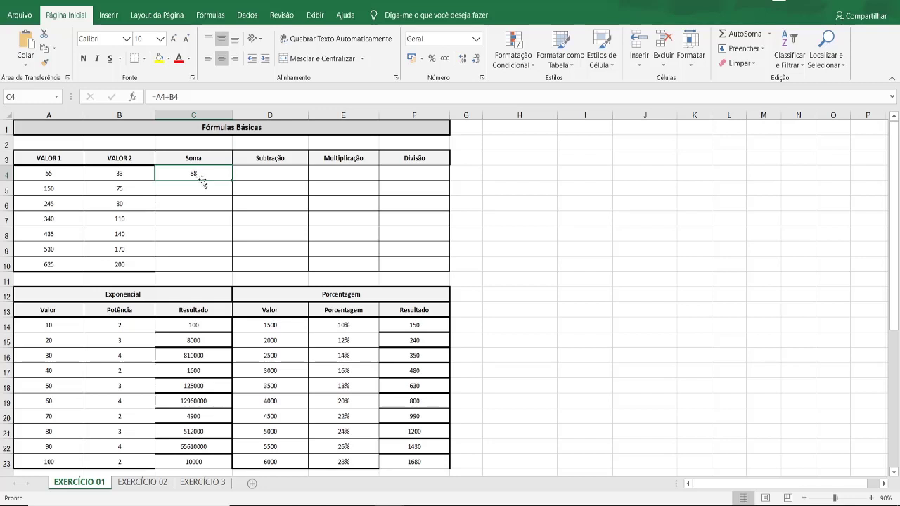
drag(232, 181, 232, 272)
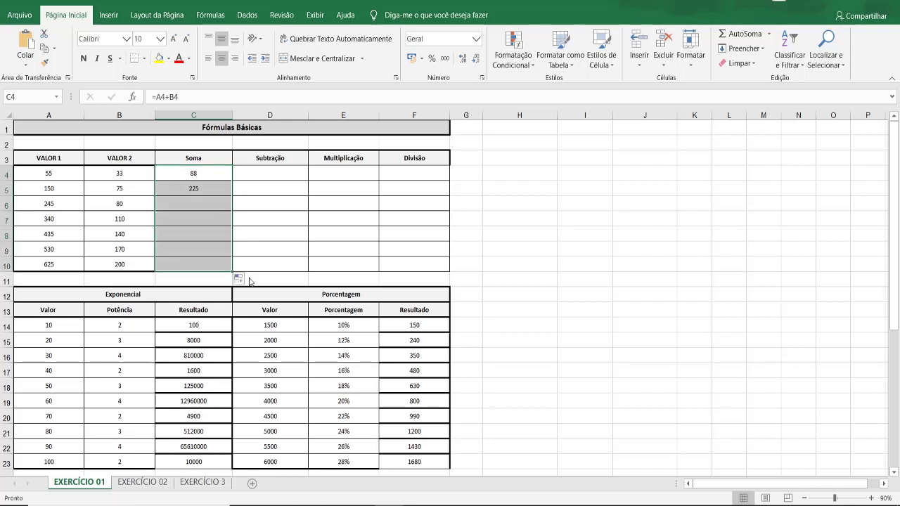
click(184, 189)
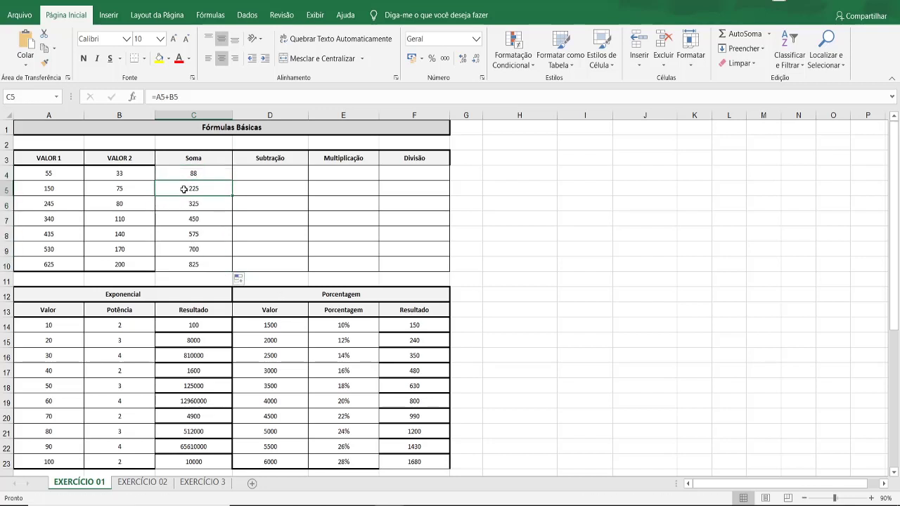
click(183, 202)
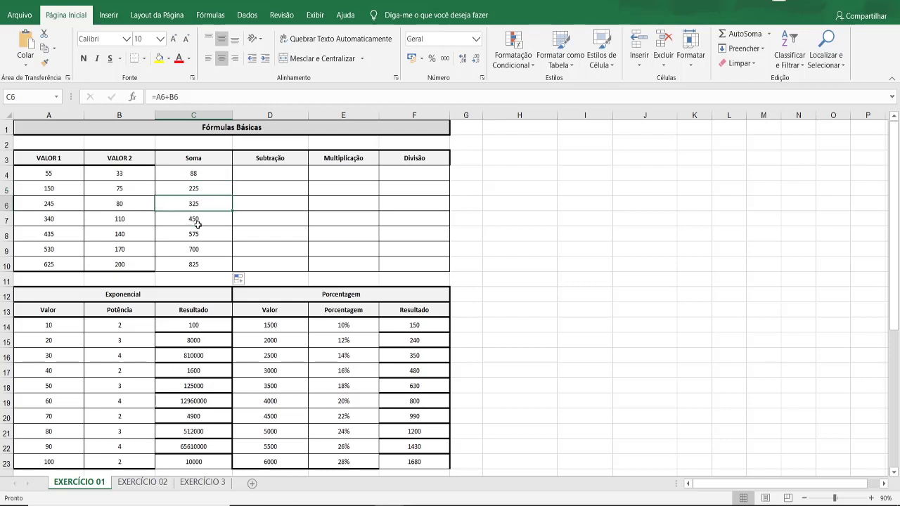
click(206, 220)
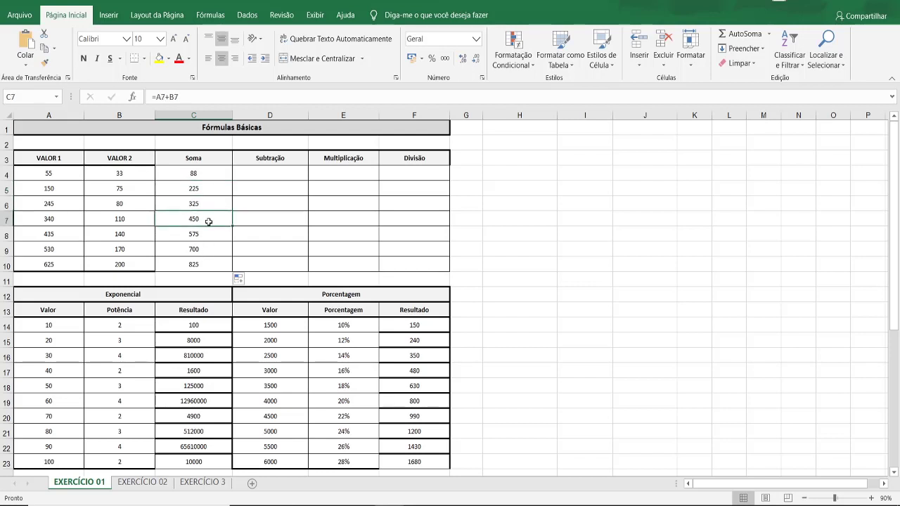
click(199, 234)
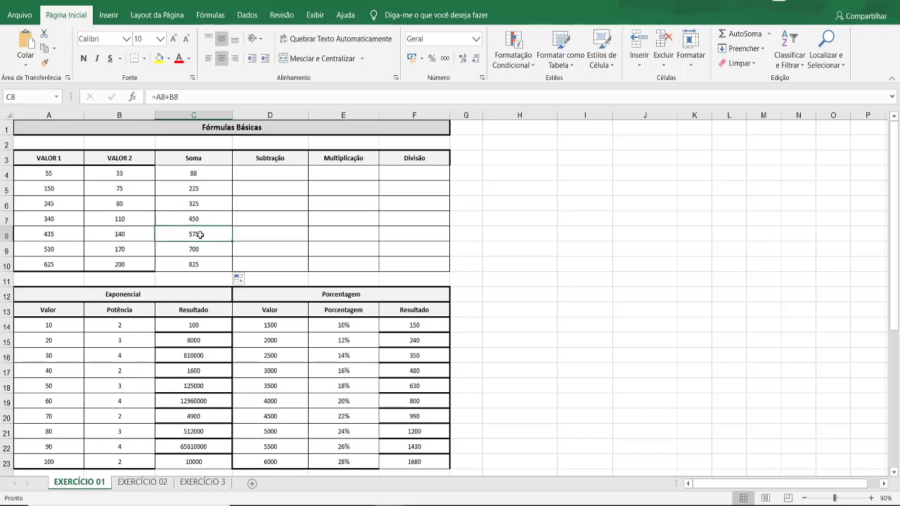
click(200, 251)
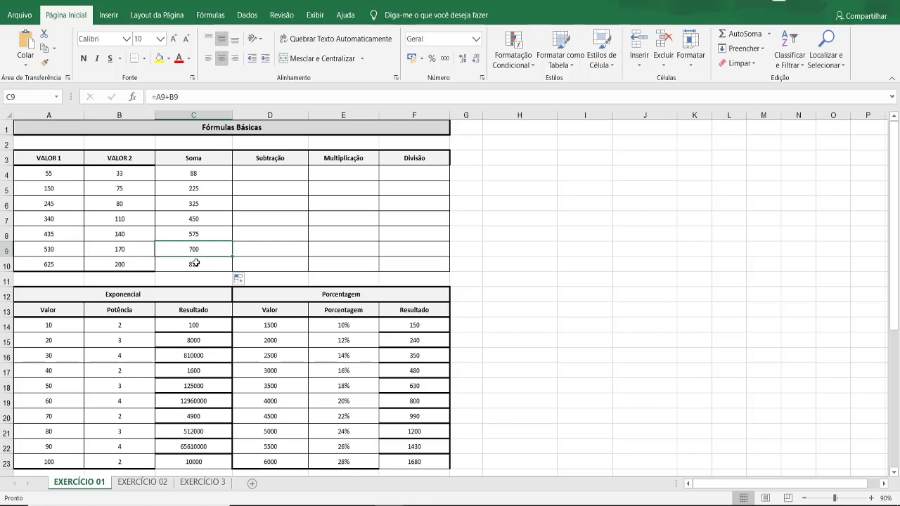
click(195, 264)
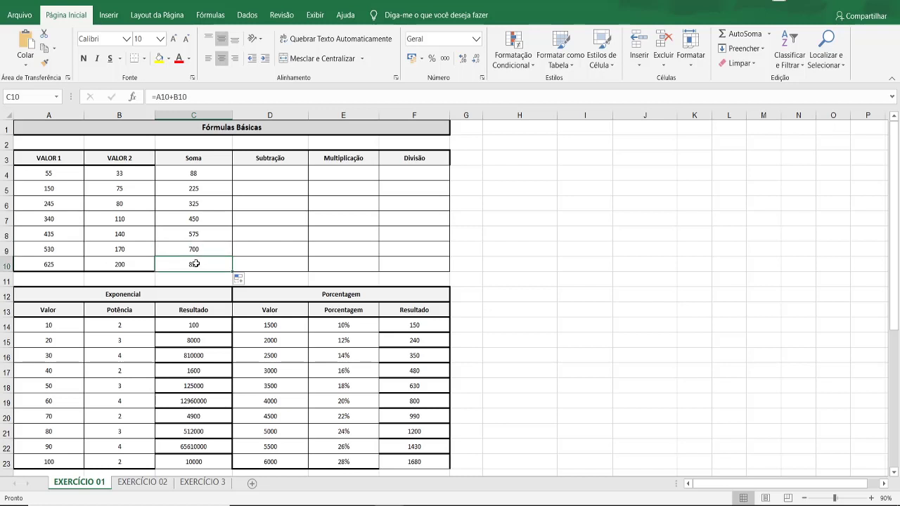
click(262, 172)
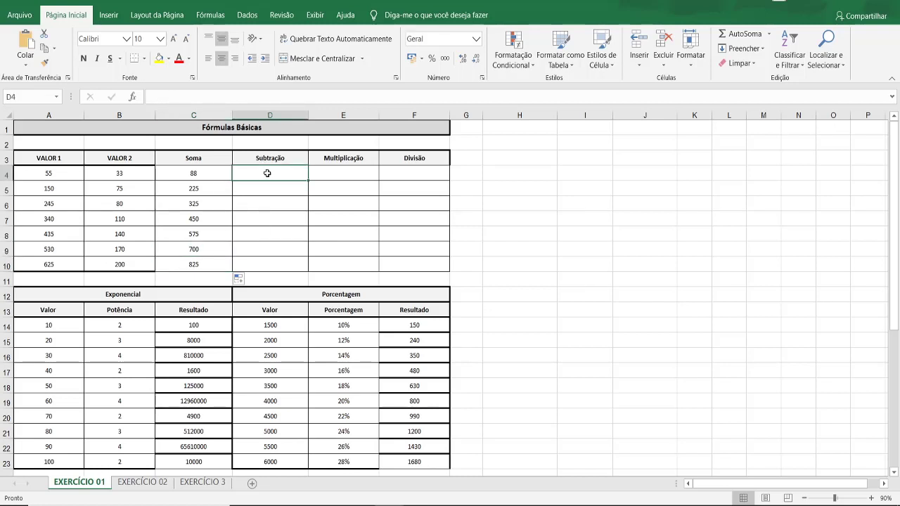
- Enter =A4-B4 in D4 and fill it down to D10, giving 22 to 425
text(=)
click(61, 173)
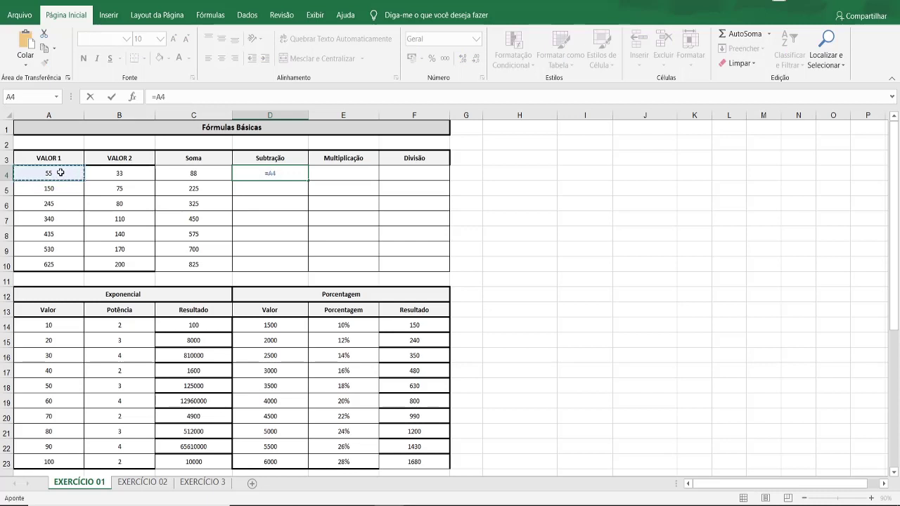
text(+)
click(120, 173)
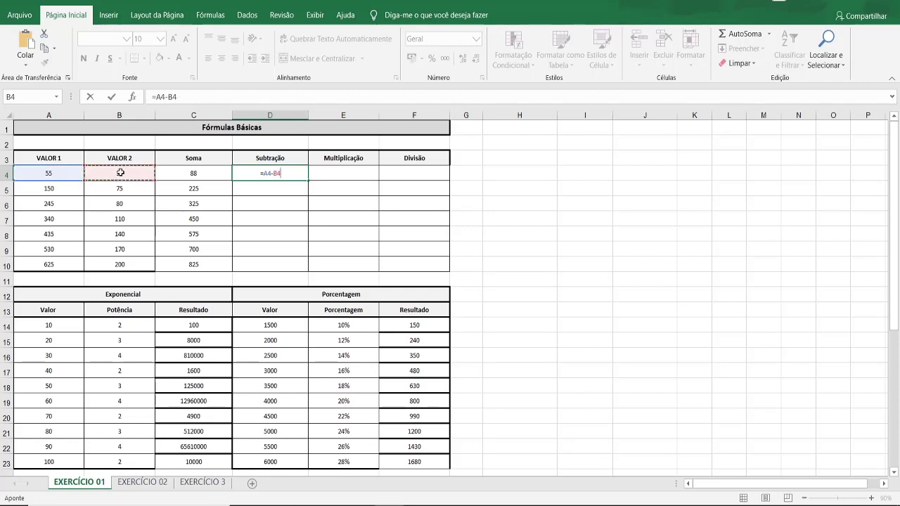
key(Return)
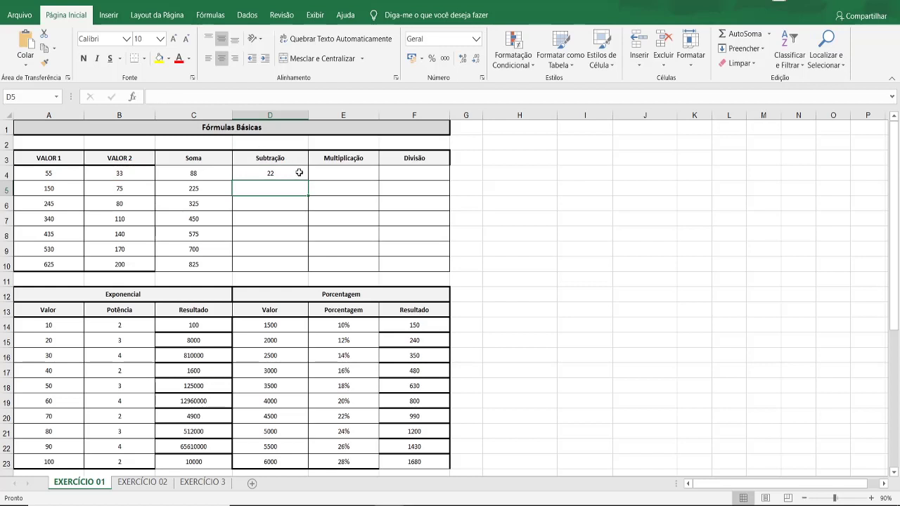
click(299, 174)
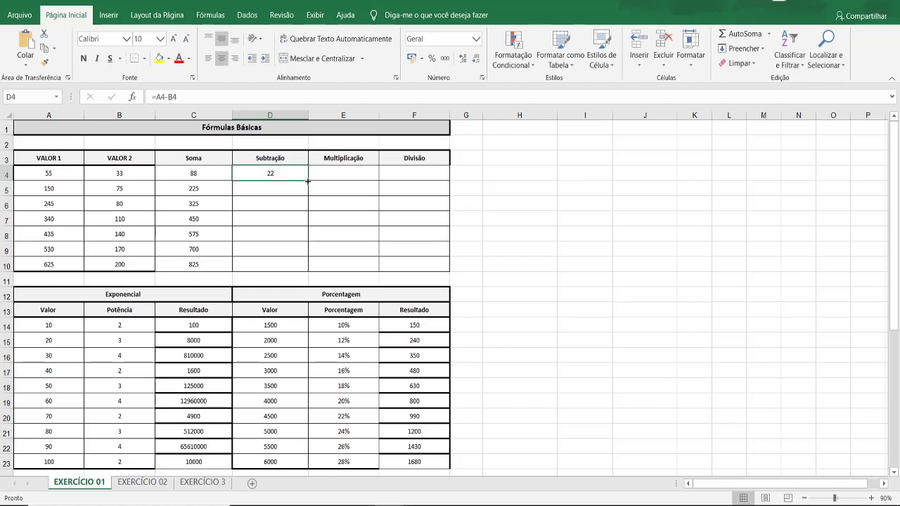
double_click(307, 180)
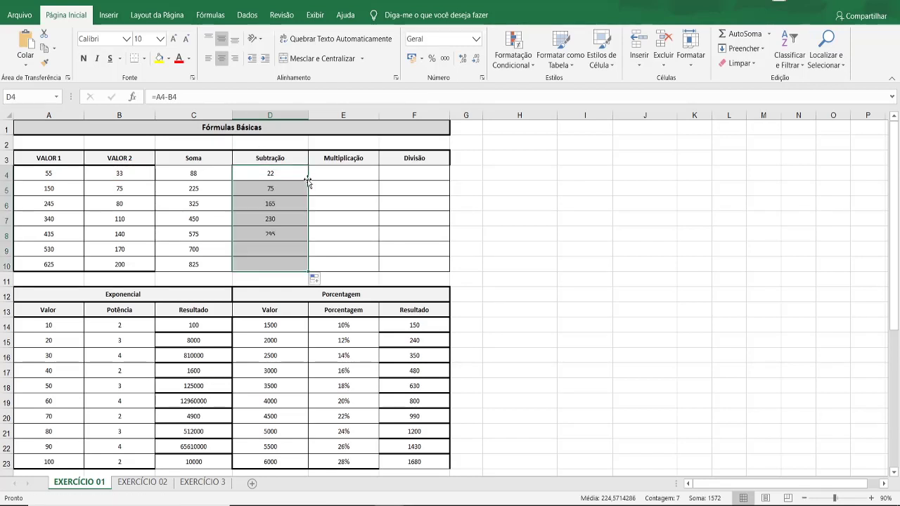
click(354, 175)
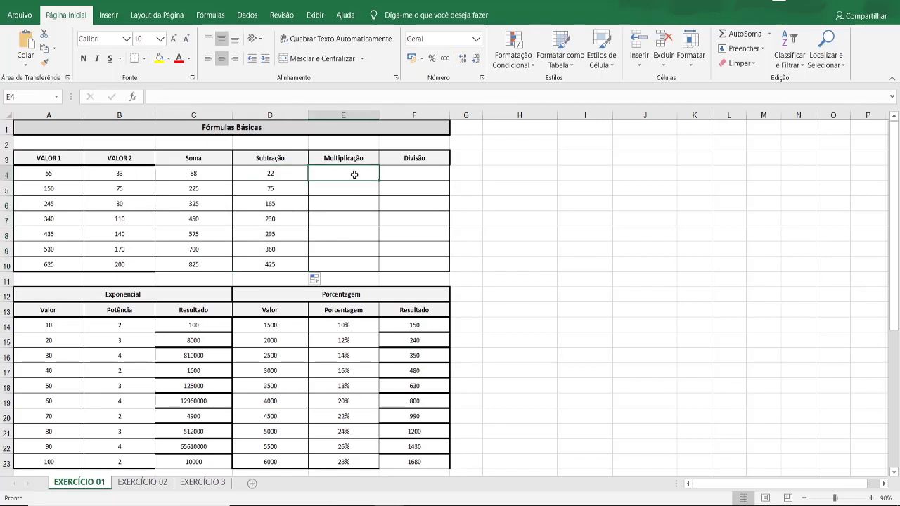
- Enter =A4*B4 in E4 and fill it down to E10, giving 1815 to 125000
text(=)
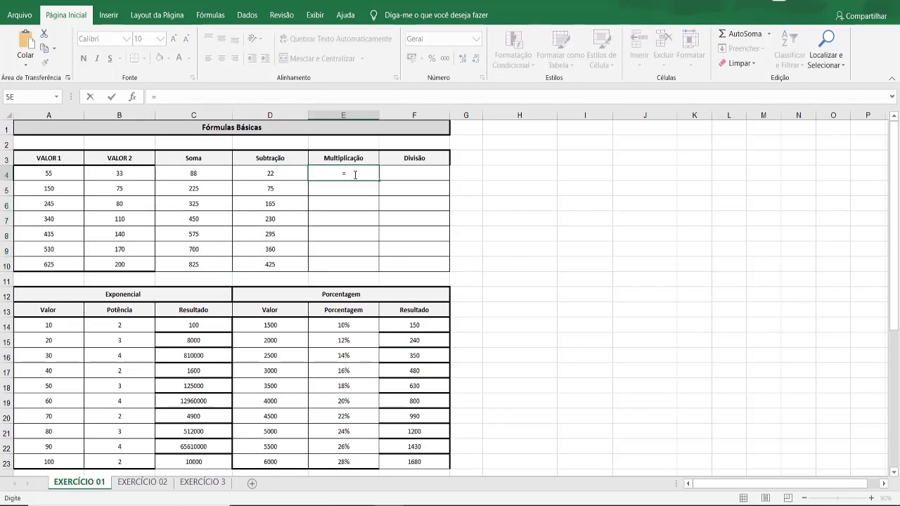
click(53, 177)
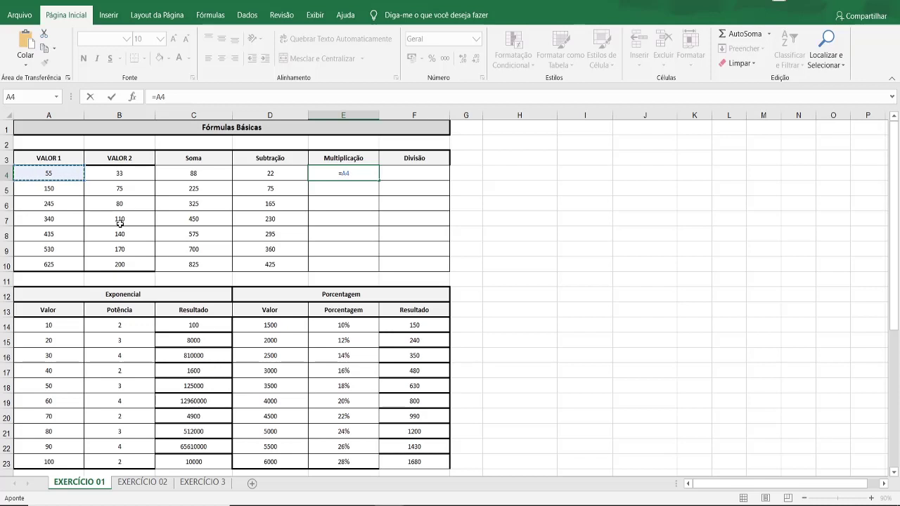
text(*)
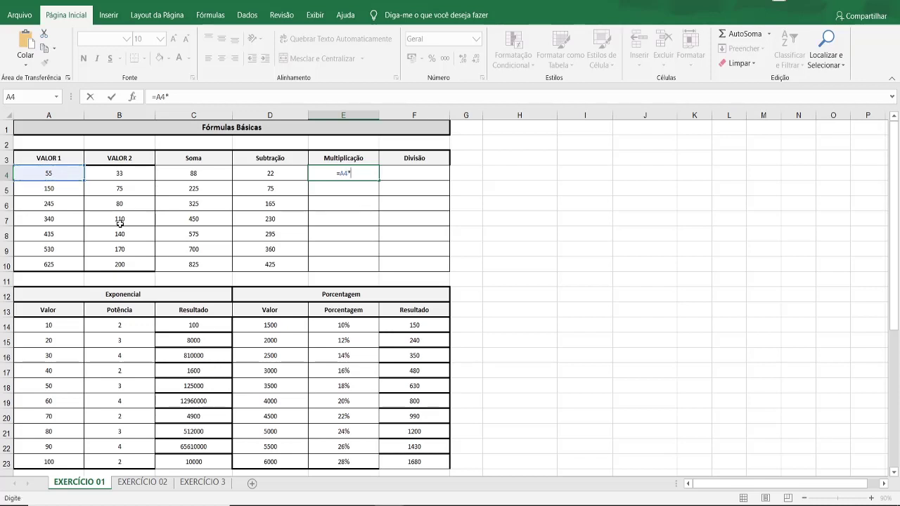
click(118, 173)
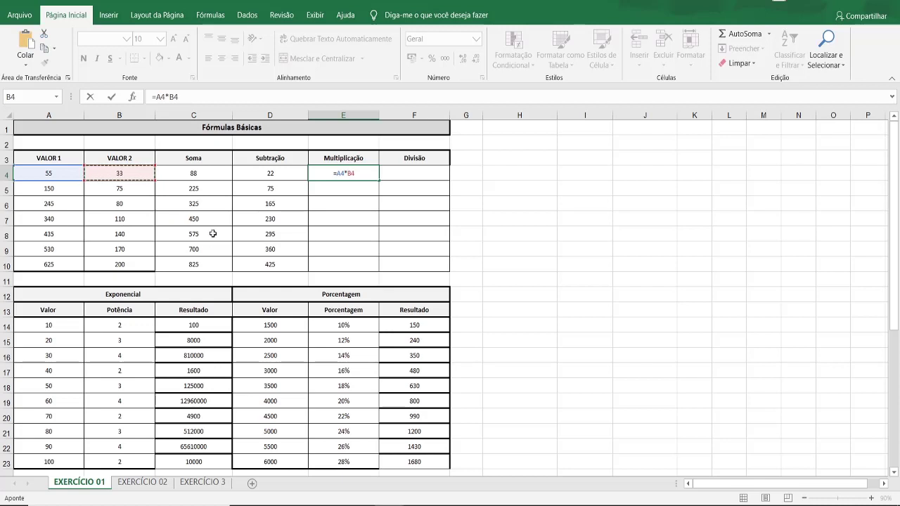
key(ctrl+Return)
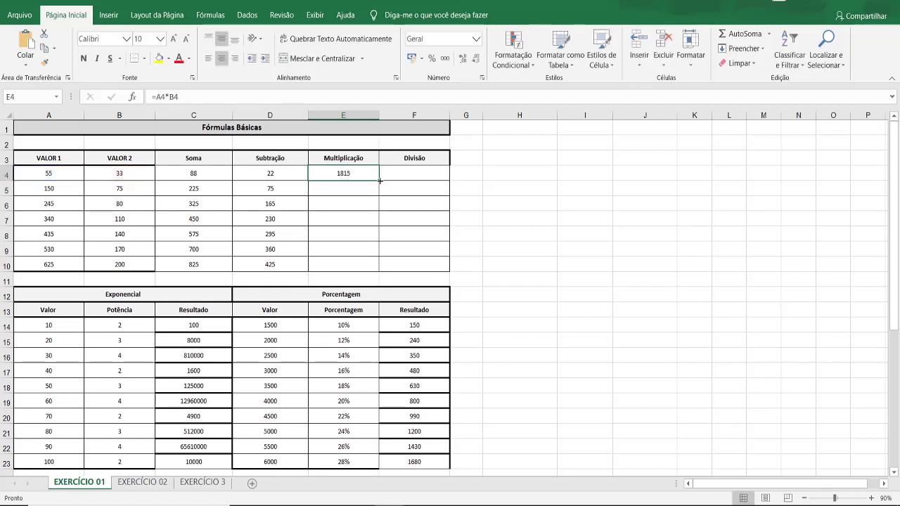
double_click(378, 180)
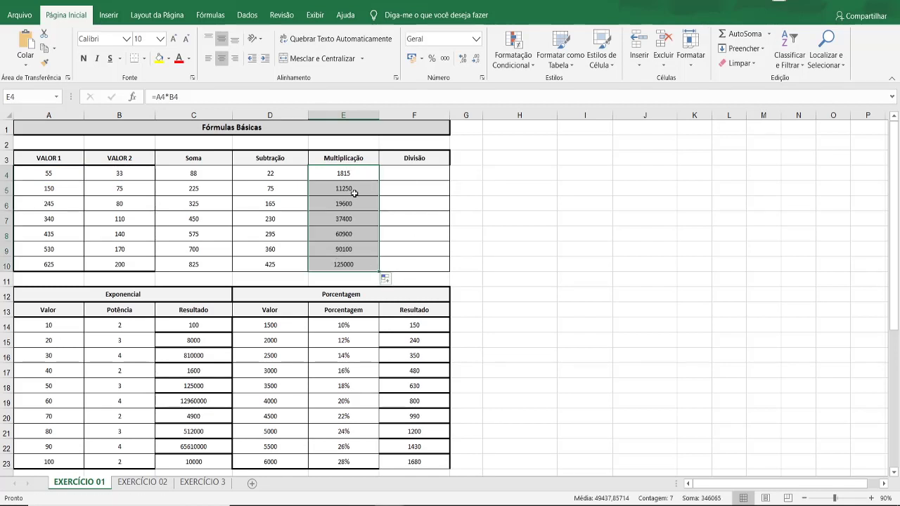
key(Down)
key(Down)
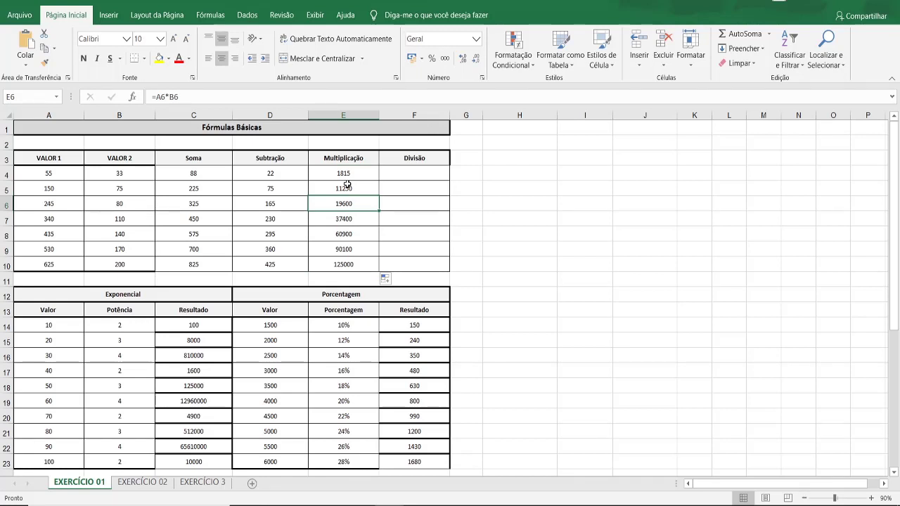
- Enter =A4/B4 in F4 and fill it down to F10, giving 1,67 to 3,13
click(412, 179)
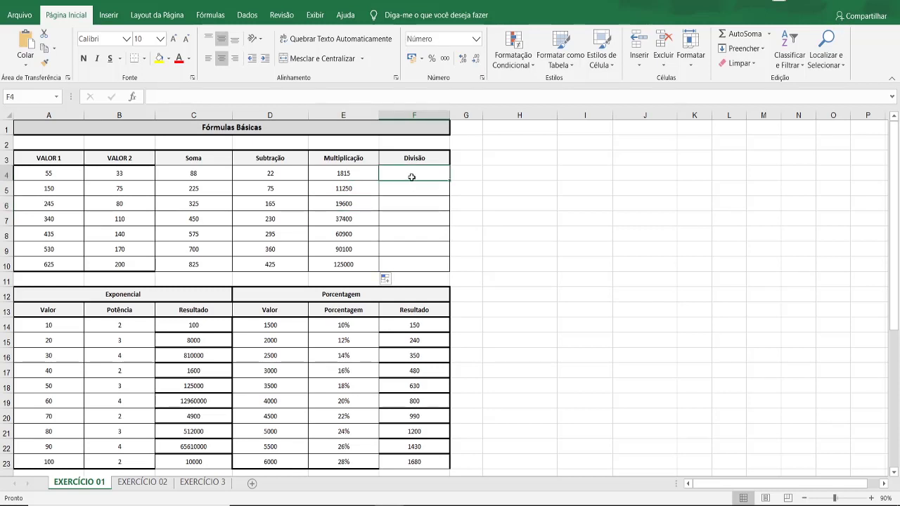
text(=)
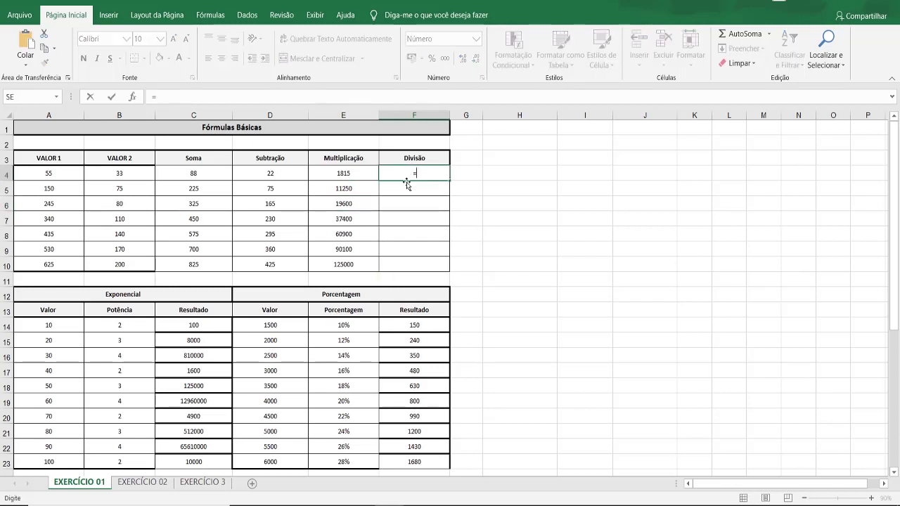
click(69, 170)
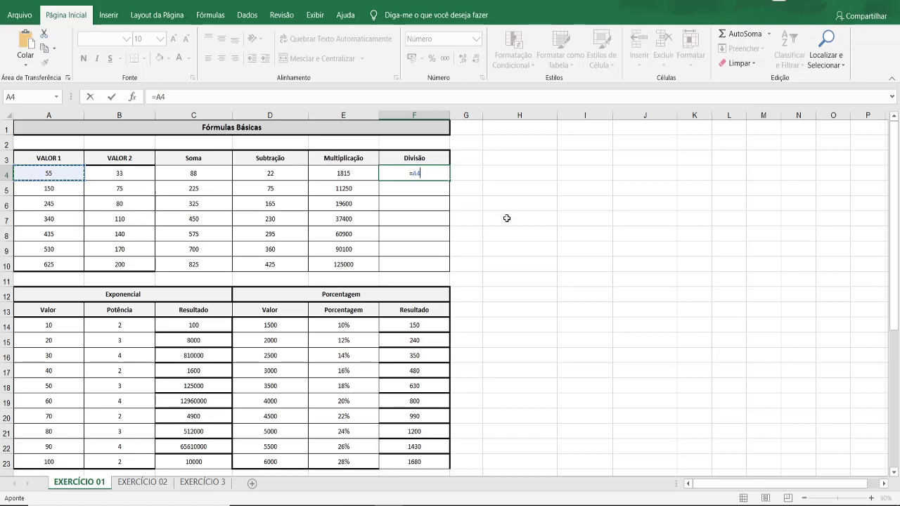
text(^)
text(/)
text(/)
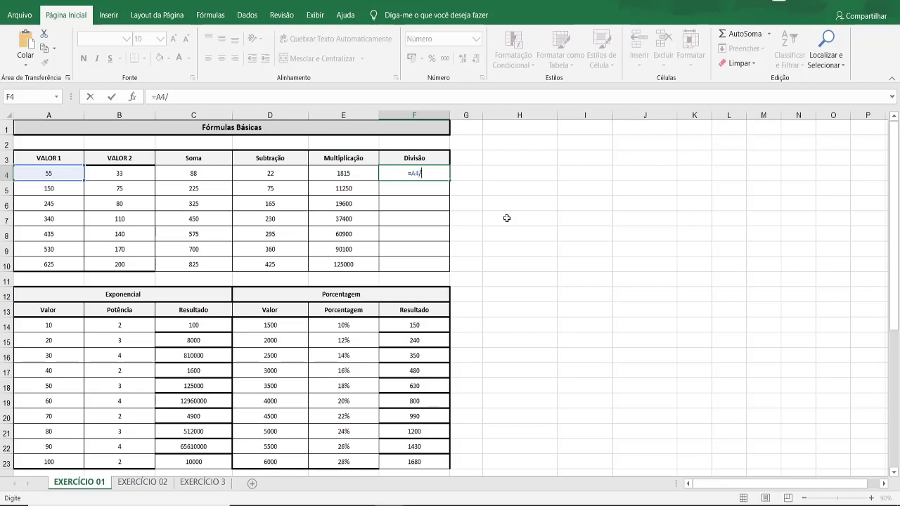
click(131, 175)
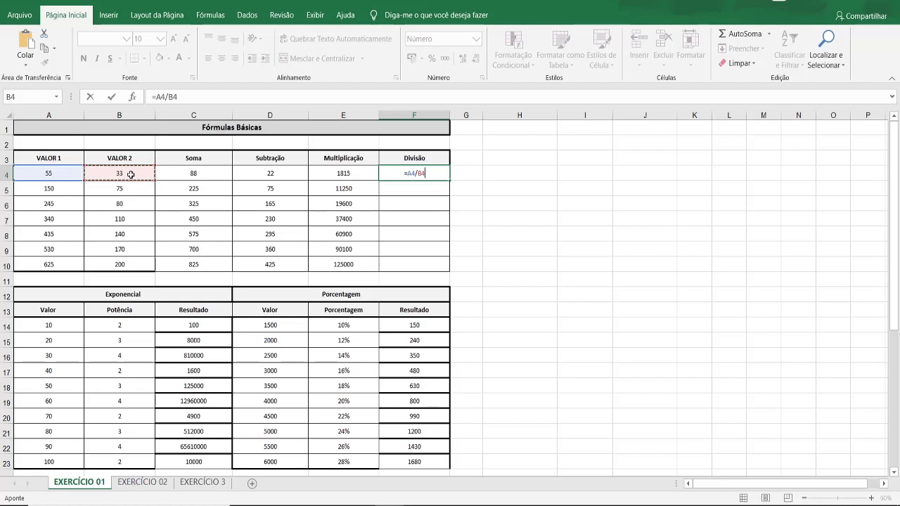
key(Return)
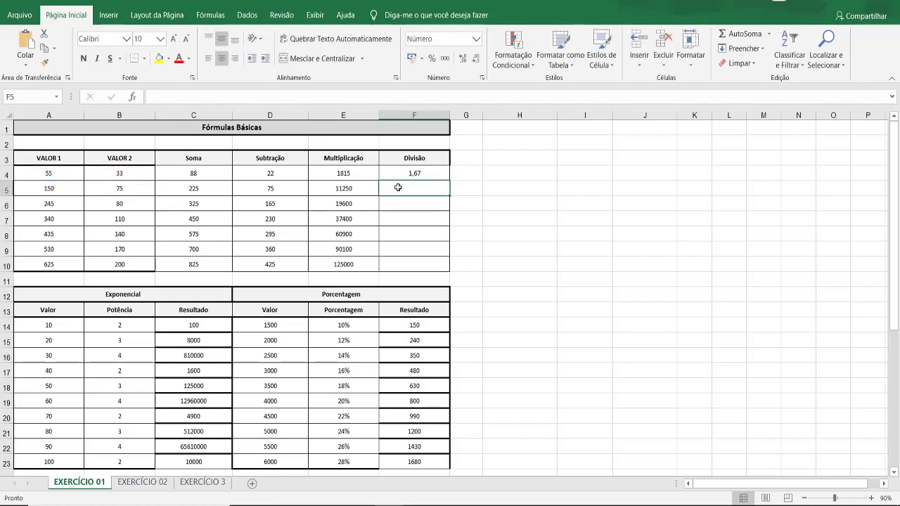
click(411, 174)
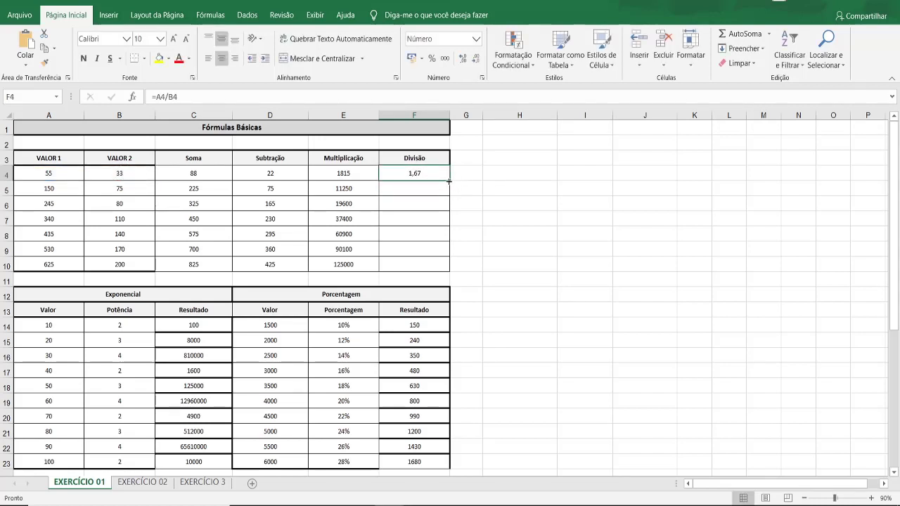
double_click(448, 181)
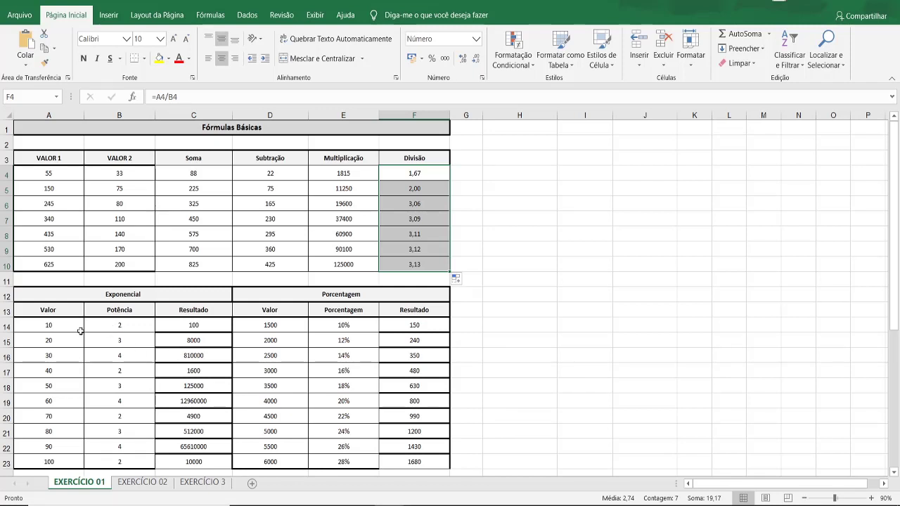
click(54, 326)
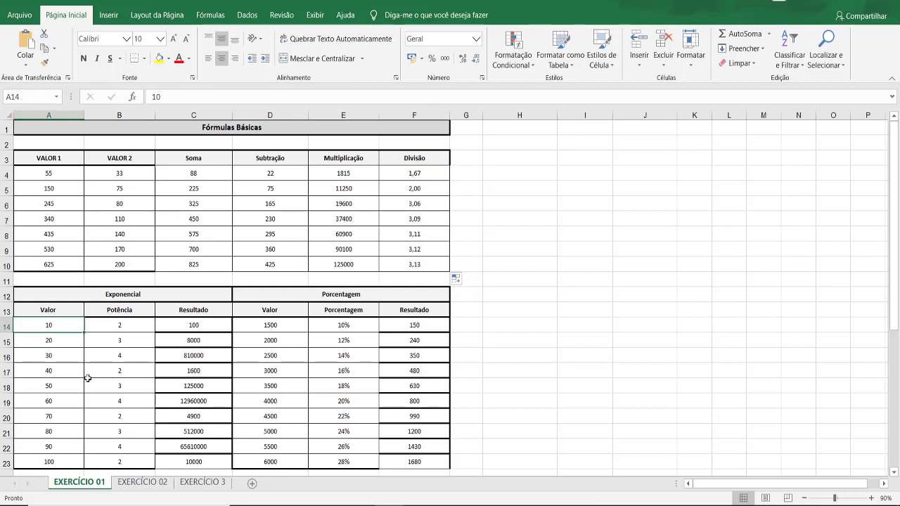
- Check the Valor, Potência and power formula, then empty the Resultado cells C14:C23
click(120, 324)
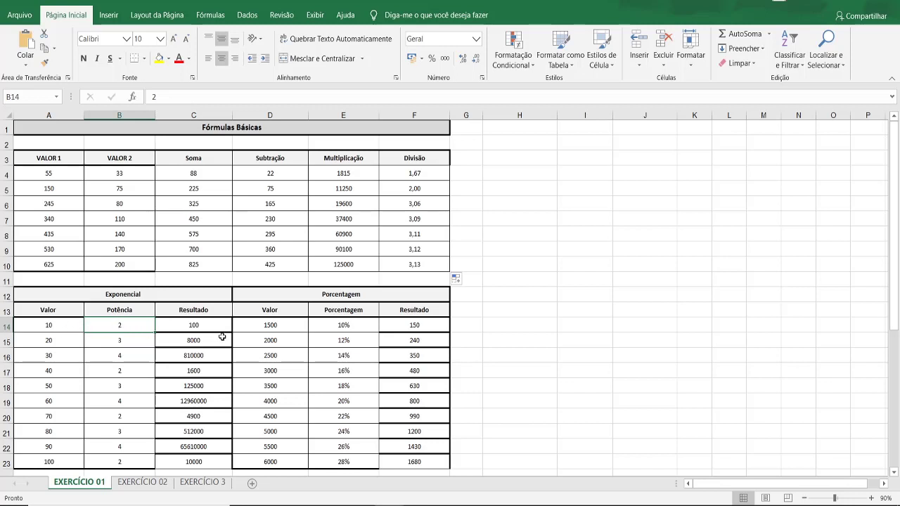
click(203, 322)
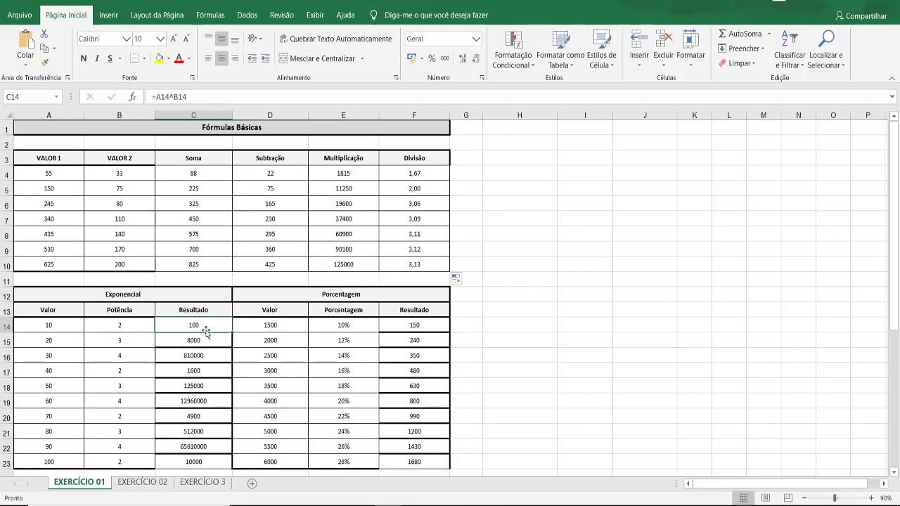
double_click(203, 325)
double_click(200, 340)
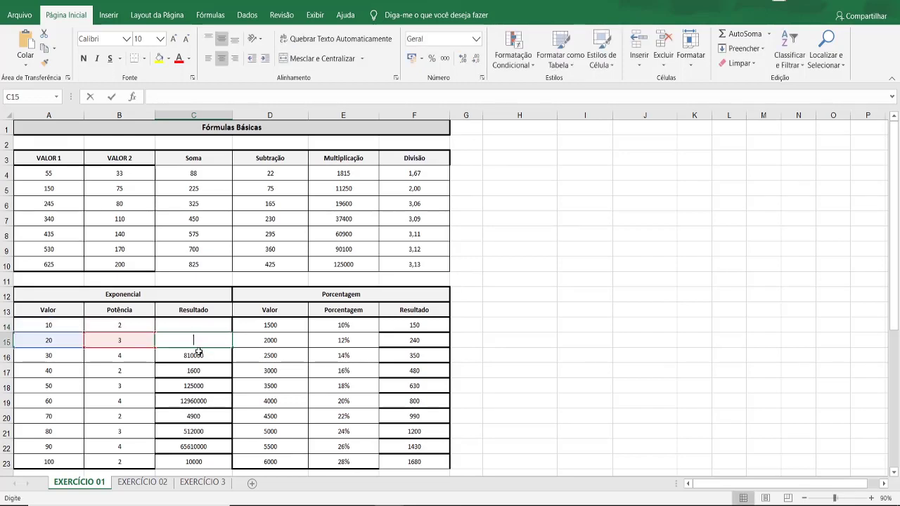
double_click(197, 355)
double_click(196, 371)
double_click(193, 385)
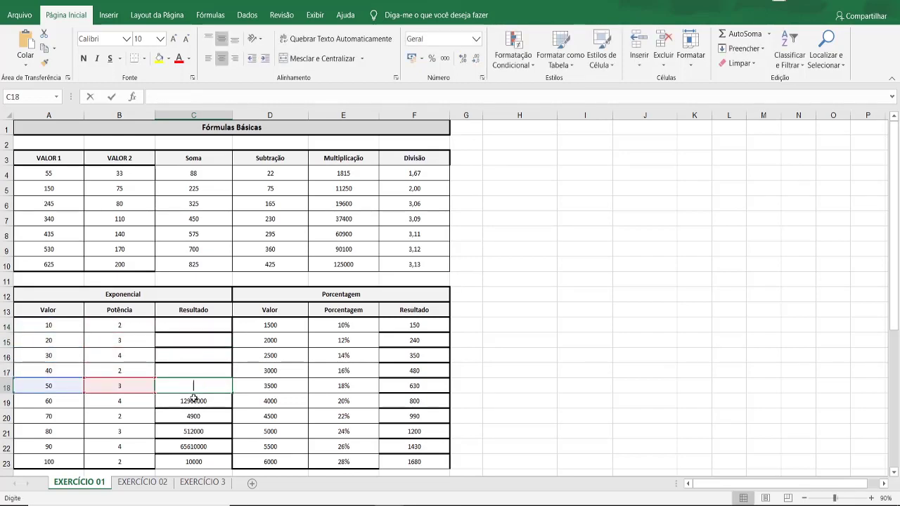
double_click(193, 400)
double_click(193, 416)
double_click(193, 431)
double_click(193, 446)
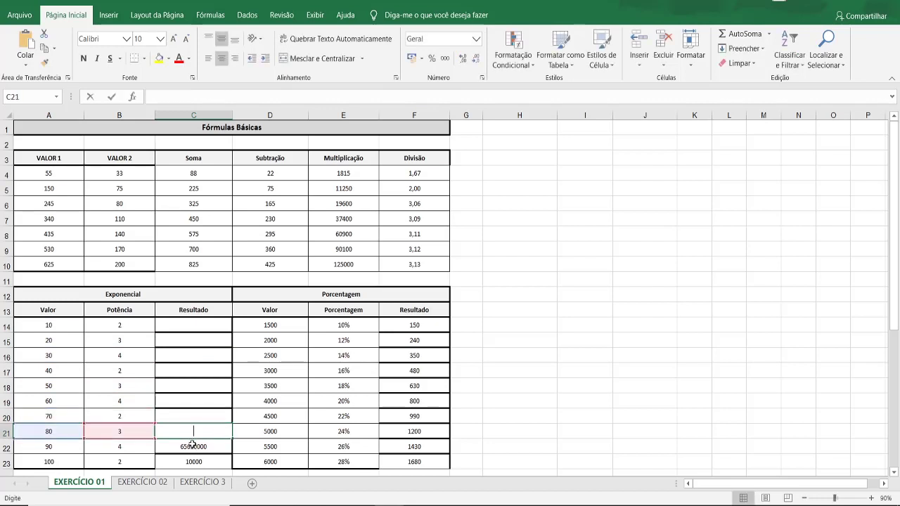
double_click(192, 461)
click(201, 420)
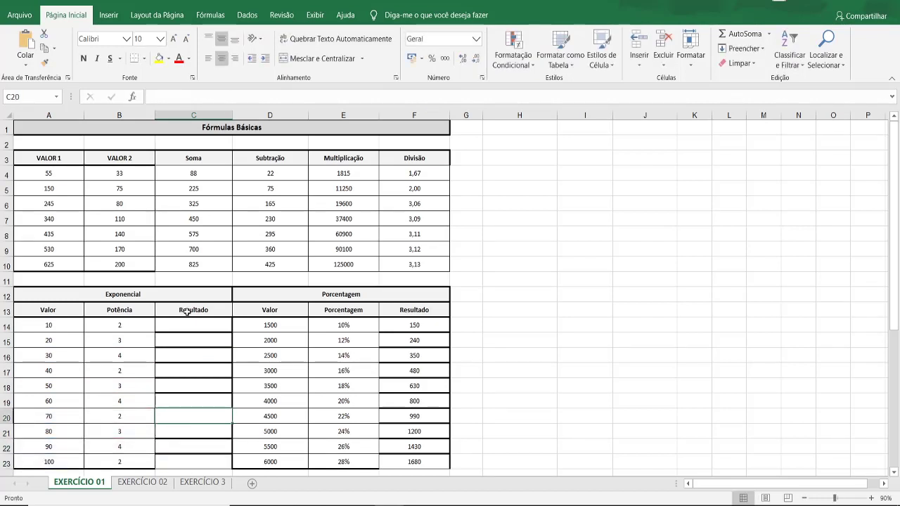
click(187, 324)
- Enter =A14^B14 in C14, showing 100, and fill it down to C23
text(=)
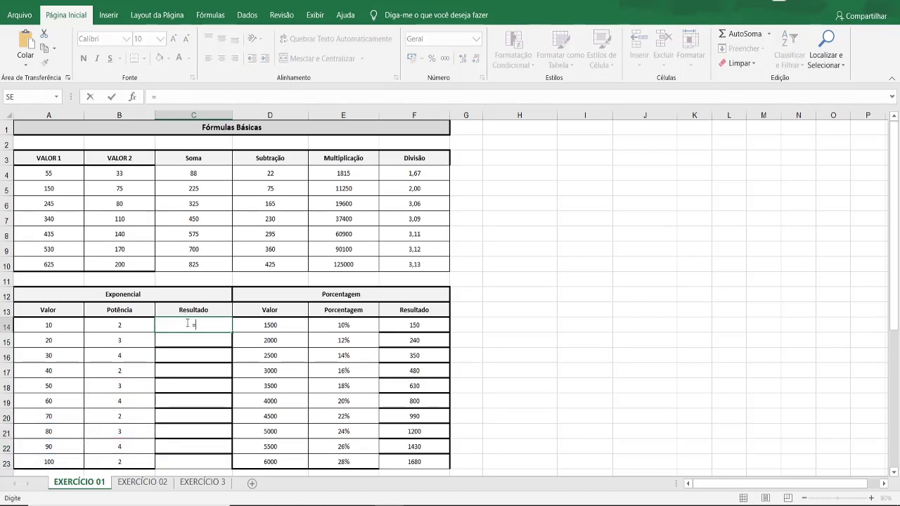
click(63, 327)
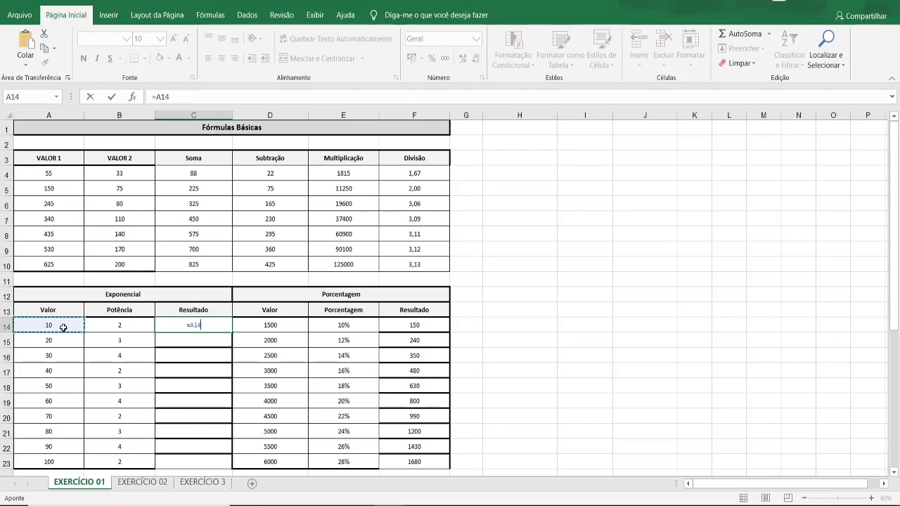
text(^2)
key(BackSpace)
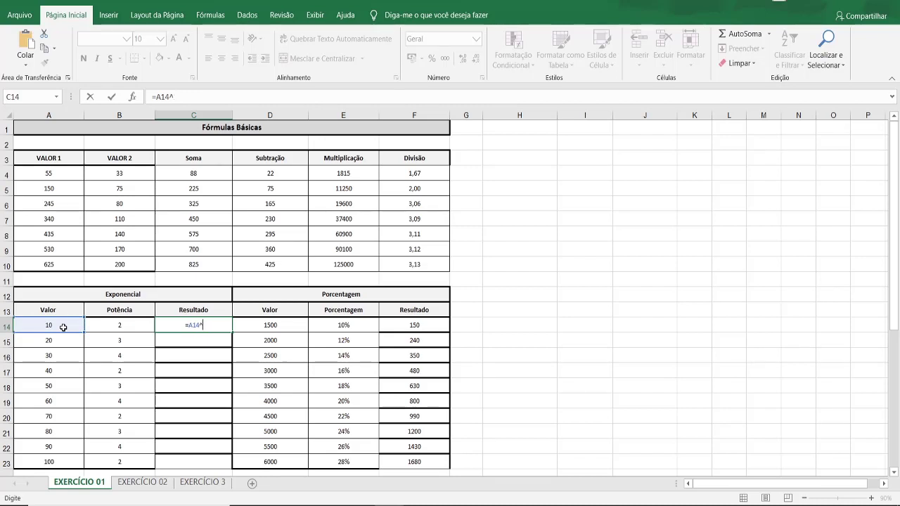
click(110, 324)
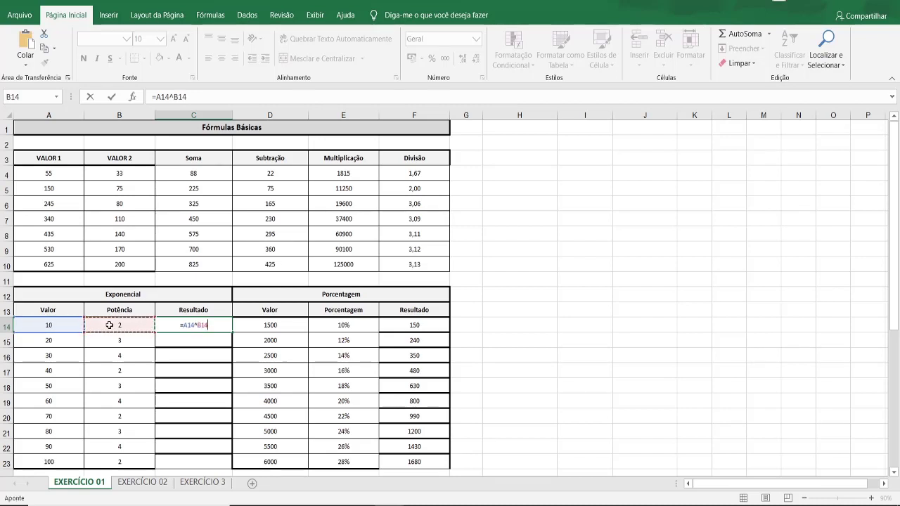
key(Return)
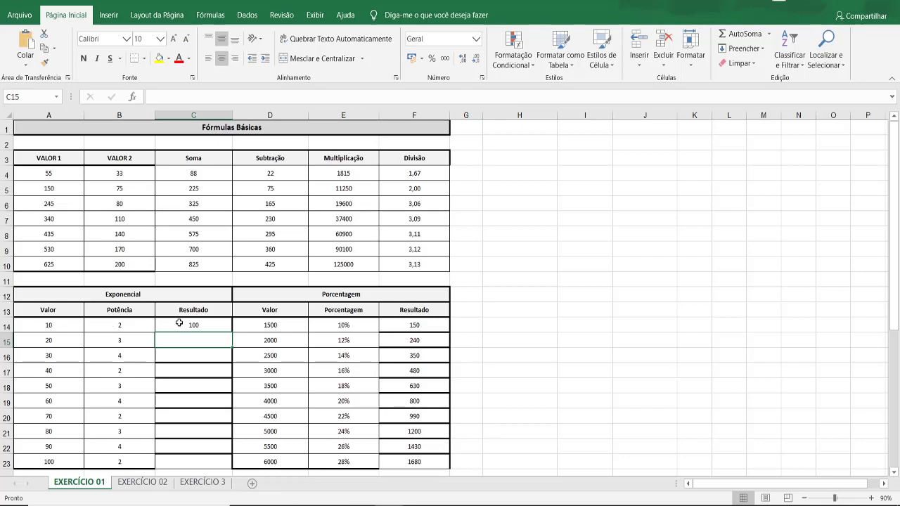
click(193, 325)
double_click(232, 332)
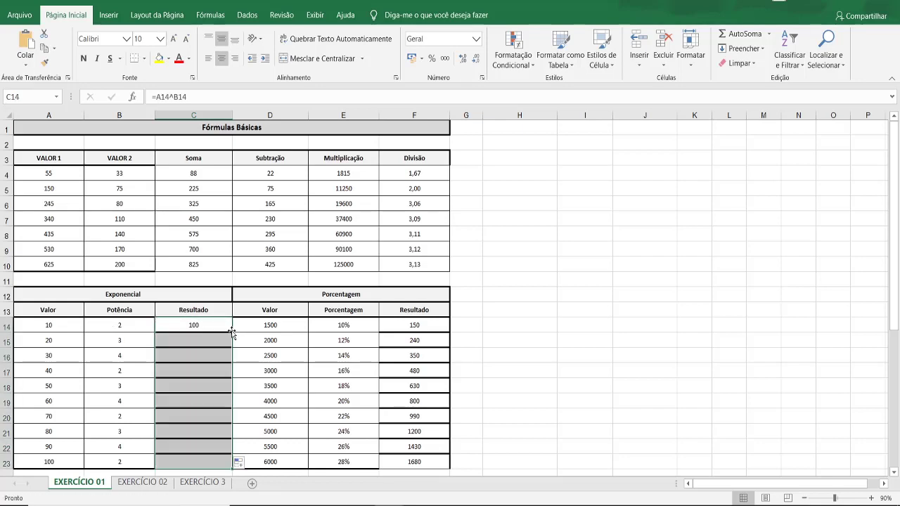
scroll(222, 337, down, 1)
scroll(218, 313, down, 2)
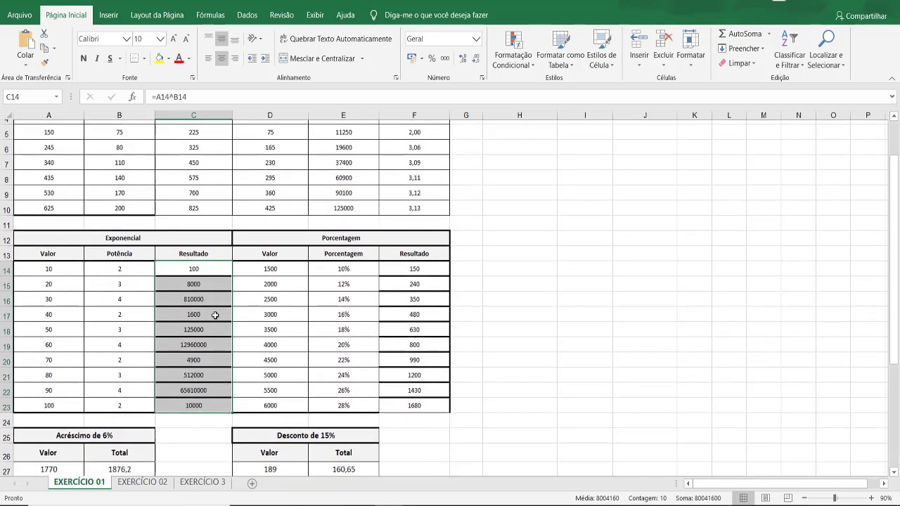
scroll(217, 314, up, 3)
scroll(217, 313, down, 4)
scroll(217, 314, down, 4)
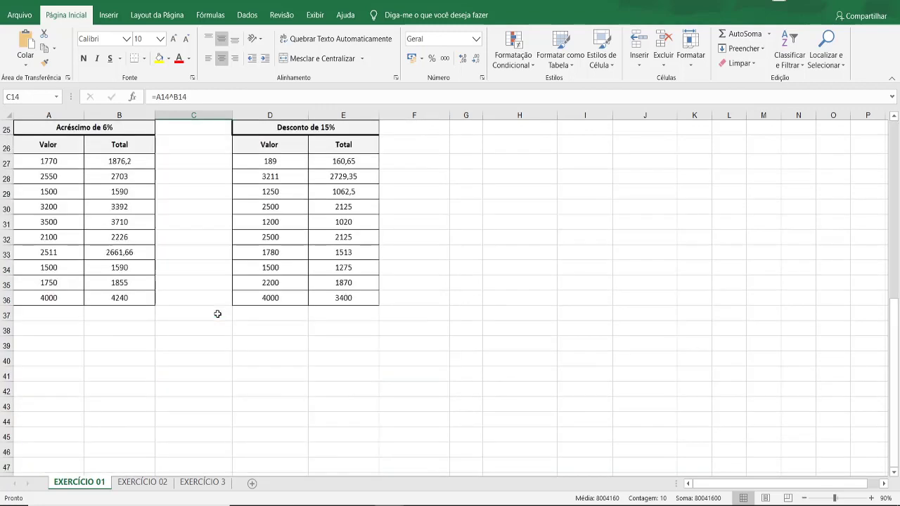
scroll(217, 313, up, 4)
scroll(217, 314, up, 1)
scroll(217, 313, up, 3)
scroll(217, 313, down, 2)
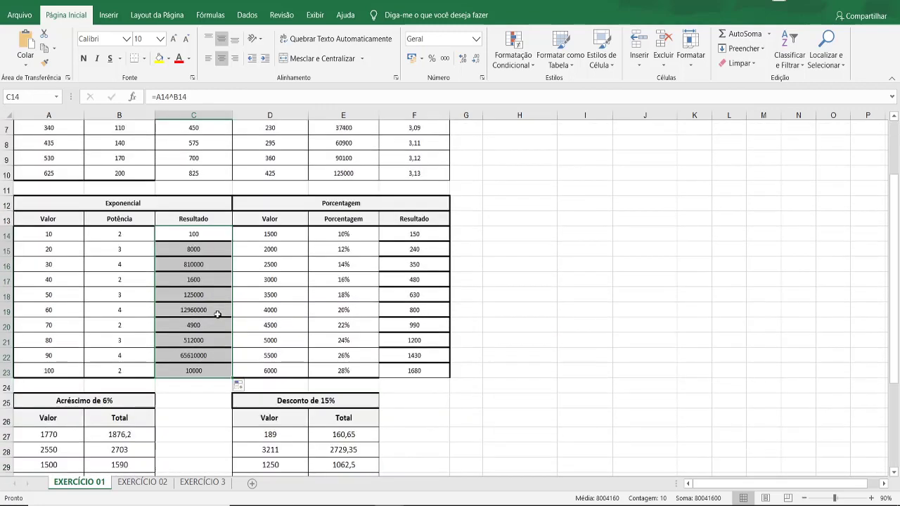
scroll(217, 313, up, 1)
scroll(232, 320, up, 1)
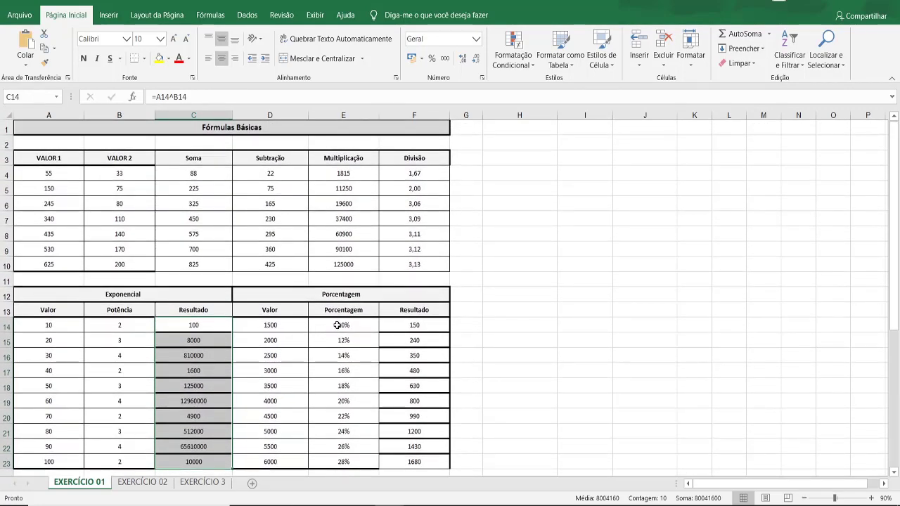
scroll(338, 322, down, 1)
click(343, 282)
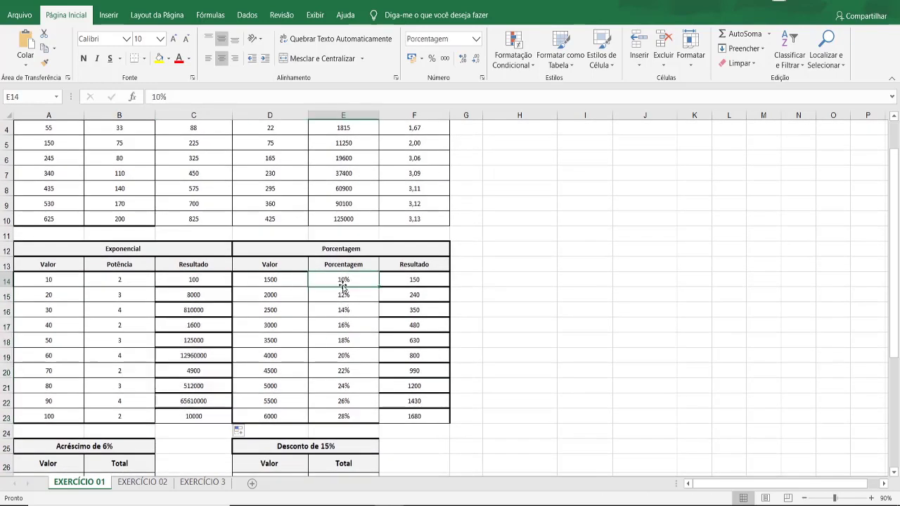
click(295, 279)
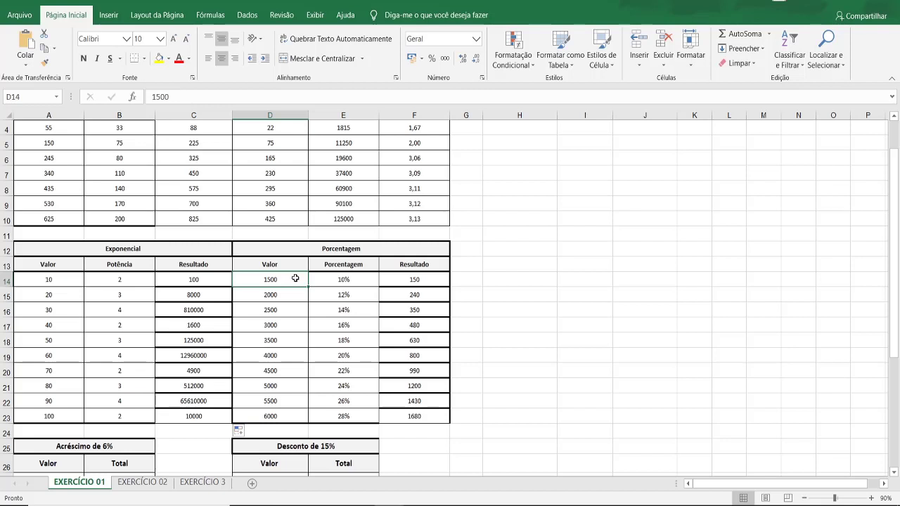
click(348, 279)
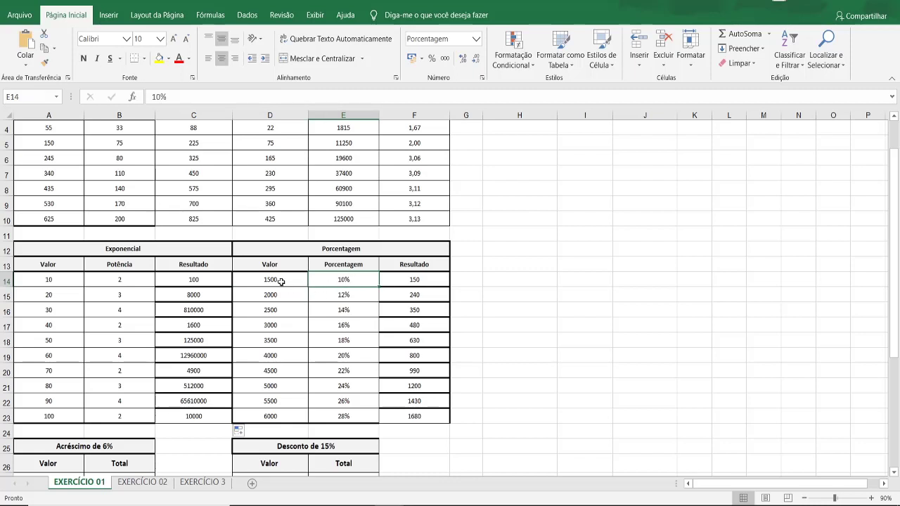
- Clear the old Resultado values in cells F14 through F23
click(434, 280)
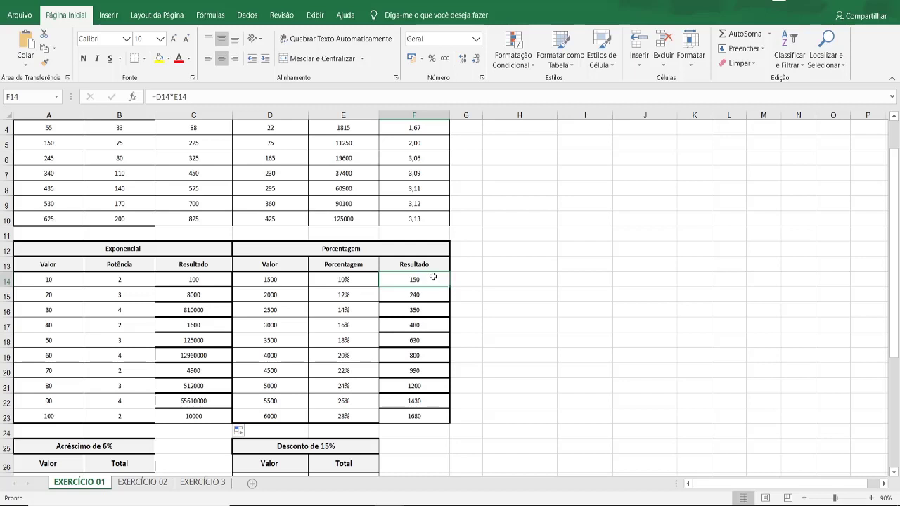
key(BackSpace)
click(424, 294)
key(BackSpace)
click(422, 309)
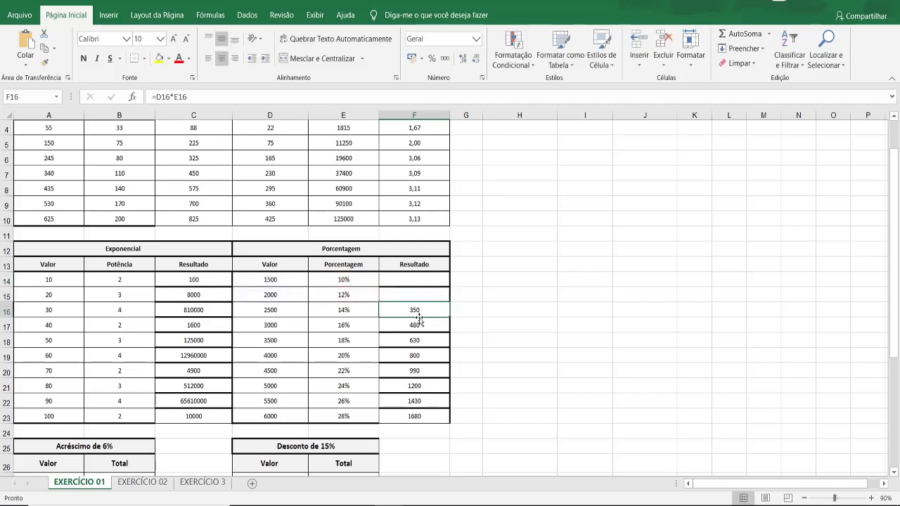
key(BackSpace)
click(420, 325)
key(BackSpace)
click(417, 341)
key(BackSpace)
click(414, 355)
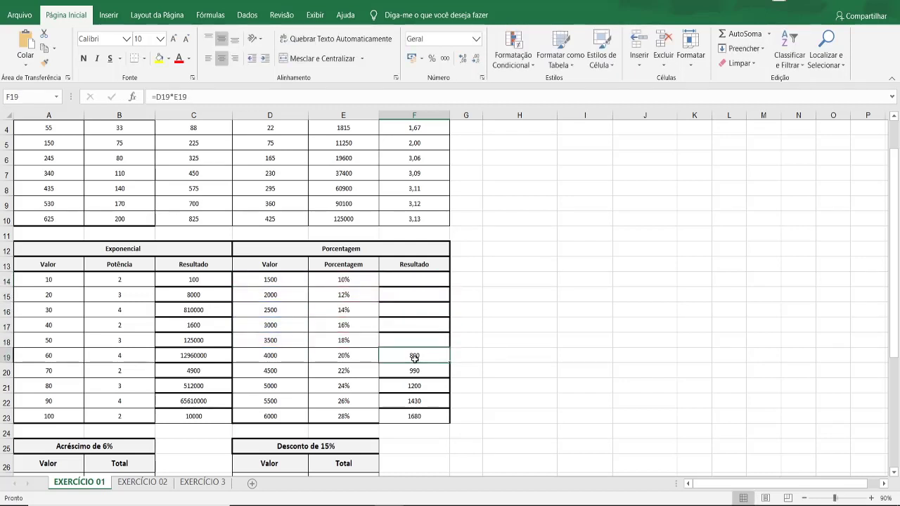
key(BackSpace)
click(414, 371)
key(BackSpace)
click(414, 386)
key(BackSpace)
click(412, 401)
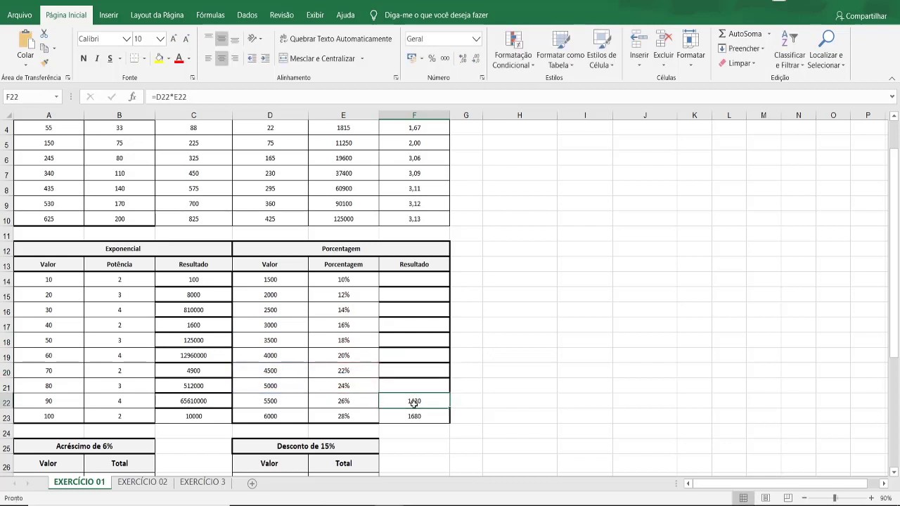
key(BackSpace)
click(413, 415)
key(BackSpace)
- Enter =D14*E14 in F14 and fill it down to F23, giving 150 to 1680
click(434, 279)
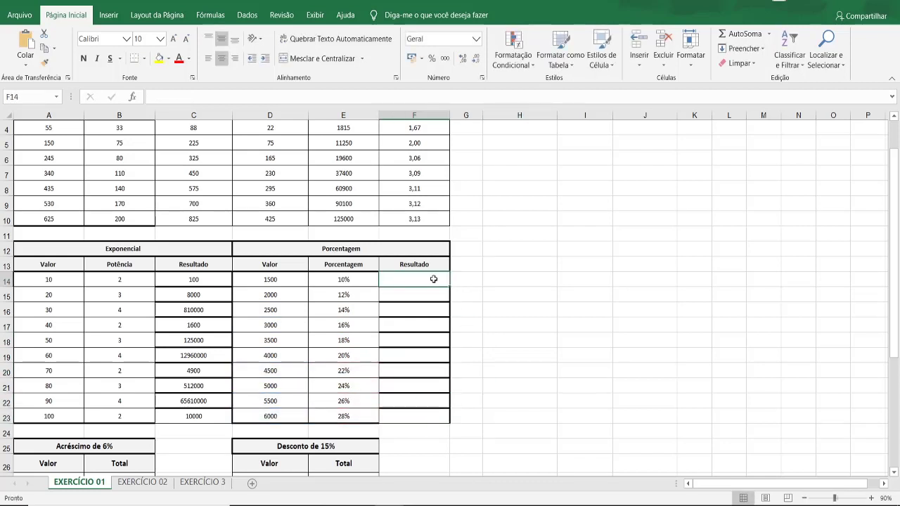
text(=)
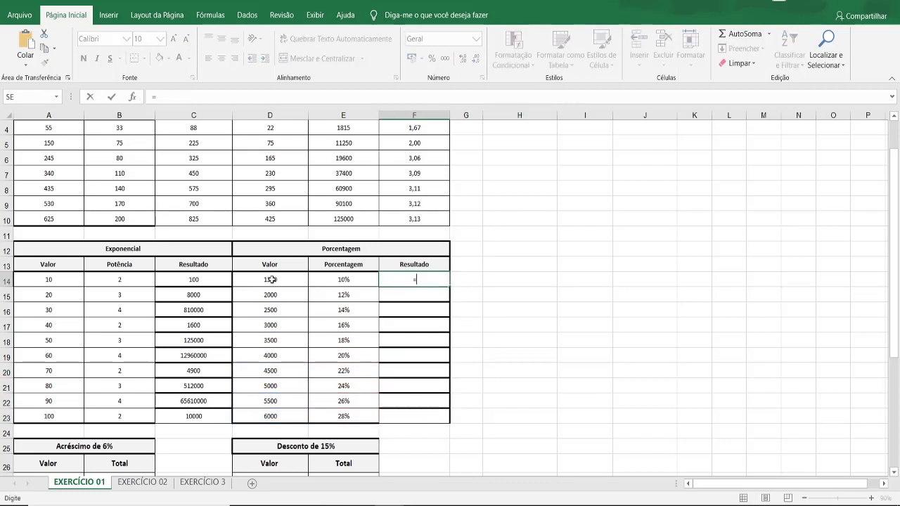
click(272, 280)
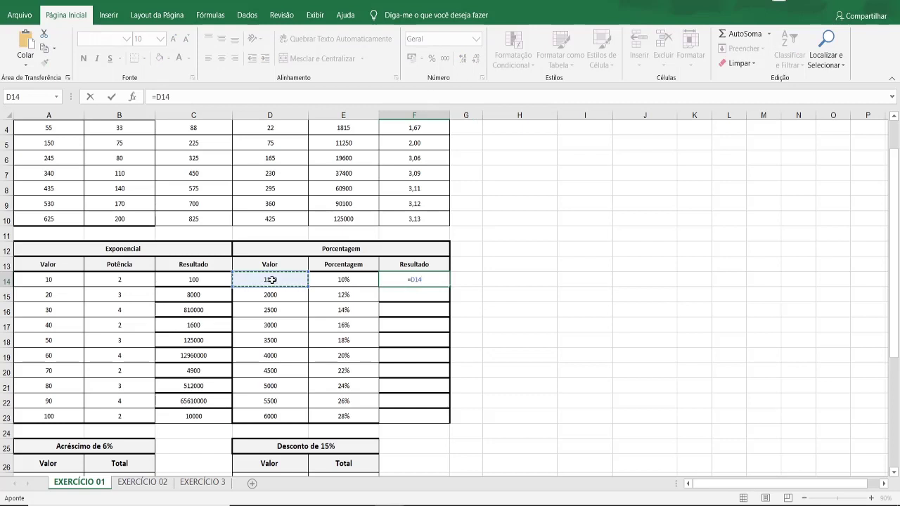
text(*)
click(335, 283)
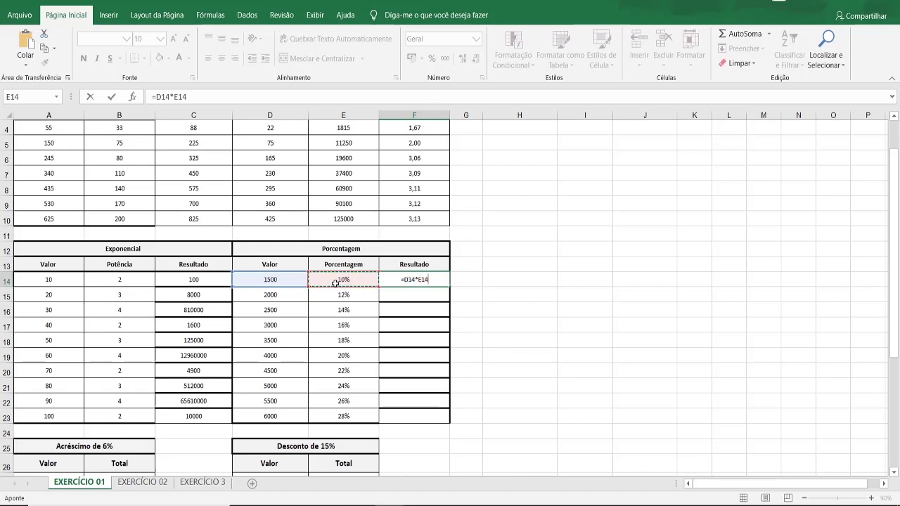
key(Return)
click(441, 280)
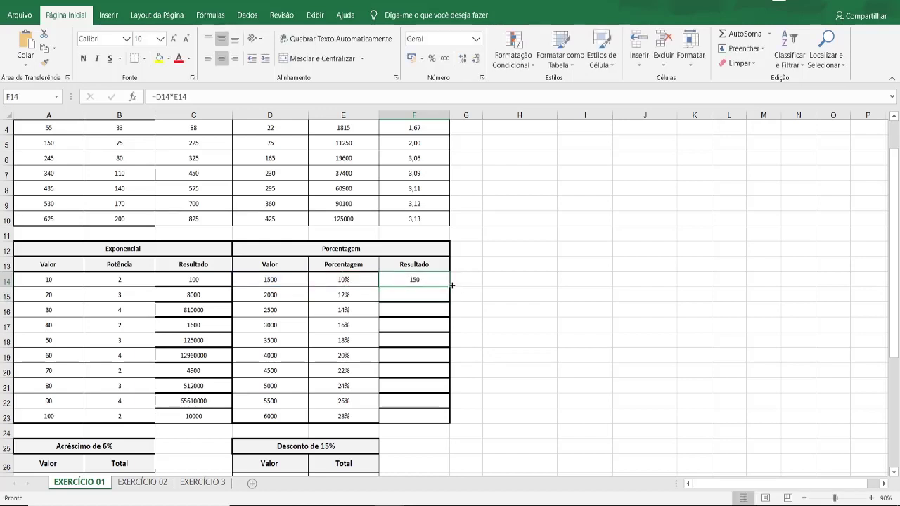
double_click(449, 285)
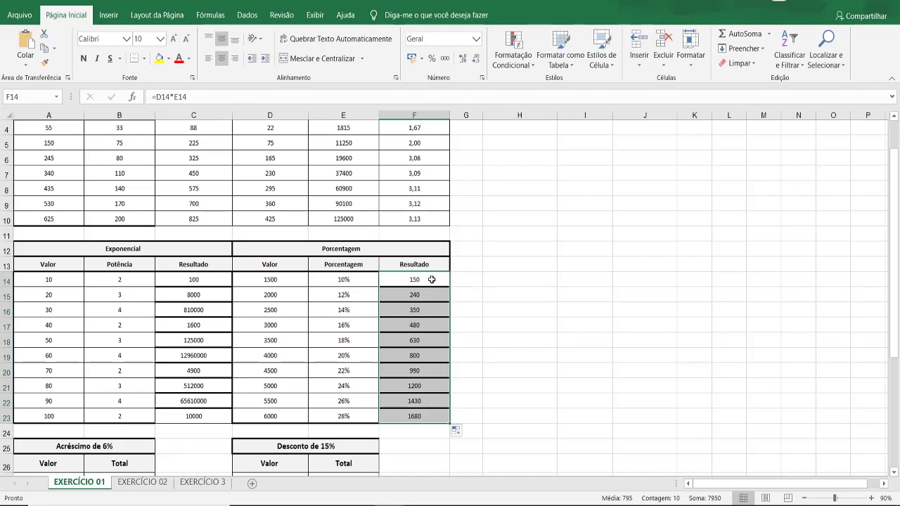
click(561, 296)
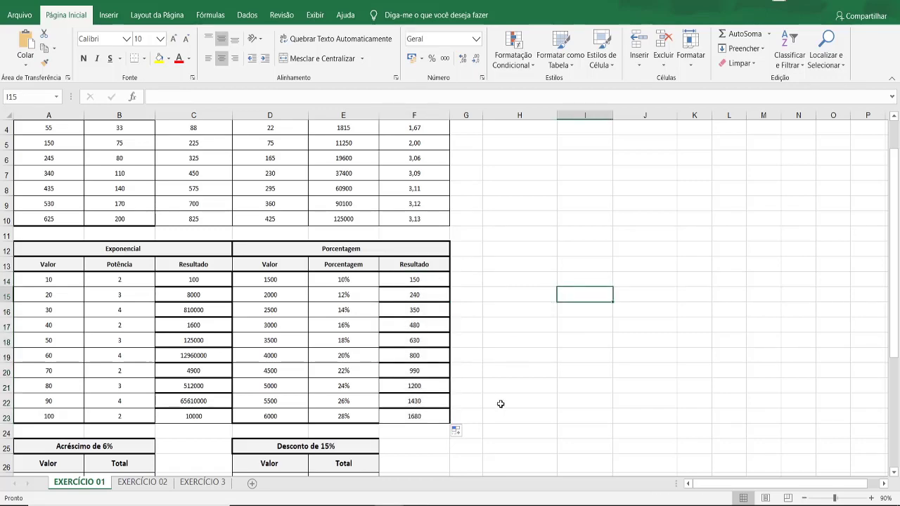
- Scroll down to the Acréscimo de 6% table and inspect A27's value and B27's formula
scroll(530, 384, down, 2)
scroll(534, 374, down, 1)
scroll(534, 374, down, 1)
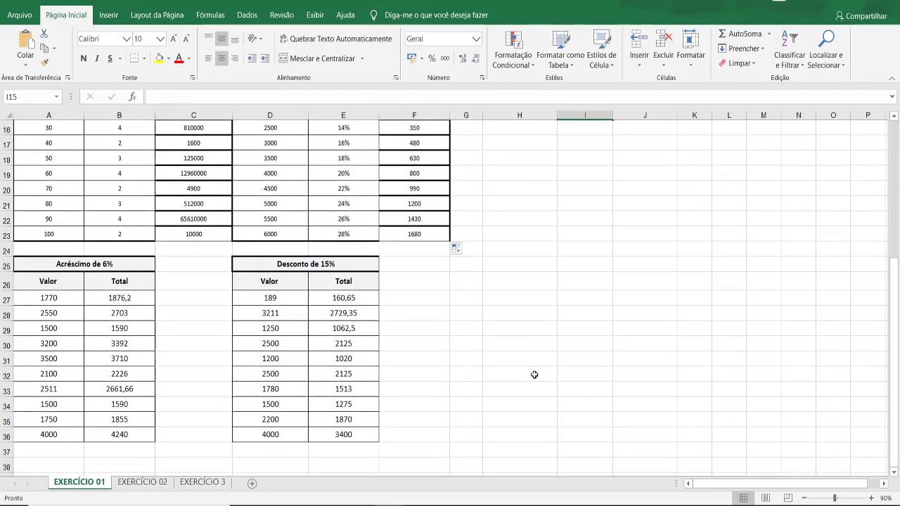
scroll(534, 375, down, 1)
scroll(534, 374, down, 1)
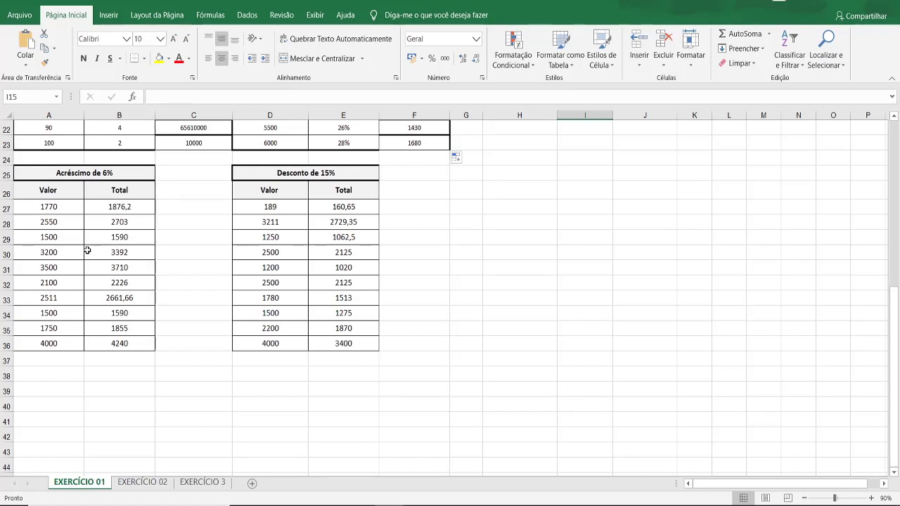
click(64, 206)
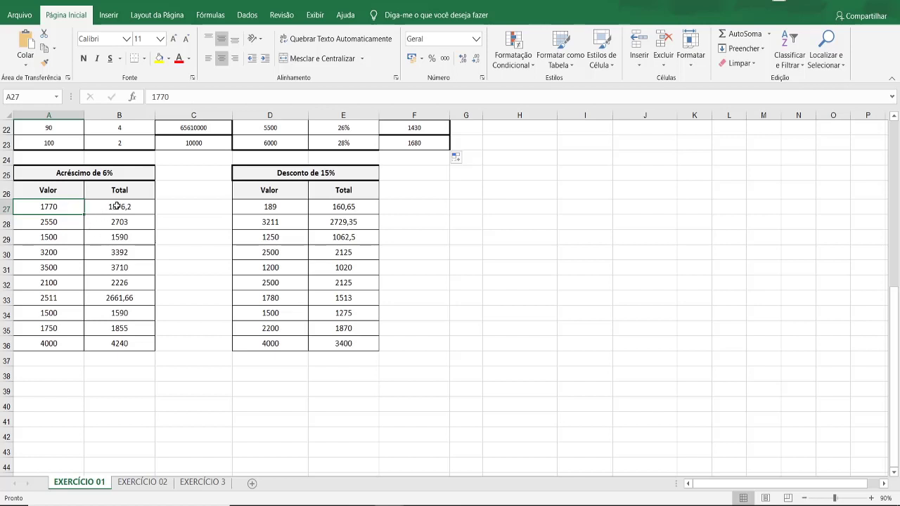
click(114, 207)
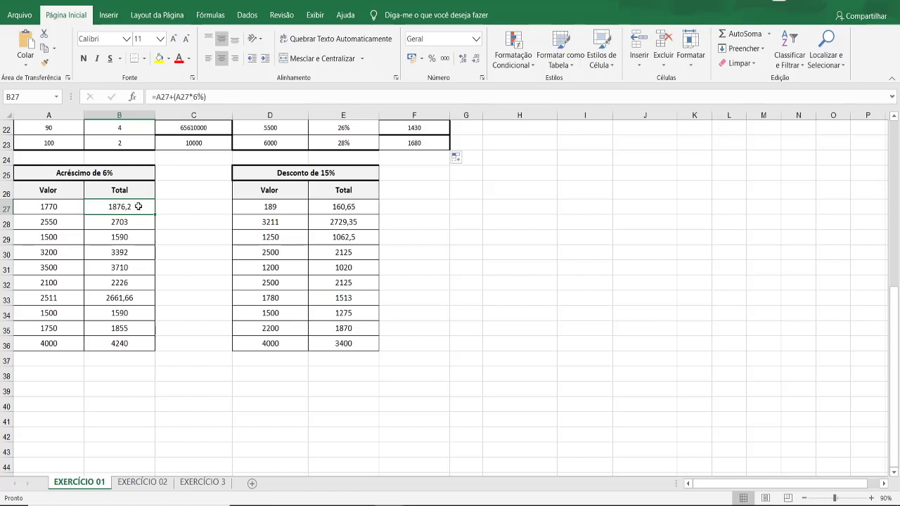
- Delete the old Total values in B27 through B36
key(BackSpace)
key(Return)
key(BackSpace)
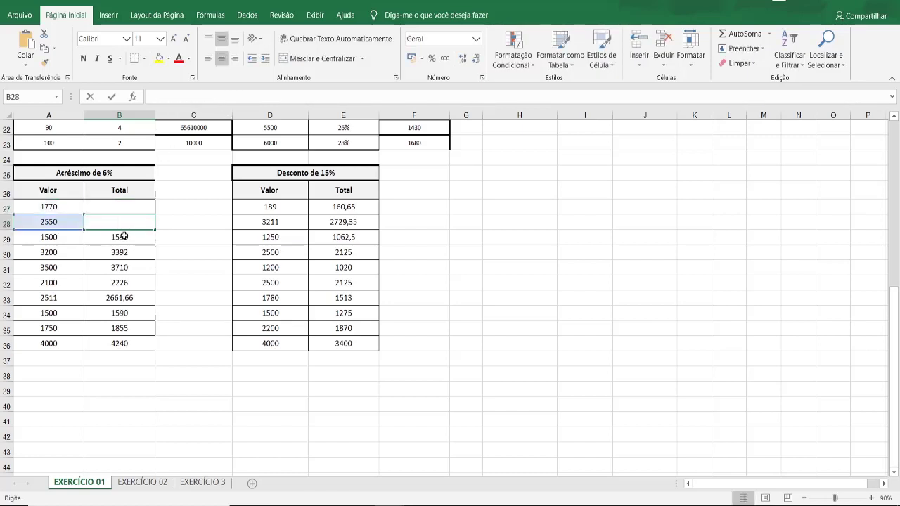
key(Return)
key(BackSpace)
key(Return)
key(BackSpace)
key(Return)
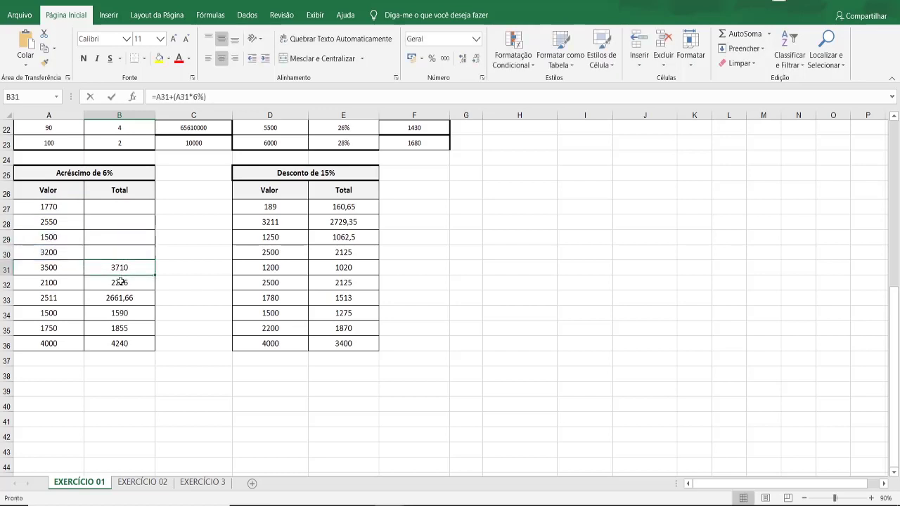
key(BackSpace)
key(Return)
key(BackSpace)
key(Return)
key(BackSpace)
key(Return)
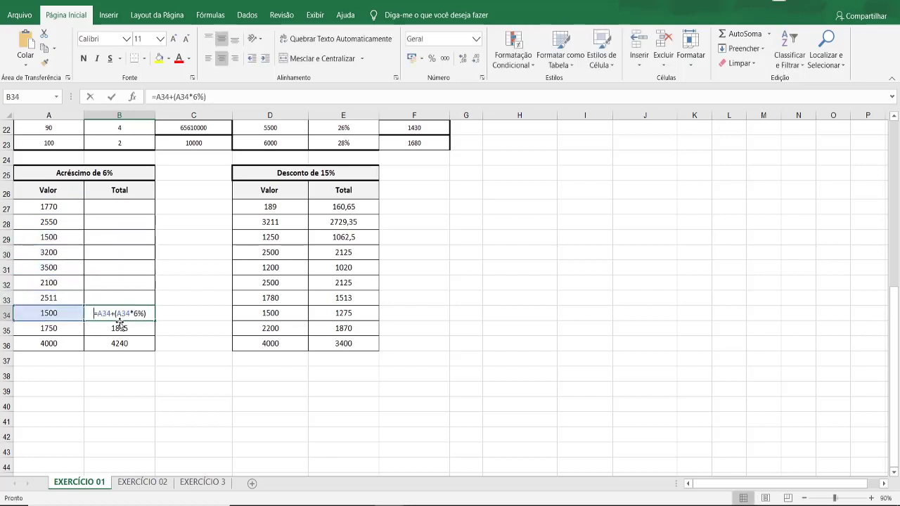
key(BackSpace)
key(Return)
key(BackSpace)
key(Return)
key(BackSpace)
- Enter =A27+(A27*6%) in B27, correcting the typo, so it shows 1876,2
click(125, 205)
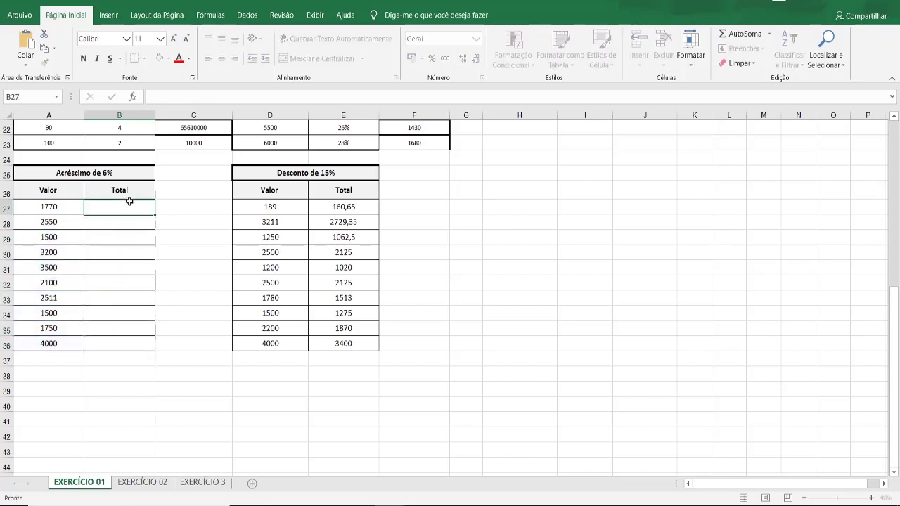
text(=)
click(53, 208)
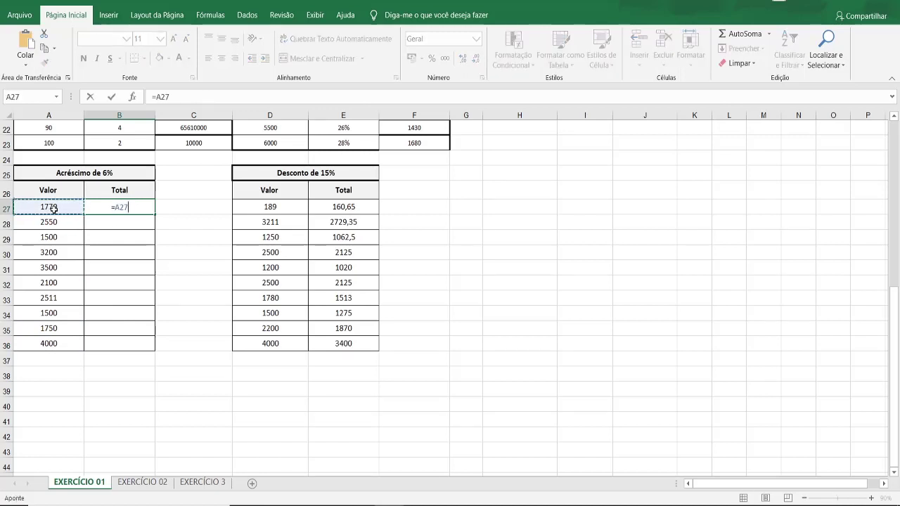
text(+()
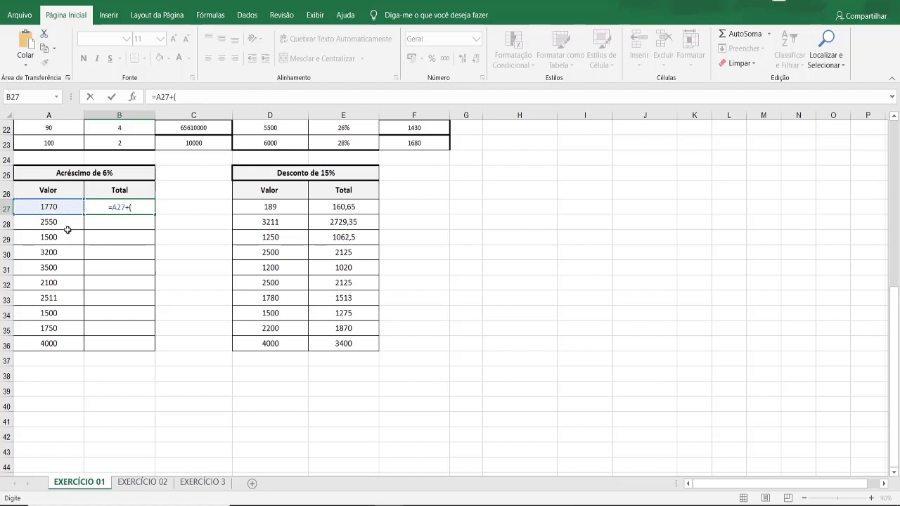
click(63, 209)
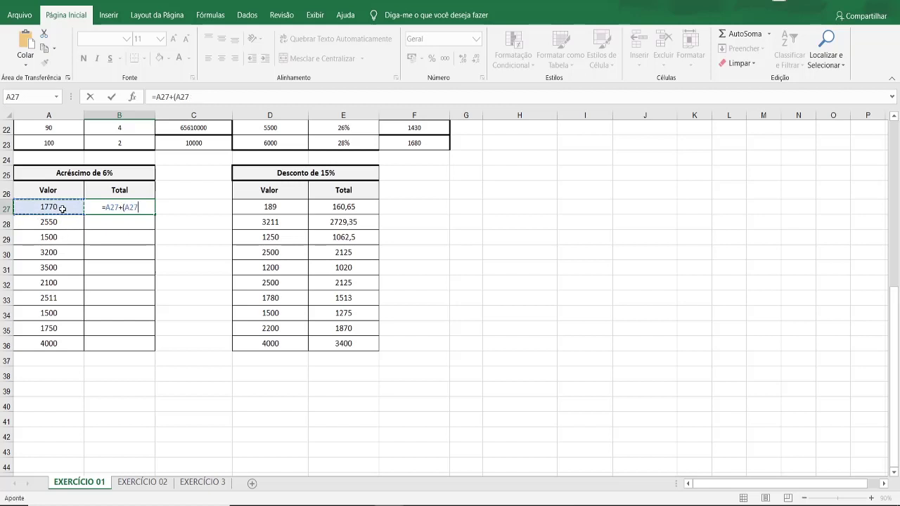
text(8)
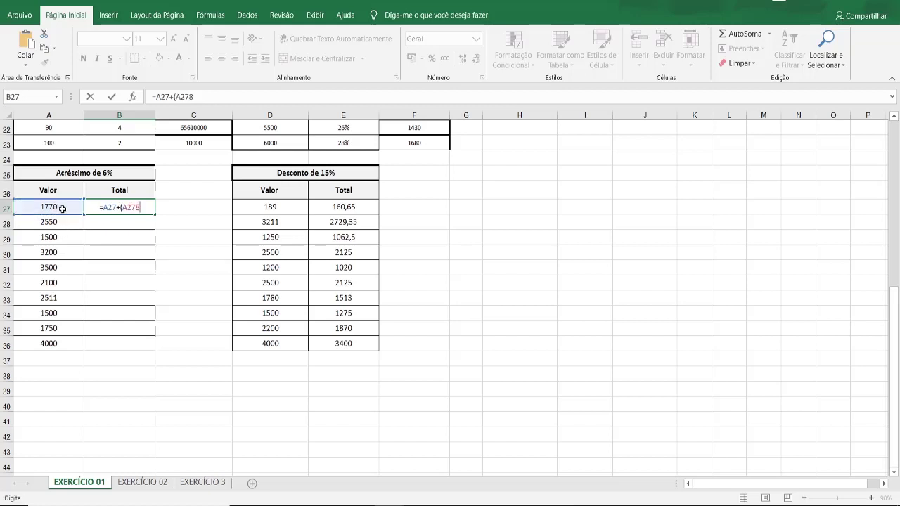
text(6)
text(%)
key(BackSpace)
key(BackSpace)
key(BackSpace)
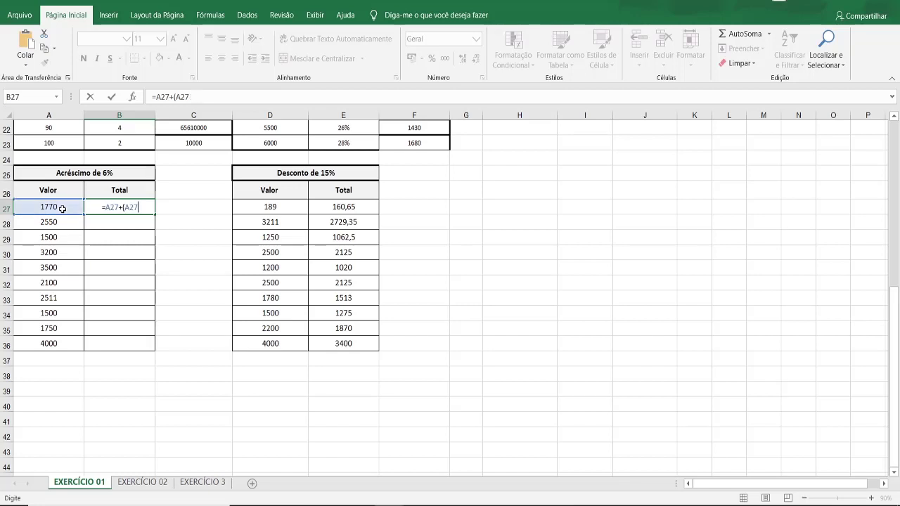
text(*6)
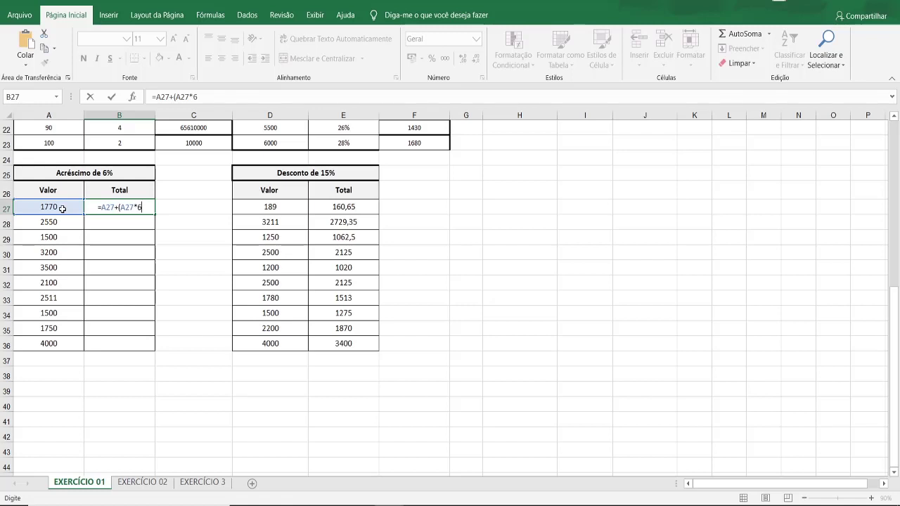
text(%))
key(Return)
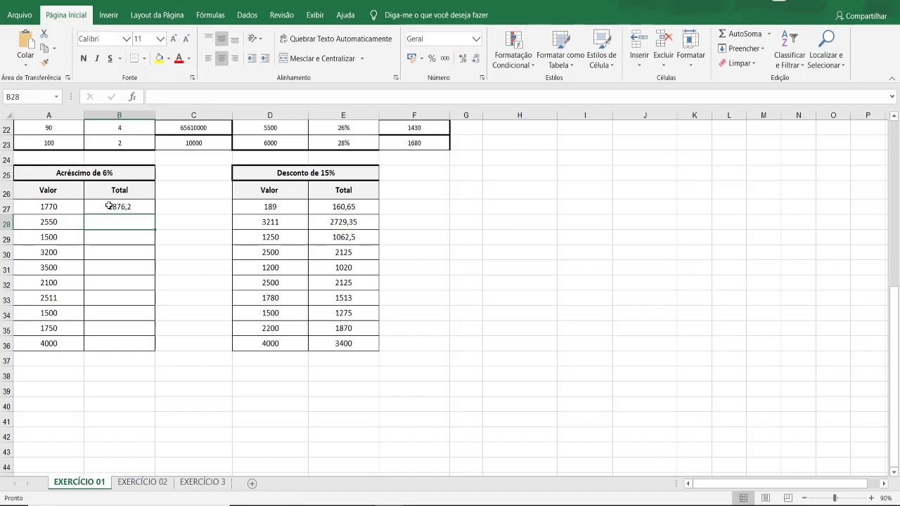
- Copy B27's 6% increase formula down the Total column to B36
drag(109, 205, 116, 338)
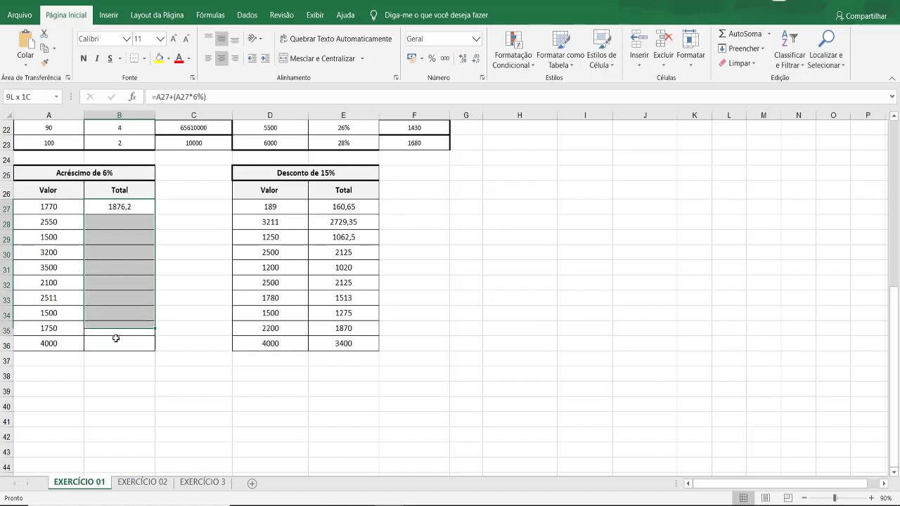
click(211, 232)
click(152, 211)
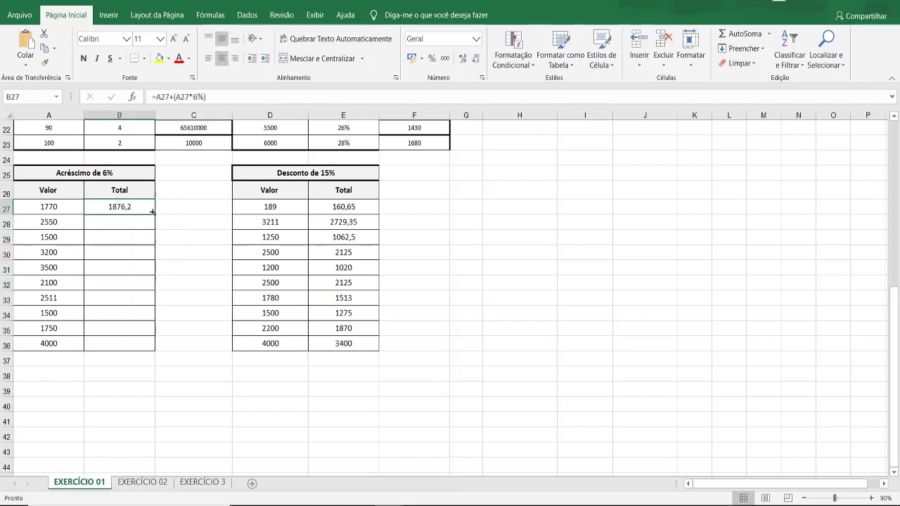
double_click(152, 211)
click(139, 222)
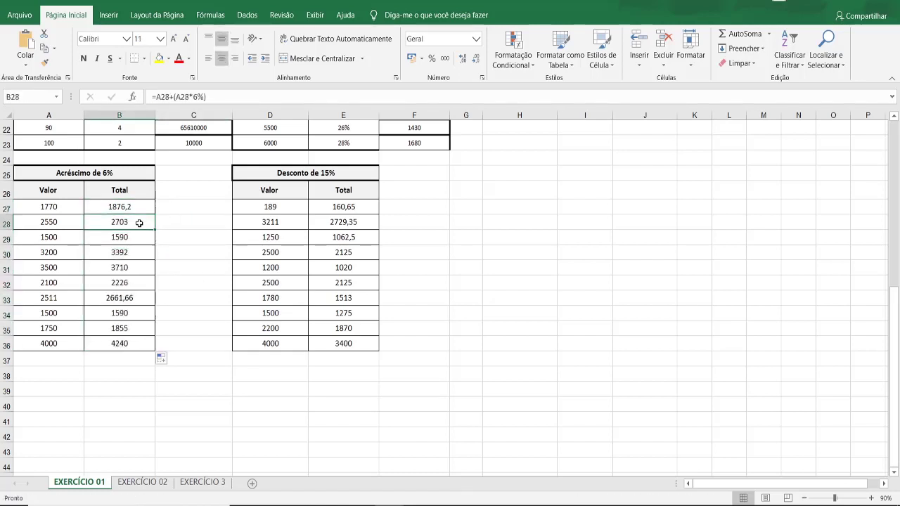
- Check the copied formulas in B28 through B36, then view the discount formula in E27
click(137, 208)
click(132, 224)
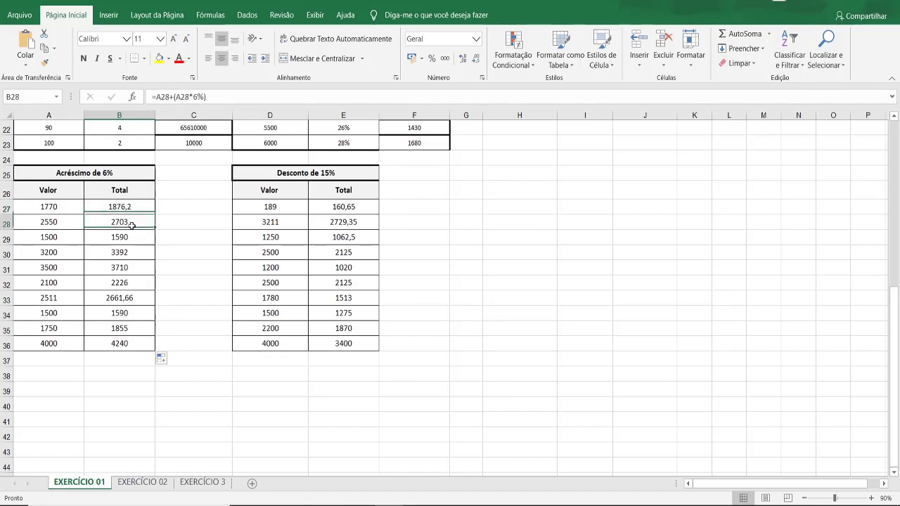
click(131, 239)
click(125, 251)
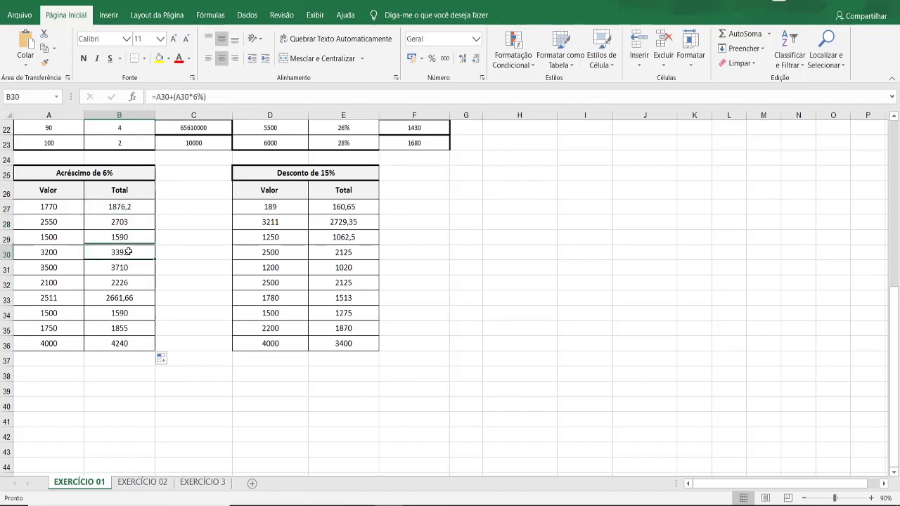
click(124, 267)
click(123, 283)
click(122, 298)
click(121, 312)
click(119, 328)
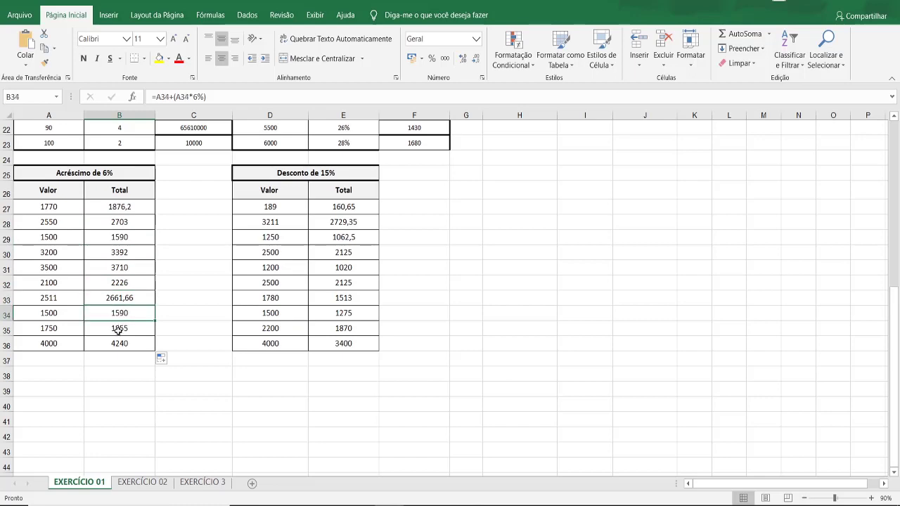
click(117, 343)
scroll(119, 313, up, 1)
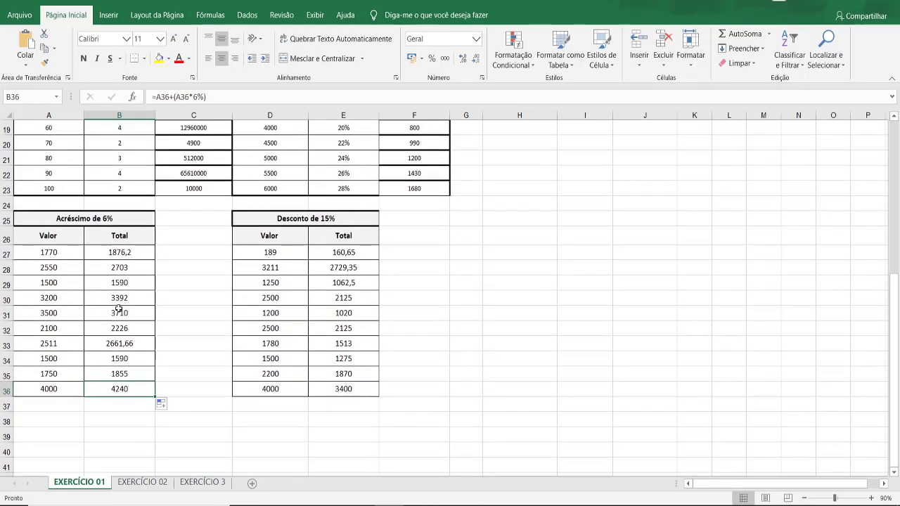
scroll(119, 312, down, 1)
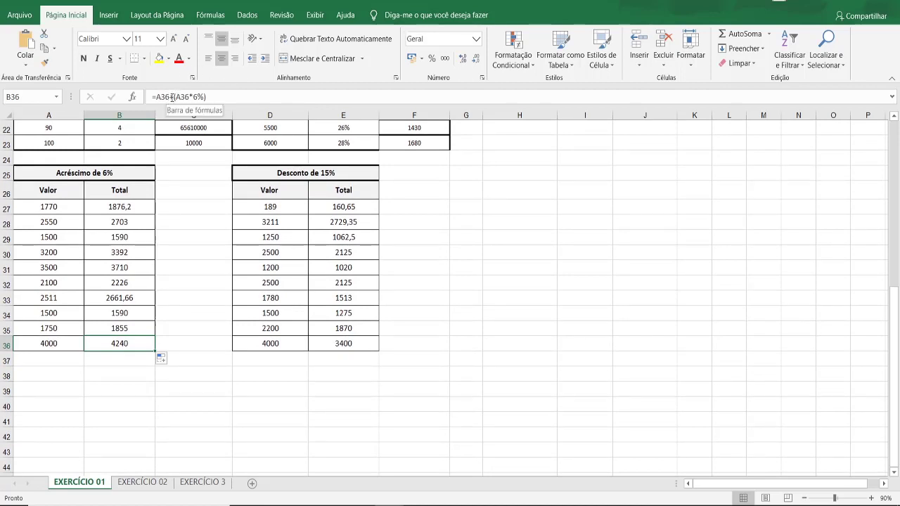
click(350, 206)
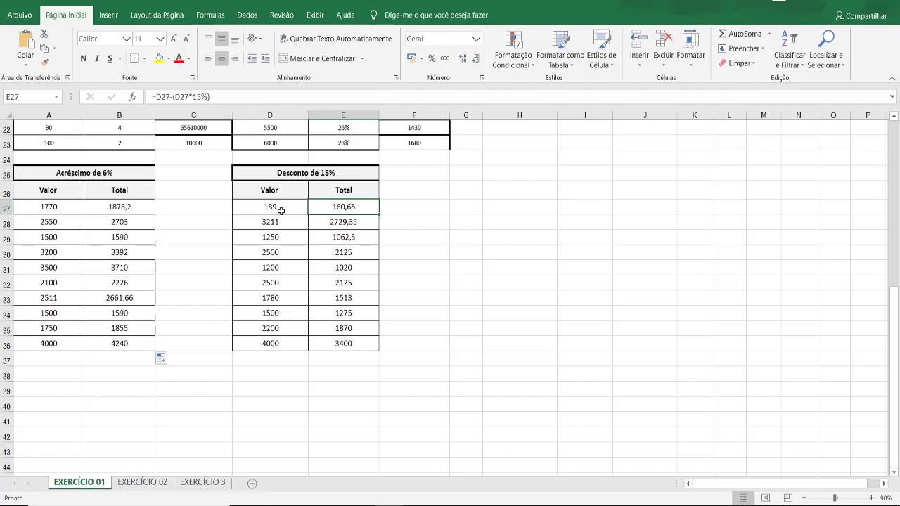
- Enter =D27*15% in F27, removing the stray 8, so it shows 28,35
click(404, 207)
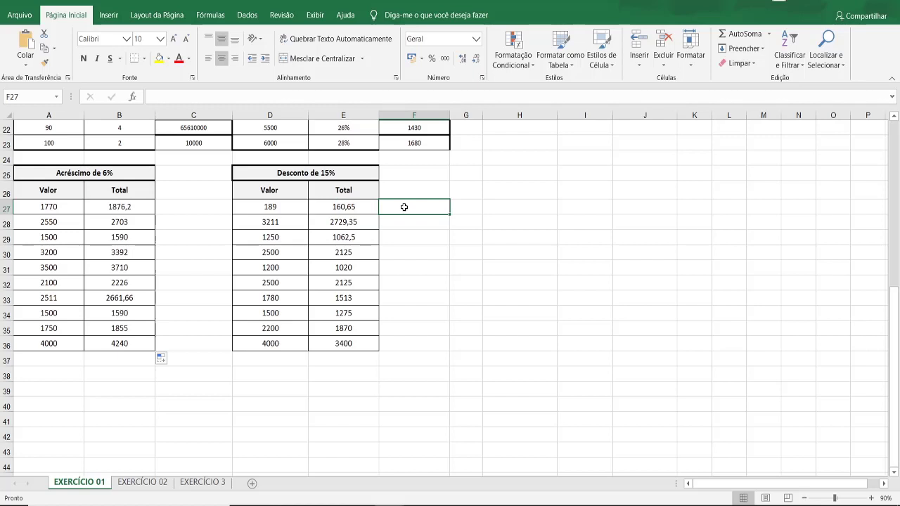
text(=)
click(268, 206)
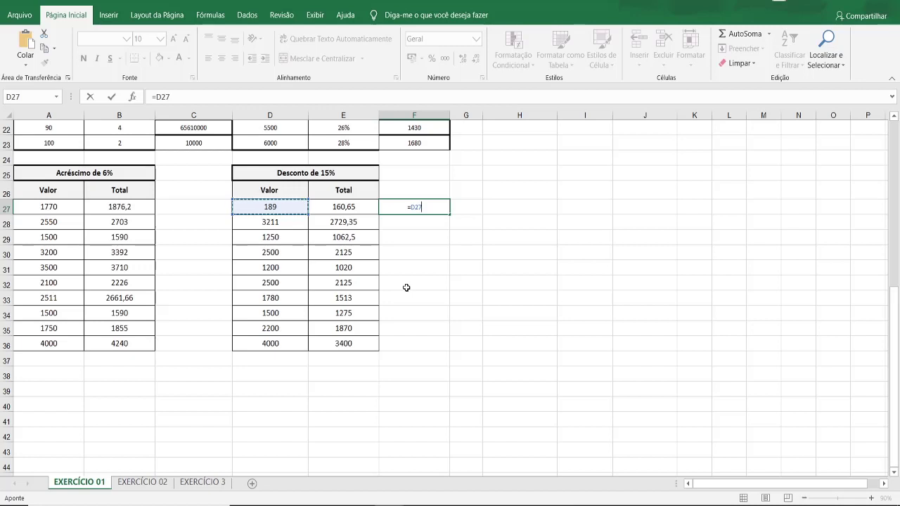
text(8*1)
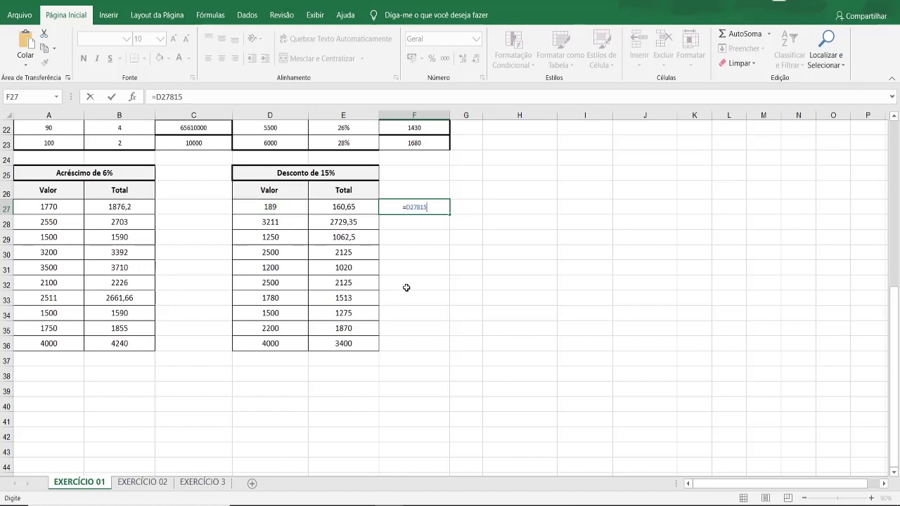
text(5%)
key(Return)
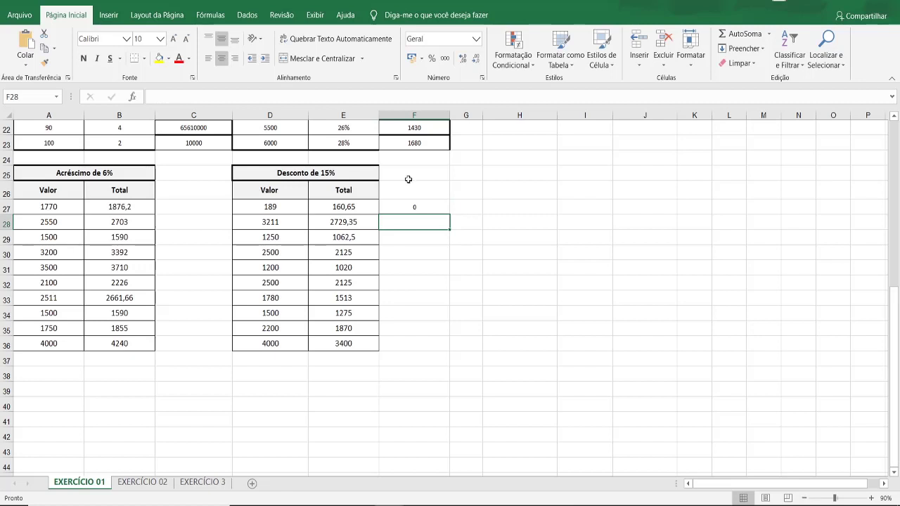
click(414, 206)
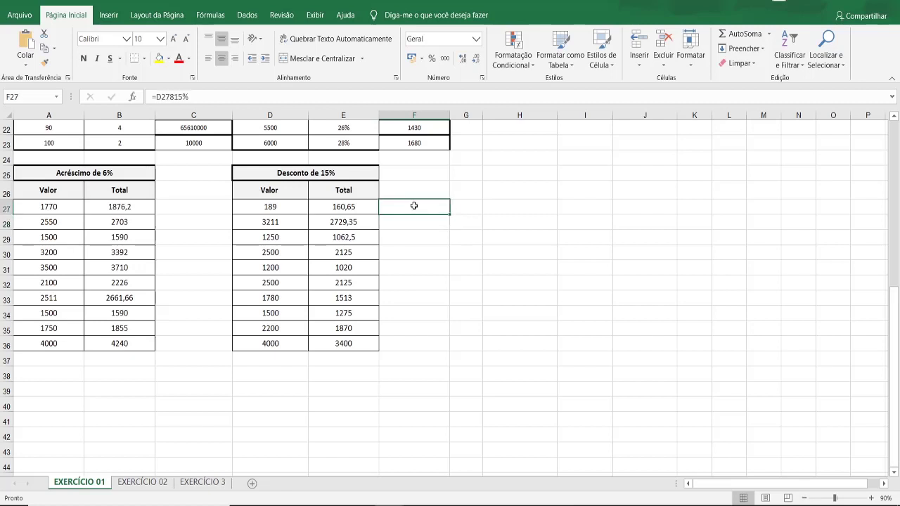
click(175, 98)
key(BackSpace)
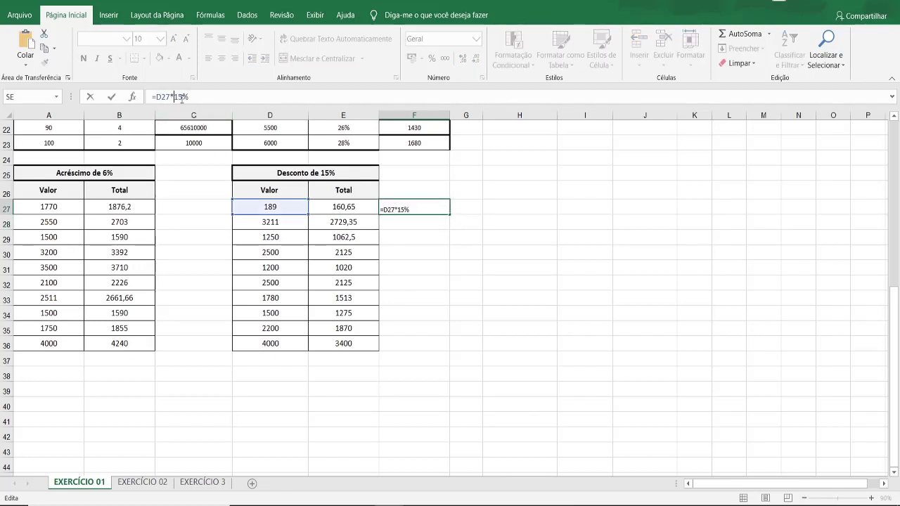
key(Return)
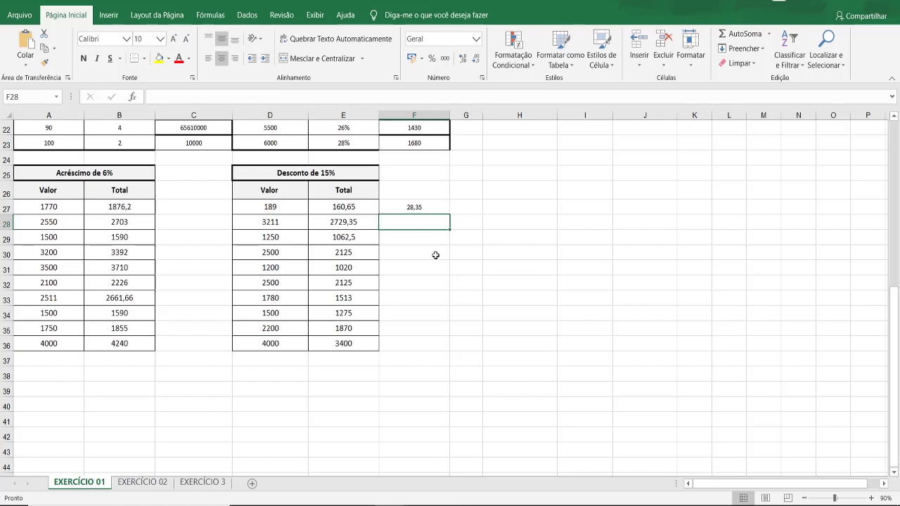
click(436, 208)
click(468, 205)
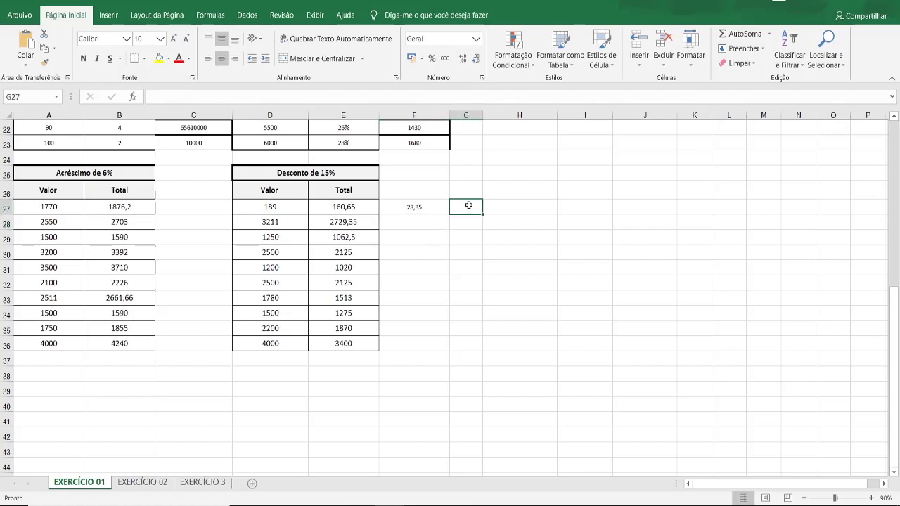
- Enter =D27-F27 in G27, showing 160,65, and compare it with E27's formula
text(=)
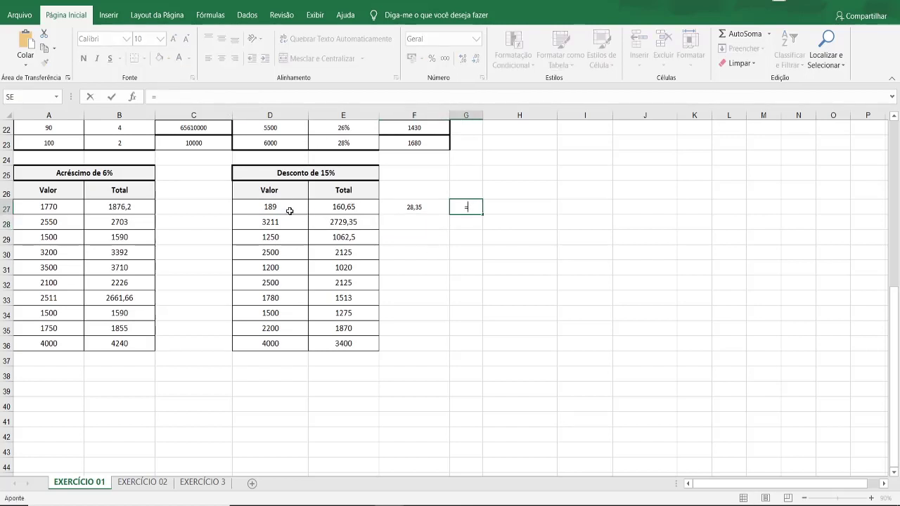
click(289, 210)
text(-)
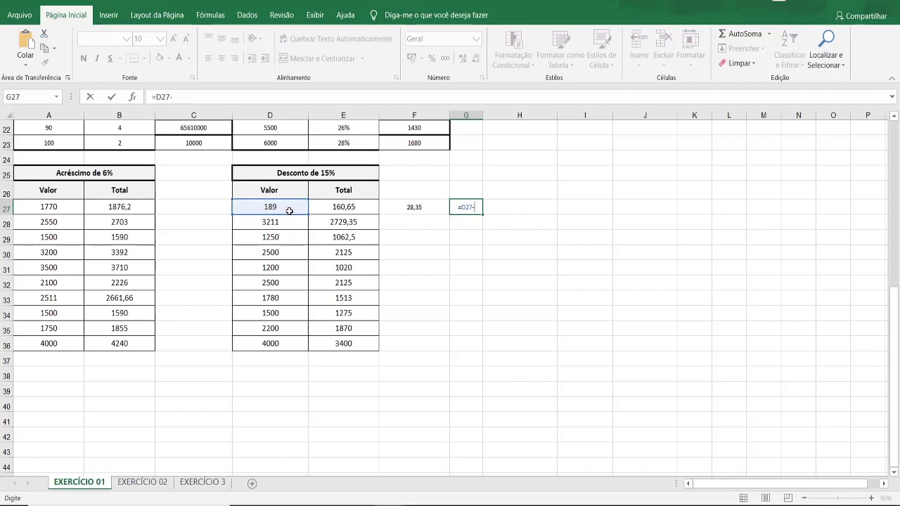
click(415, 208)
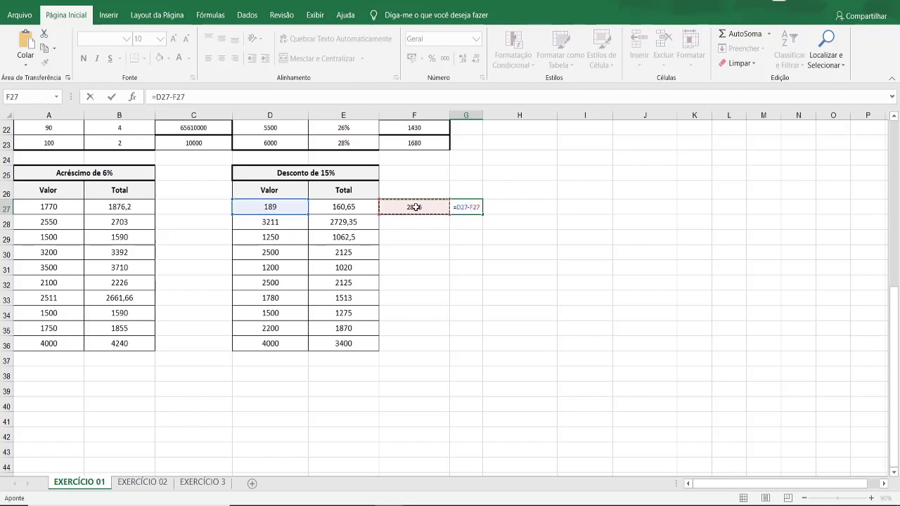
key(Return)
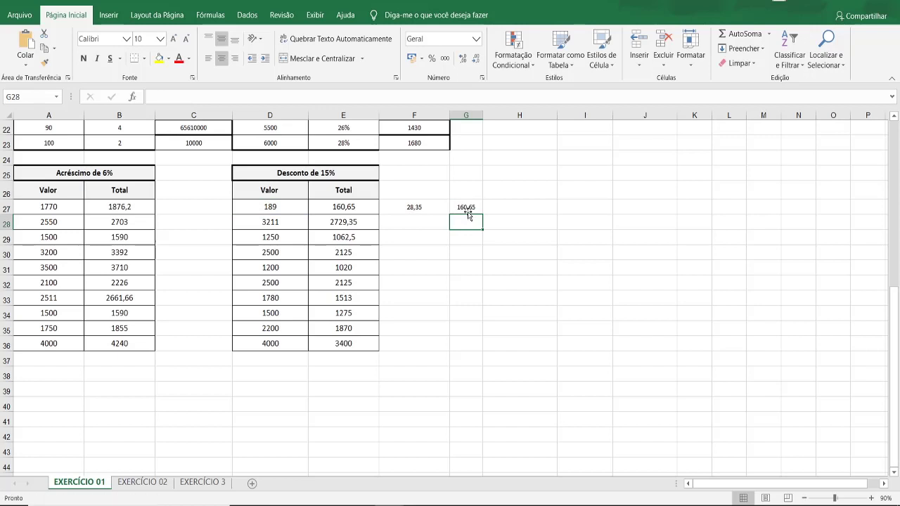
key(Up)
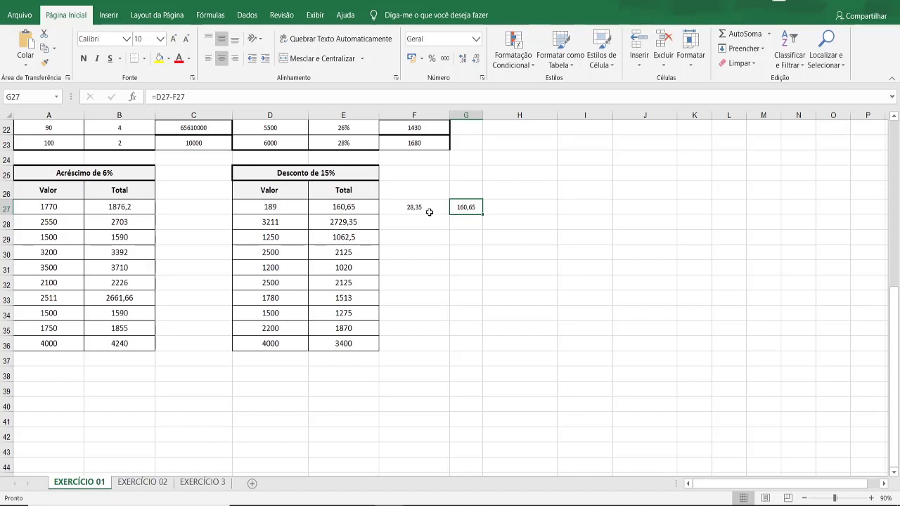
click(356, 210)
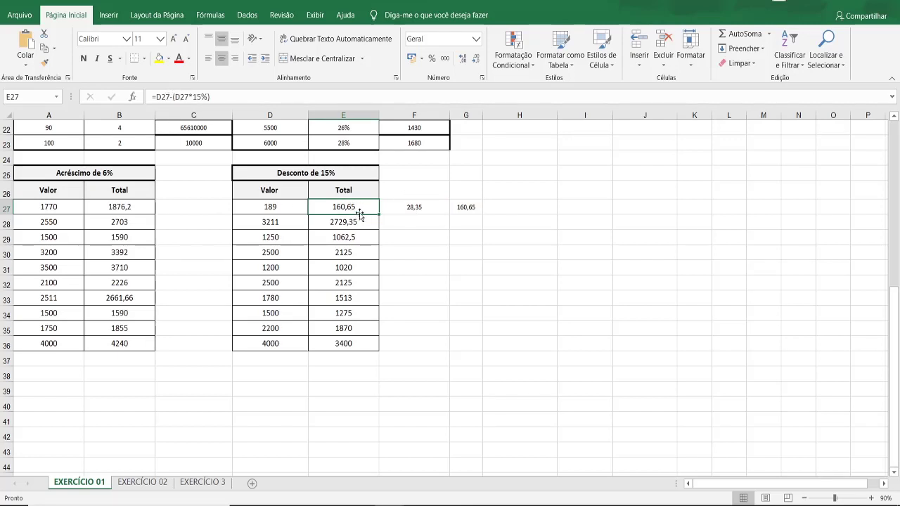
- Delete the existing discount totals in E27 through E36
key(BackSpace)
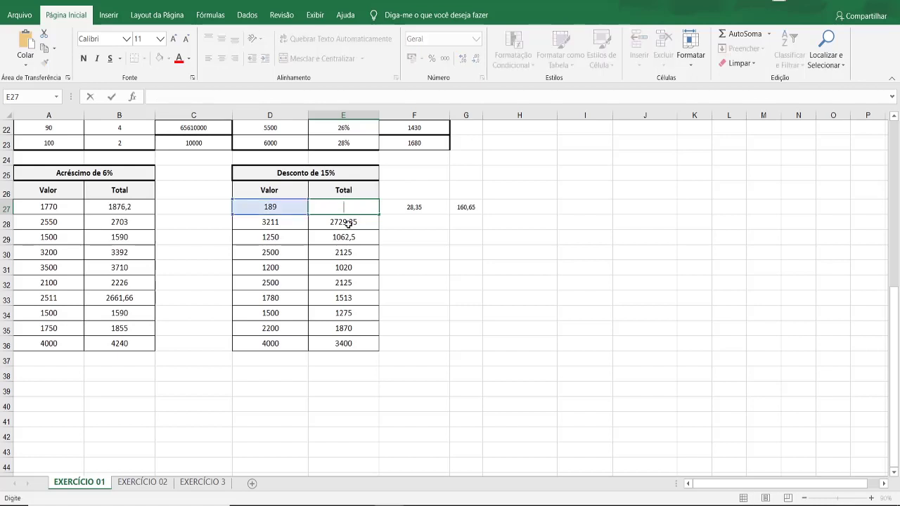
click(345, 223)
key(BackSpace)
click(345, 236)
key(BackSpace)
click(349, 253)
click(346, 267)
key(BackSpace)
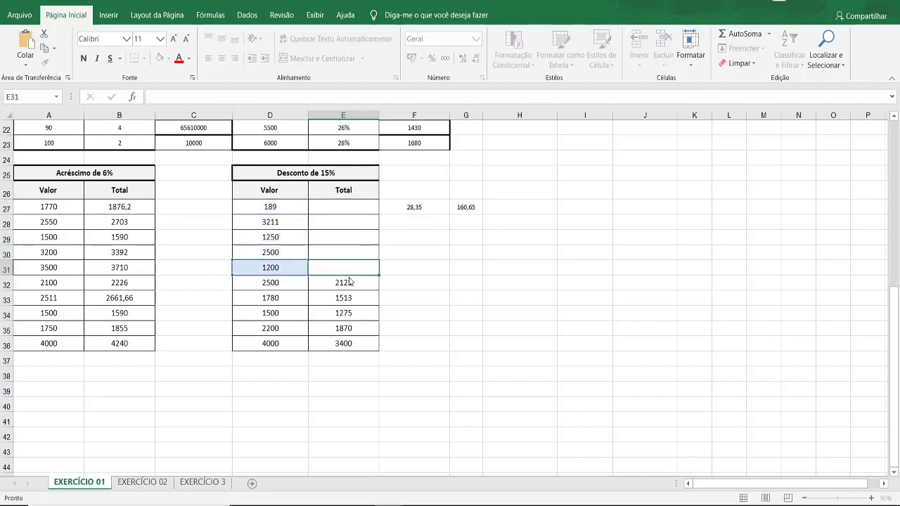
click(350, 282)
key(BackSpace)
click(349, 298)
key(BackSpace)
click(349, 313)
key(BackSpace)
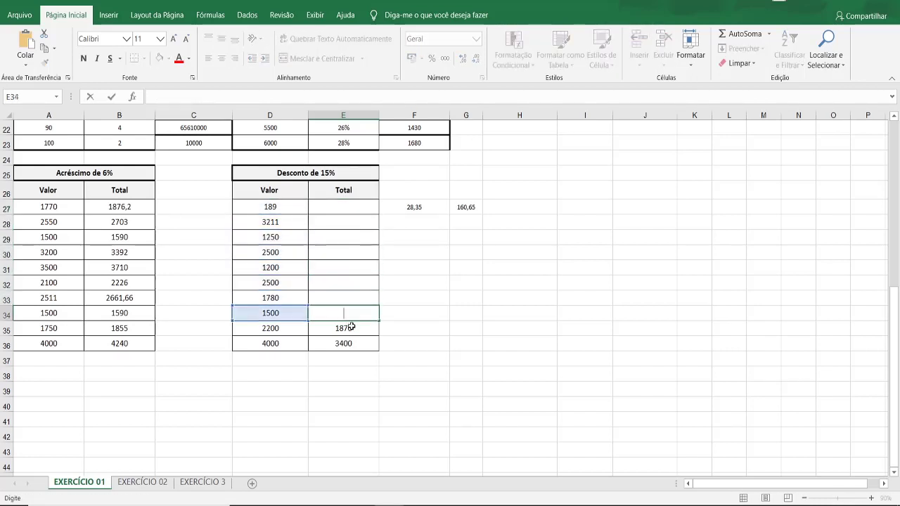
click(349, 328)
key(BackSpace)
click(345, 344)
key(BackSpace)
- Begin a new formula in E27 referencing the Valor 189 in D27
click(317, 204)
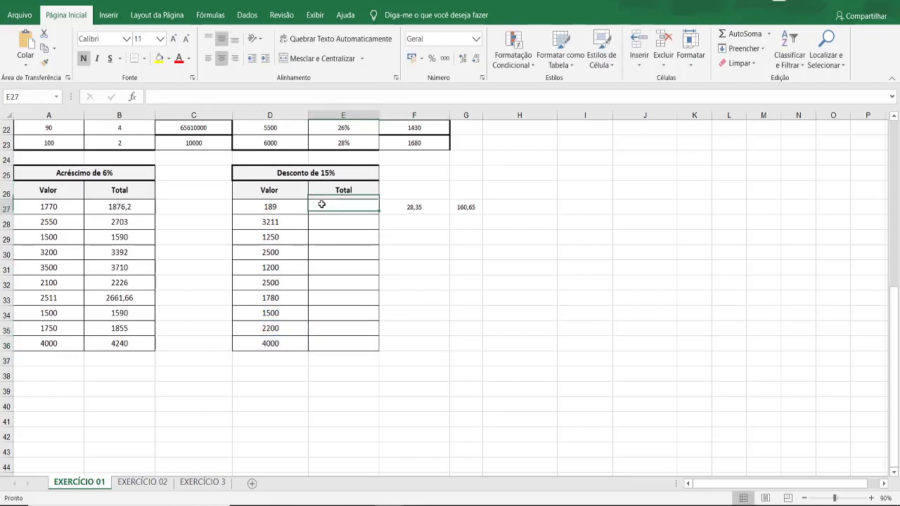
text(=)
click(276, 208)
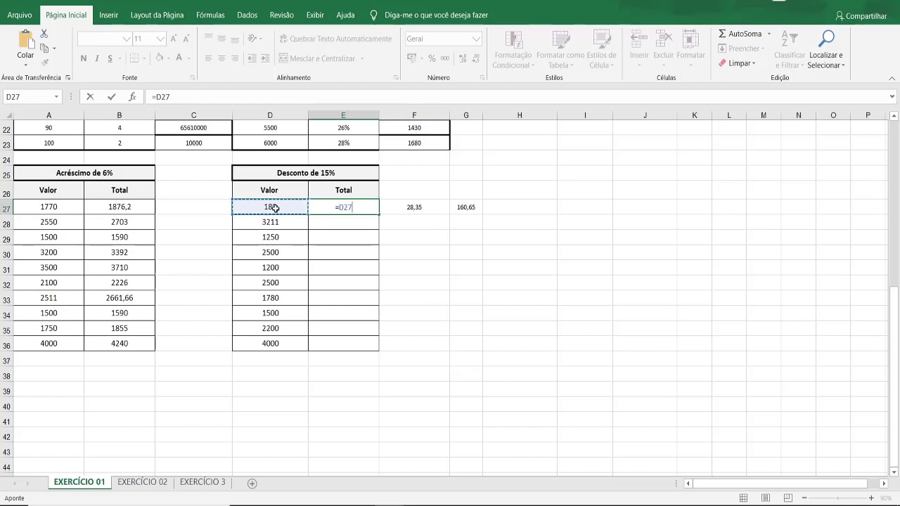
- Complete E27 as =D27-(D27*15%), fixing the typos, so it shows 160,65
text(-)
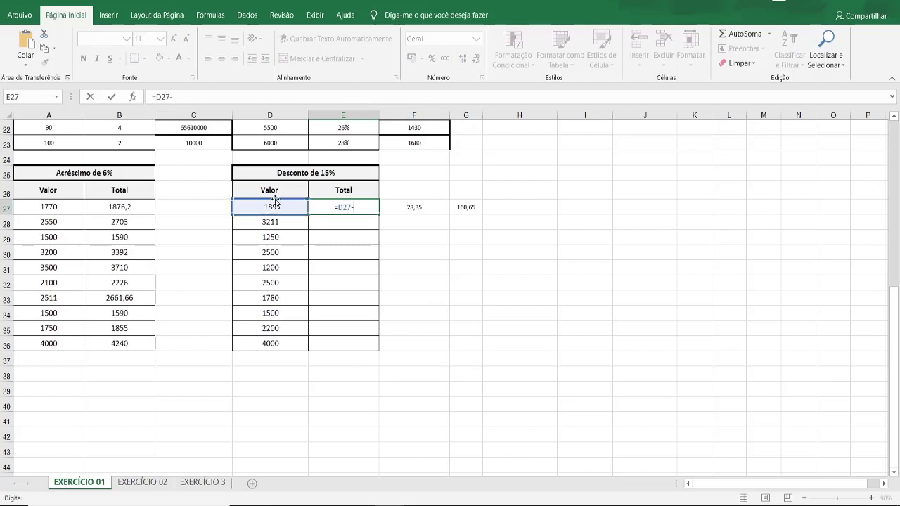
text(()
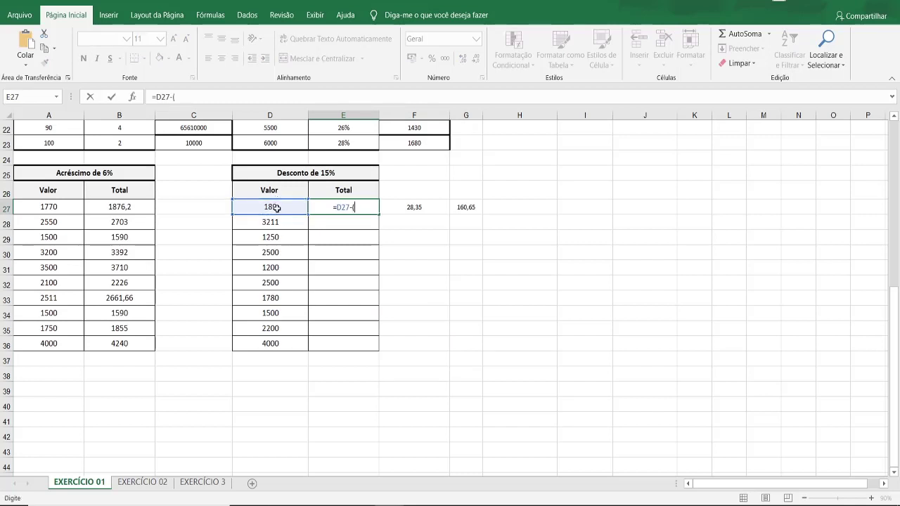
click(276, 208)
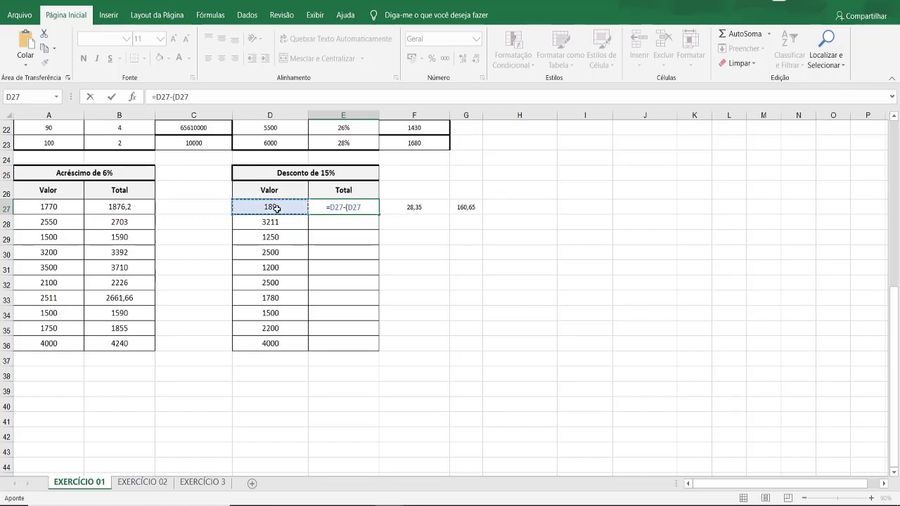
text(*)
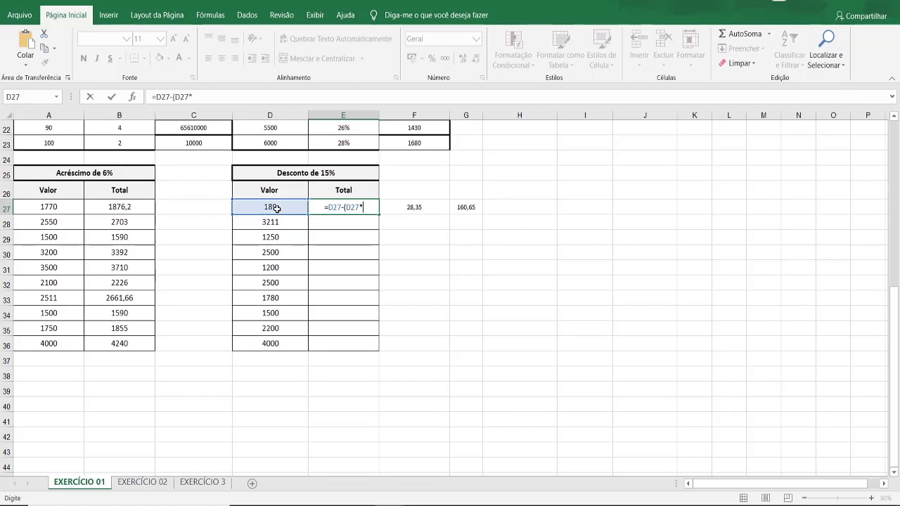
text(15)
text(5))
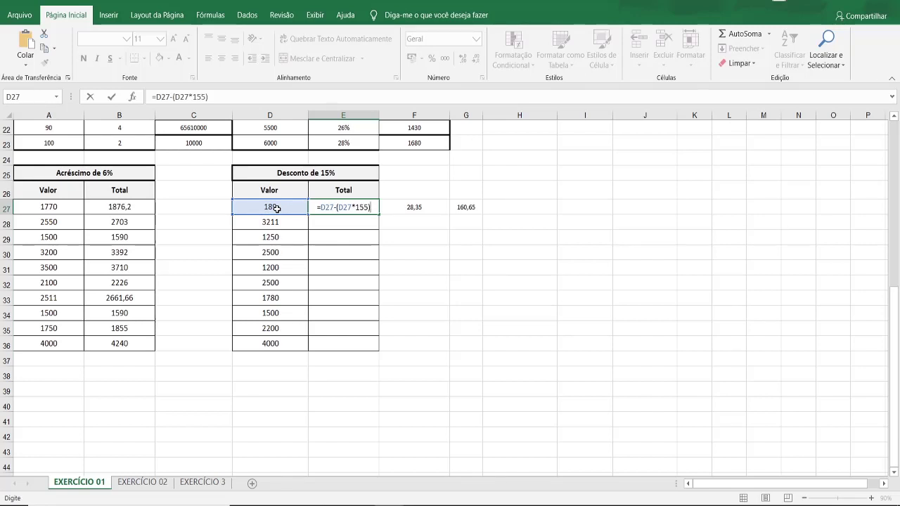
key(BackSpace)
key(BackSpace)
text())
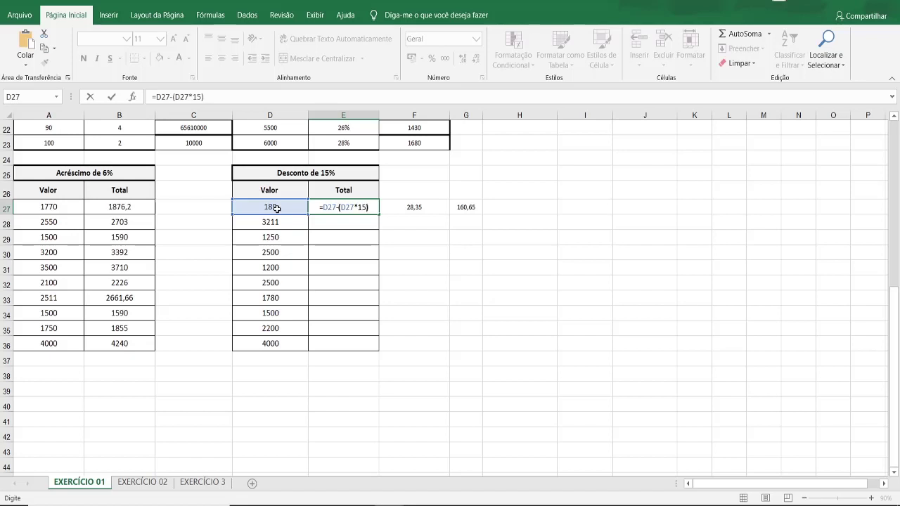
key(Return)
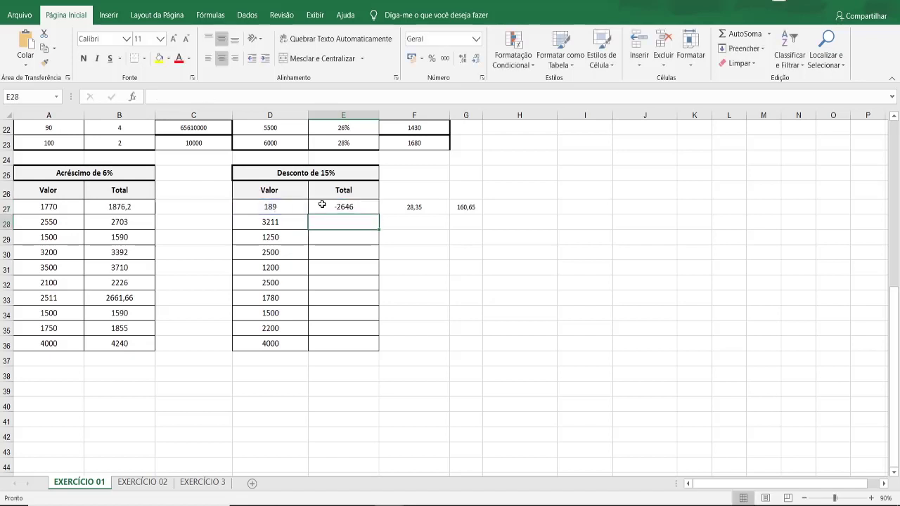
click(322, 204)
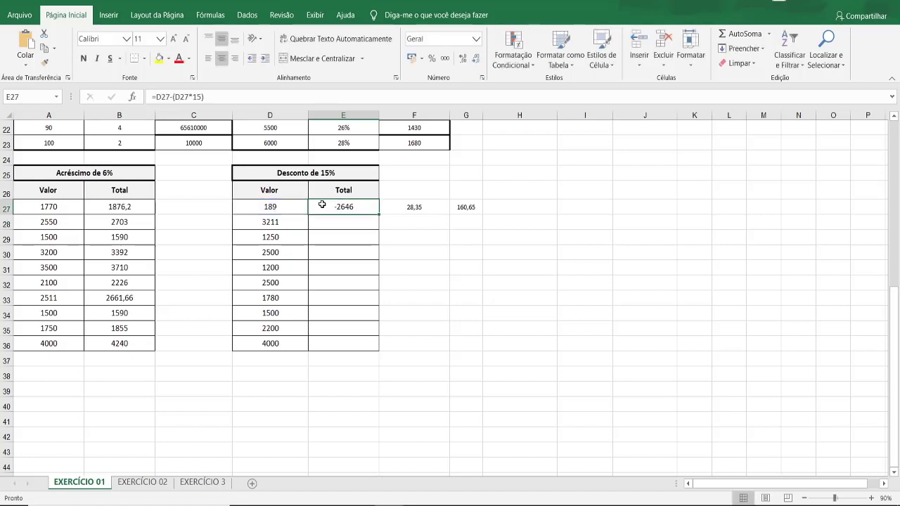
click(204, 97)
text(%)
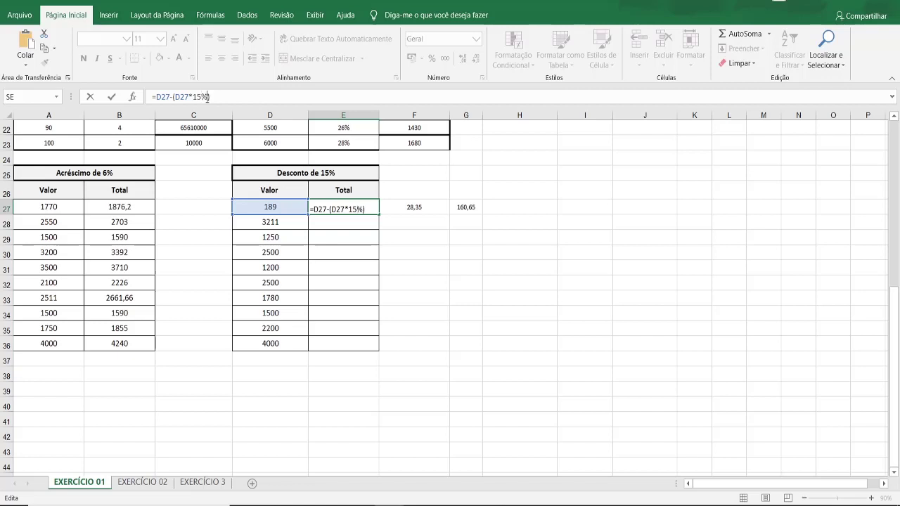
key(Return)
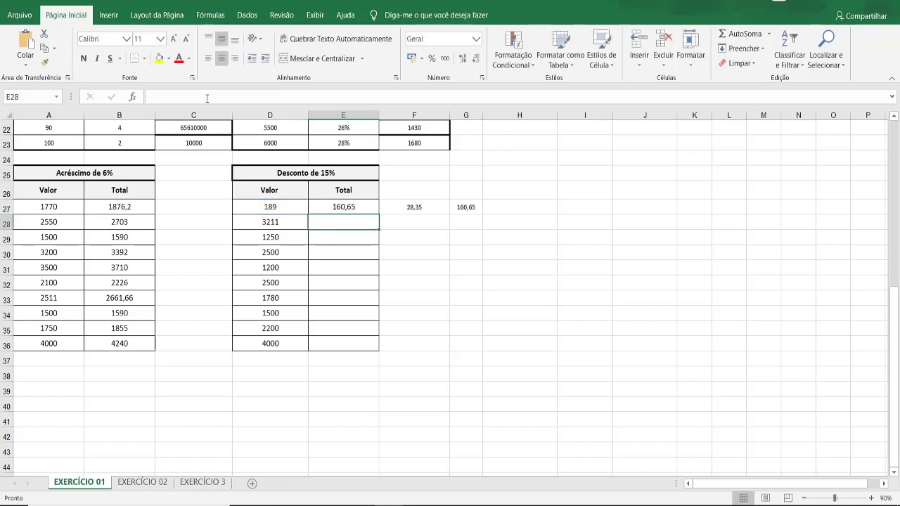
- Copy the Desconto de 15% formula from E27 down to E36 (2729,35 to 3400)
click(369, 206)
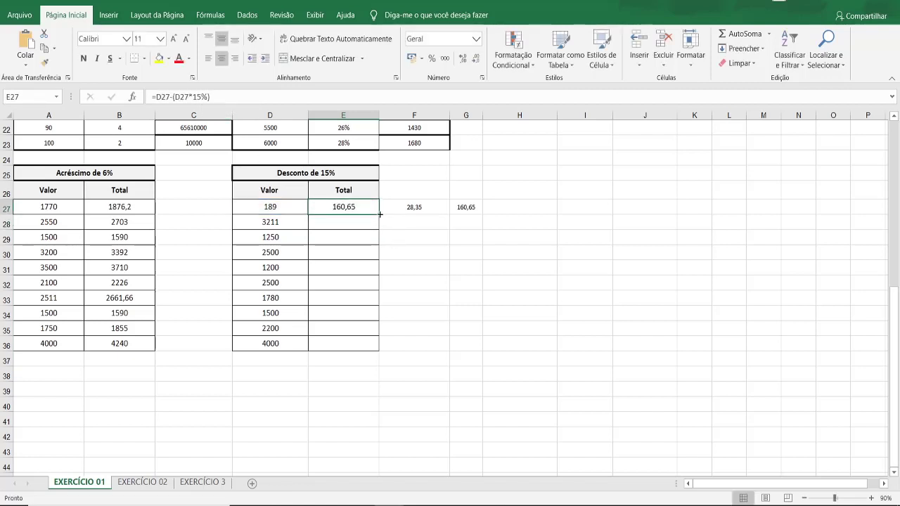
drag(379, 214, 376, 350)
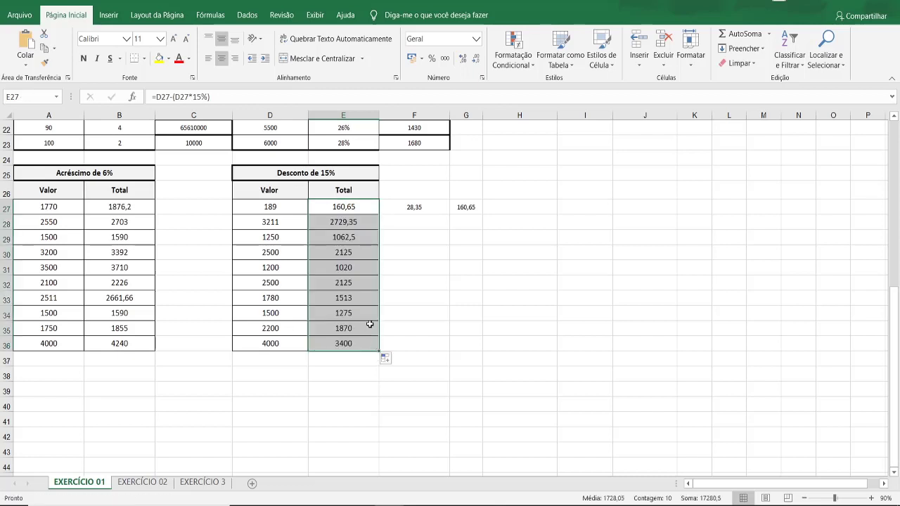
key(ctrl+z)
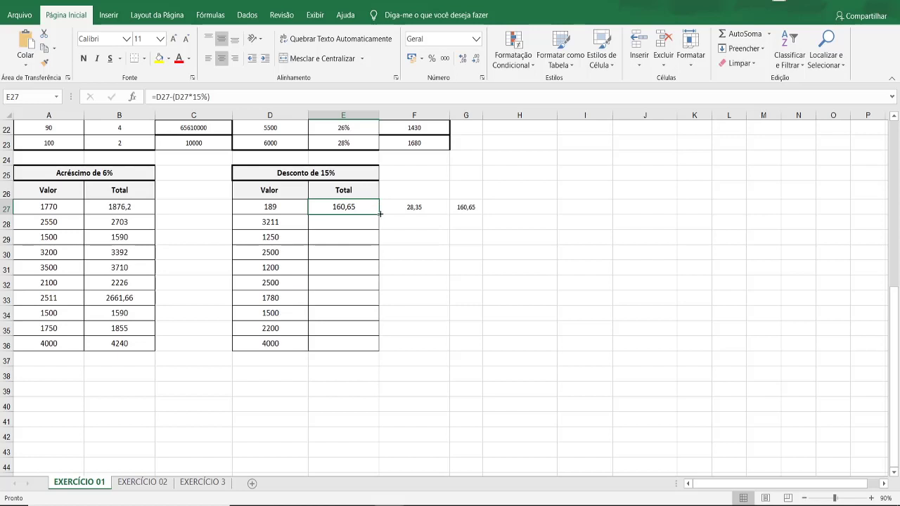
drag(380, 214, 377, 355)
click(445, 344)
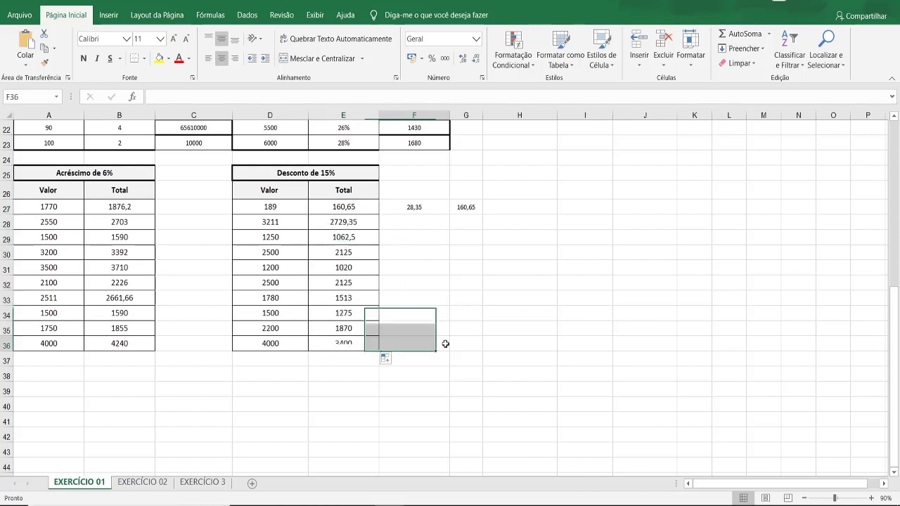
key(ctrl+z)
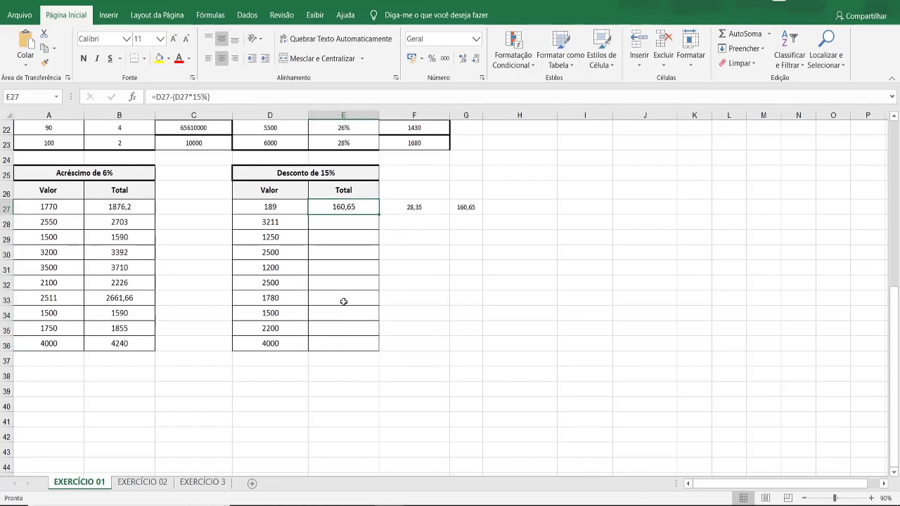
double_click(380, 213)
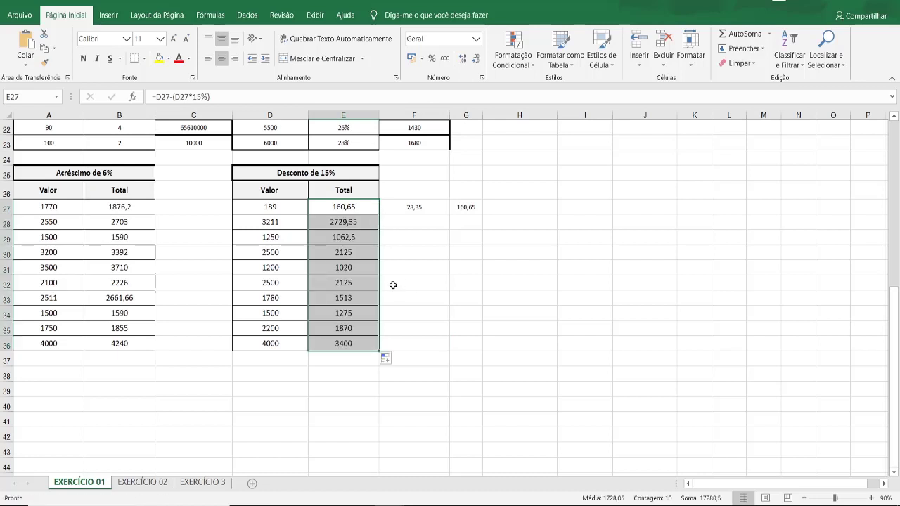
click(405, 298)
- Review the helper formulas in F27 and G27 and clear them
click(407, 206)
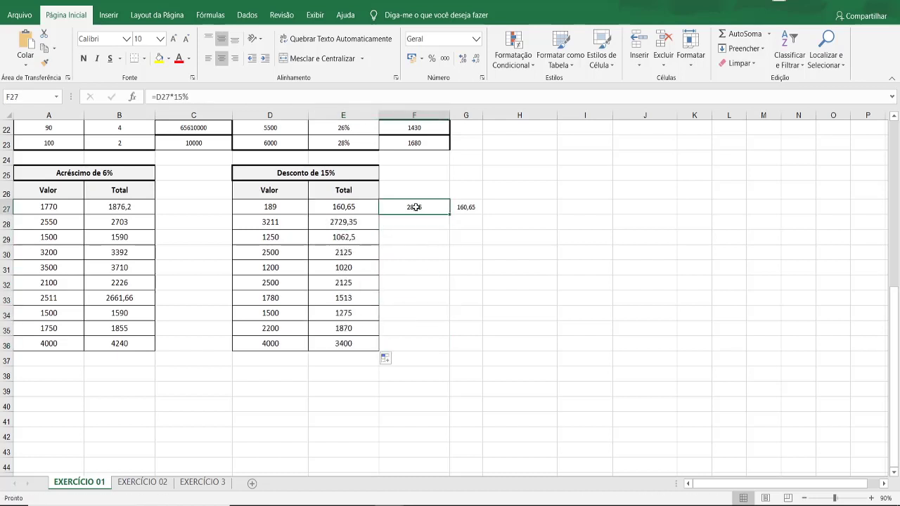
double_click(418, 211)
double_click(473, 207)
click(466, 267)
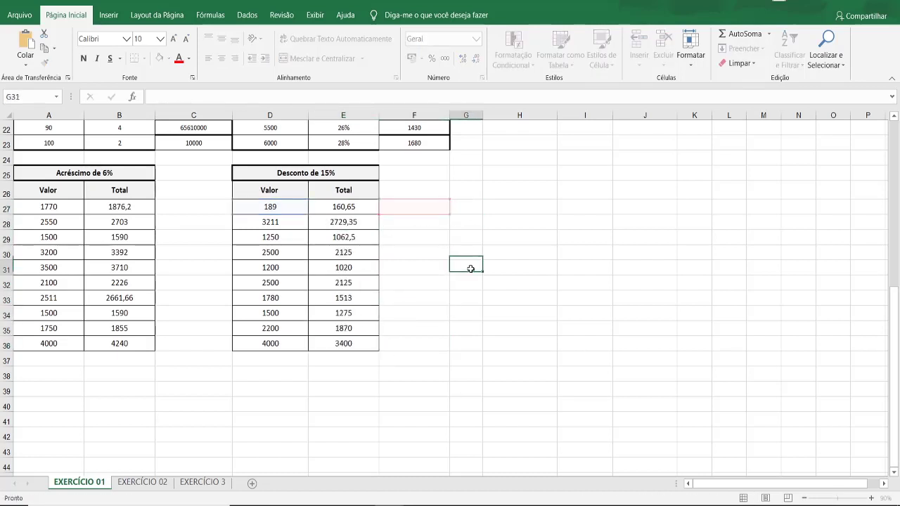
scroll(468, 263, up, 7)
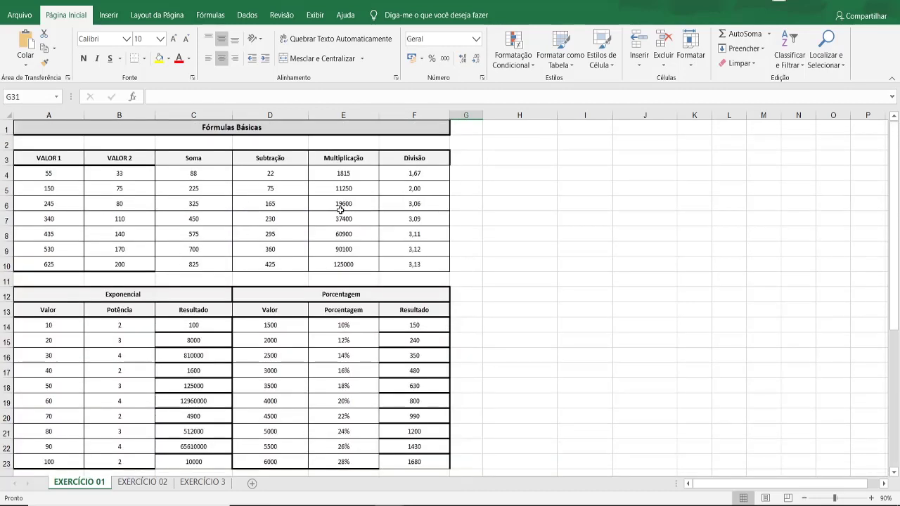
scroll(259, 301, down, 3)
scroll(131, 274, down, 3)
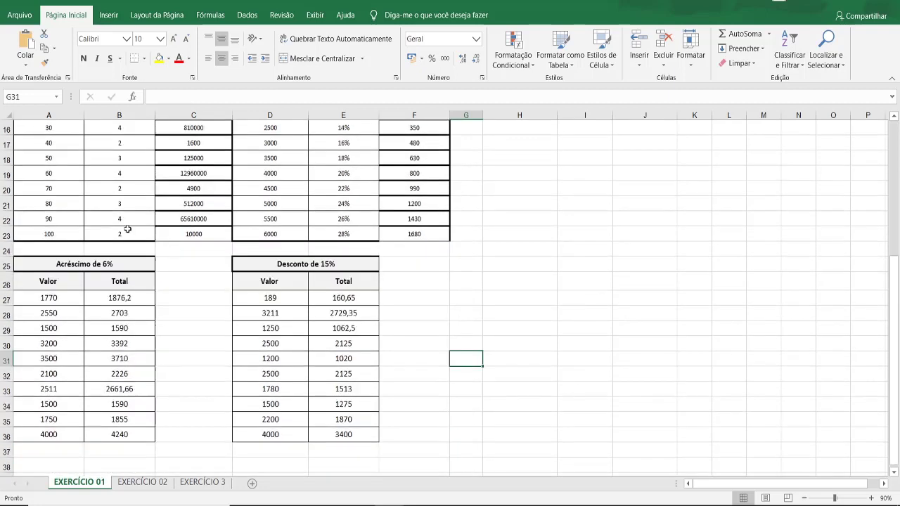
scroll(120, 217, up, 3)
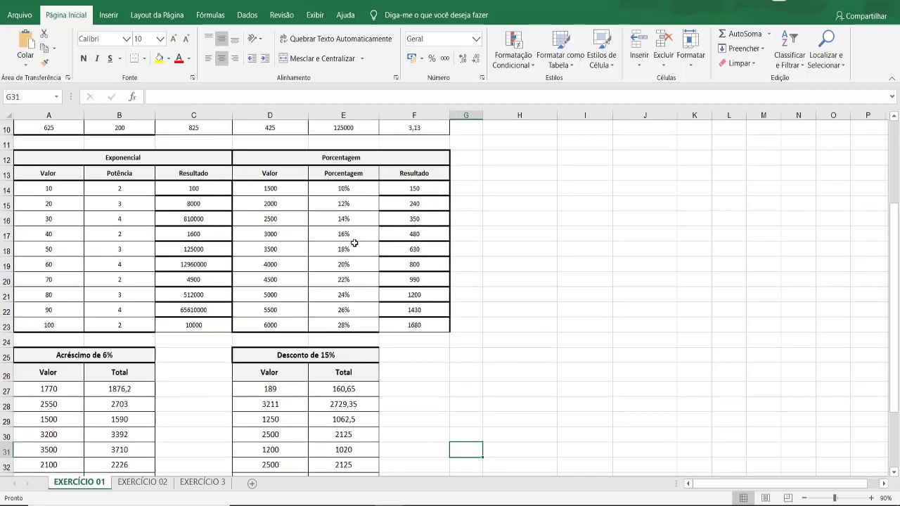
scroll(354, 243, down, 3)
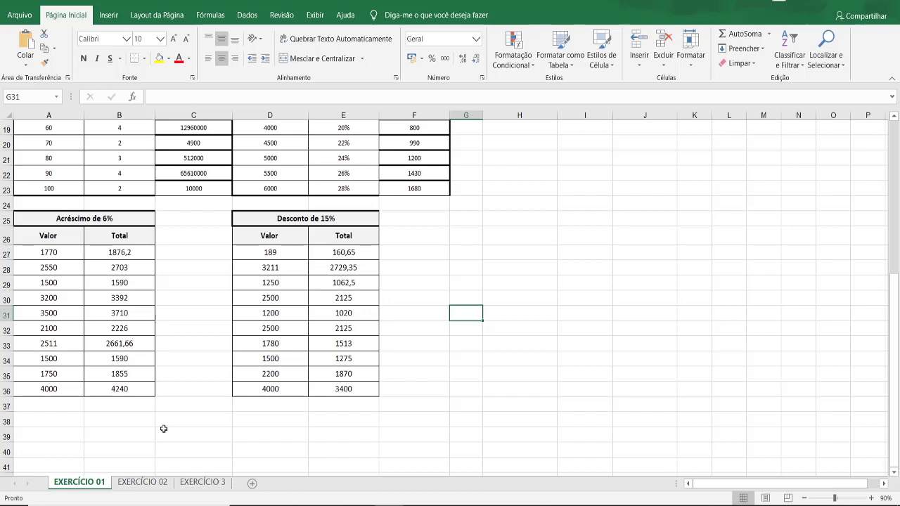
click(142, 482)
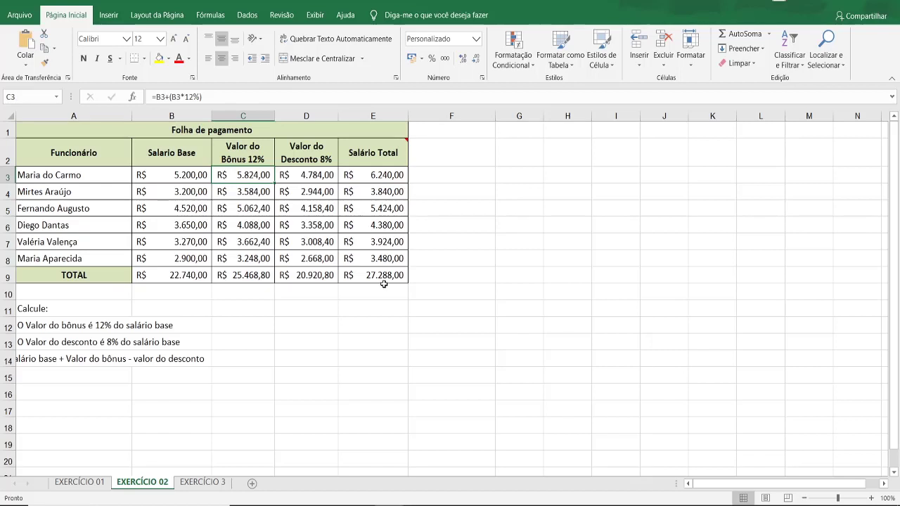
click(270, 328)
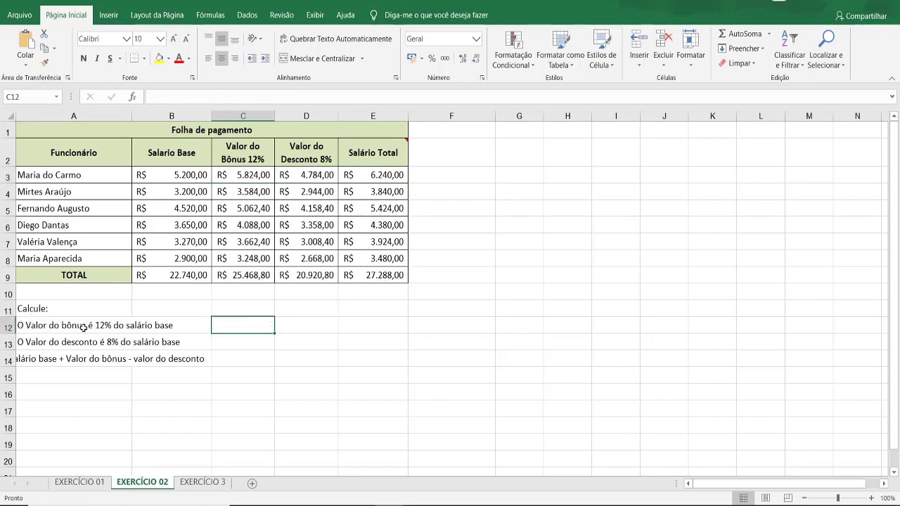
click(314, 323)
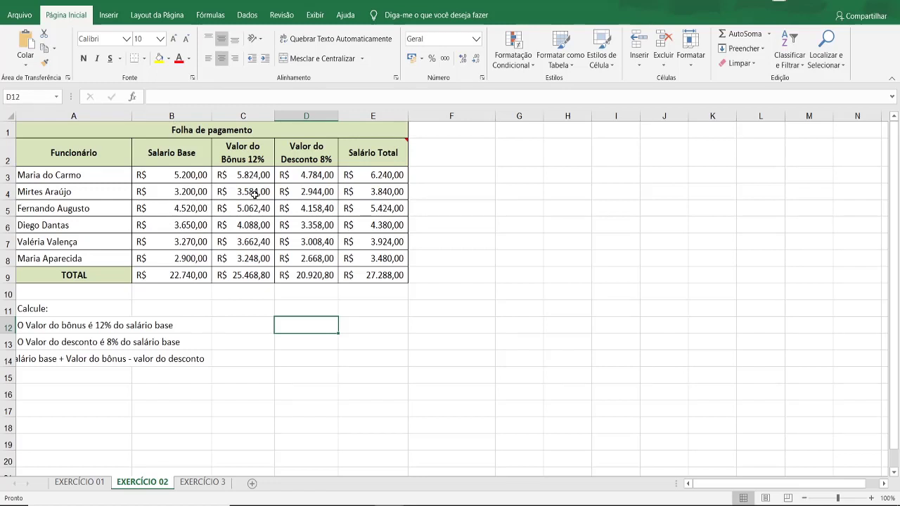
click(267, 175)
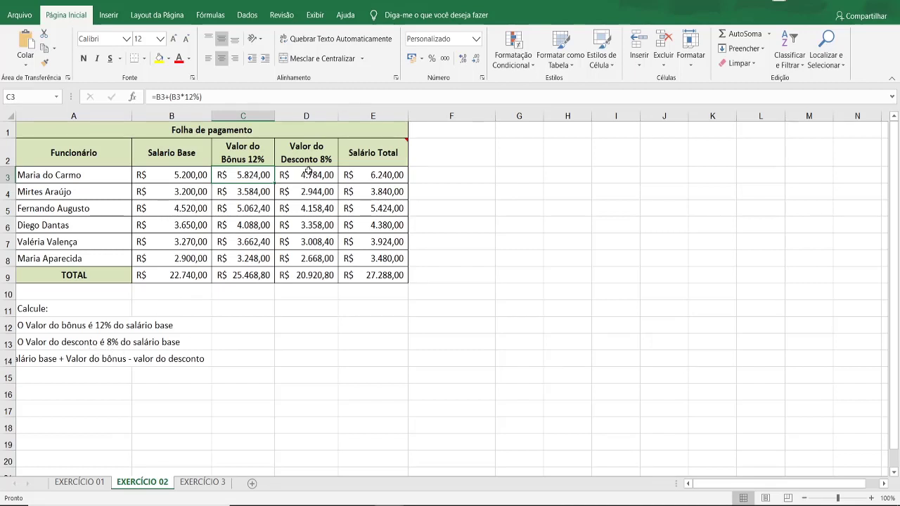
click(372, 178)
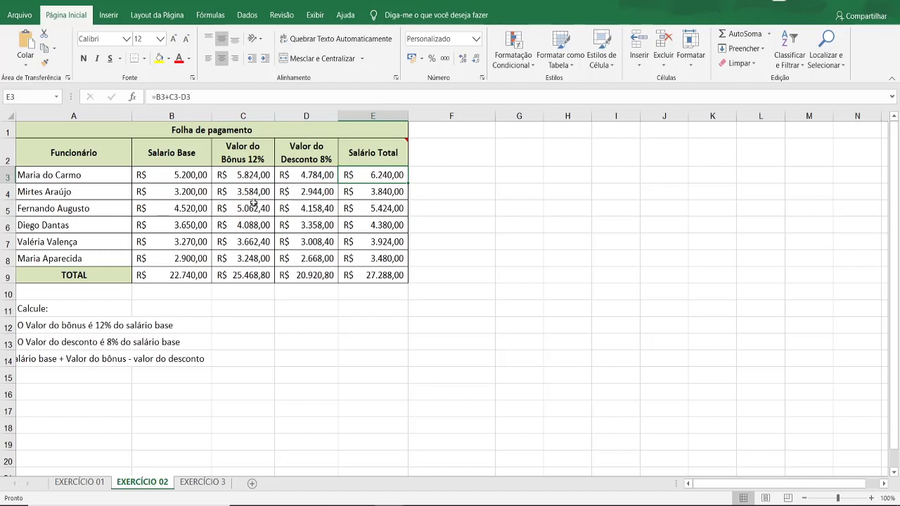
- Clear the bonus values in C3:C9, including the column total
click(180, 179)
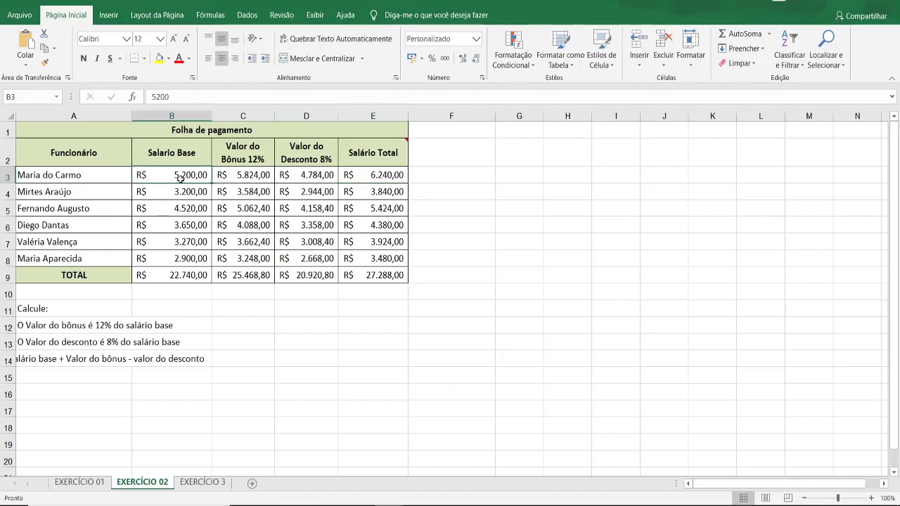
click(235, 175)
key(Delete)
click(250, 195)
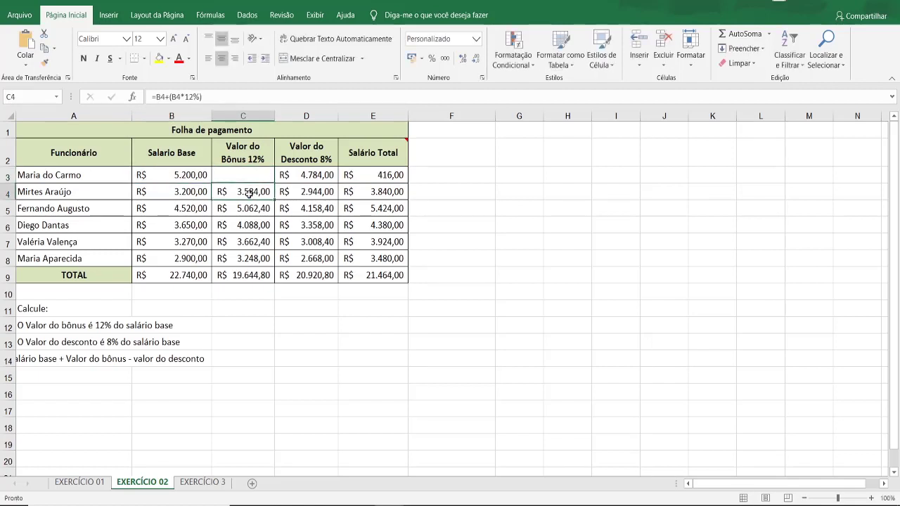
key(Delete)
click(250, 210)
key(Delete)
click(251, 228)
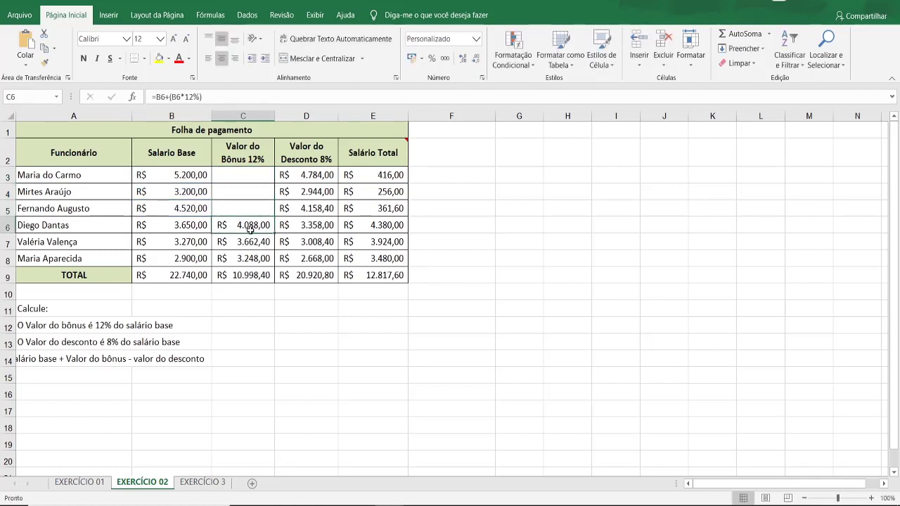
key(Delete)
click(250, 244)
key(Delete)
click(251, 261)
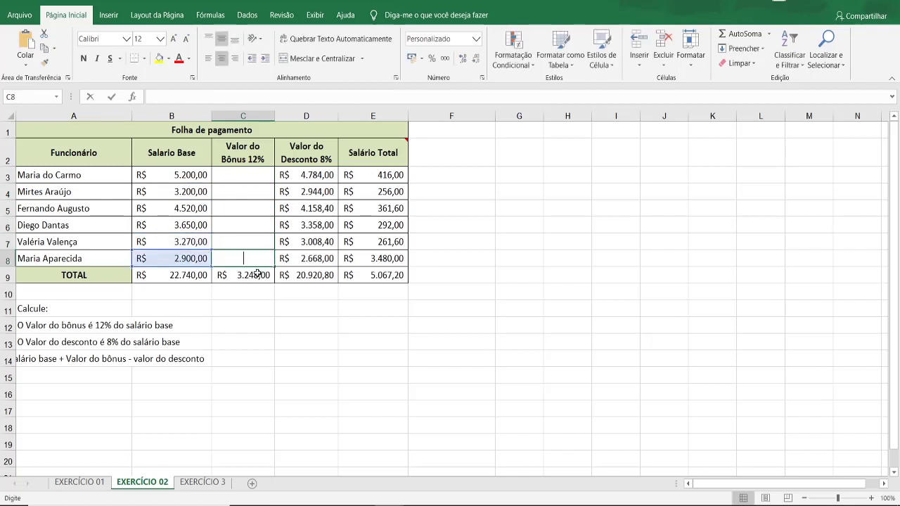
key(Delete)
click(259, 279)
drag(259, 280, 243, 176)
key(Delete)
- Empty the discount formulas in D3:D9 so Salário Total matches the base salary (22.740,00)
click(310, 180)
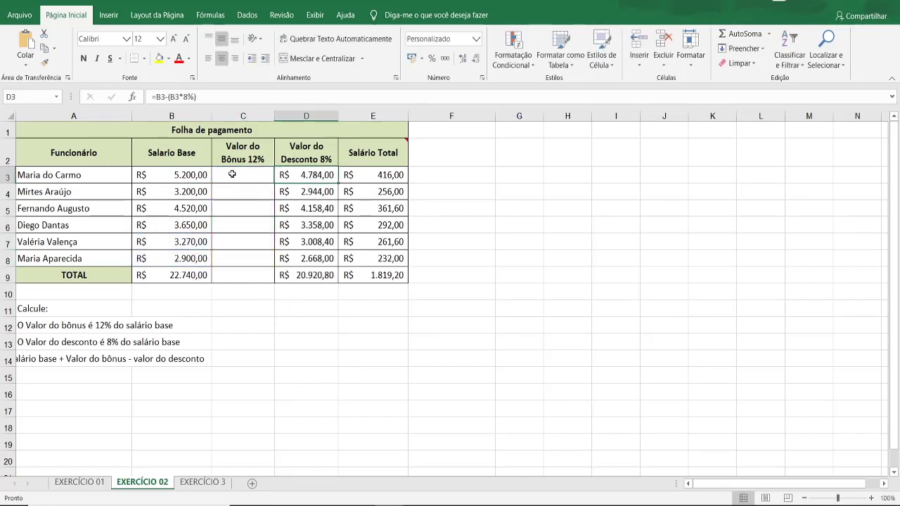
double_click(324, 181)
key(BackSpace)
double_click(320, 196)
key(BackSpace)
double_click(317, 211)
key(BackSpace)
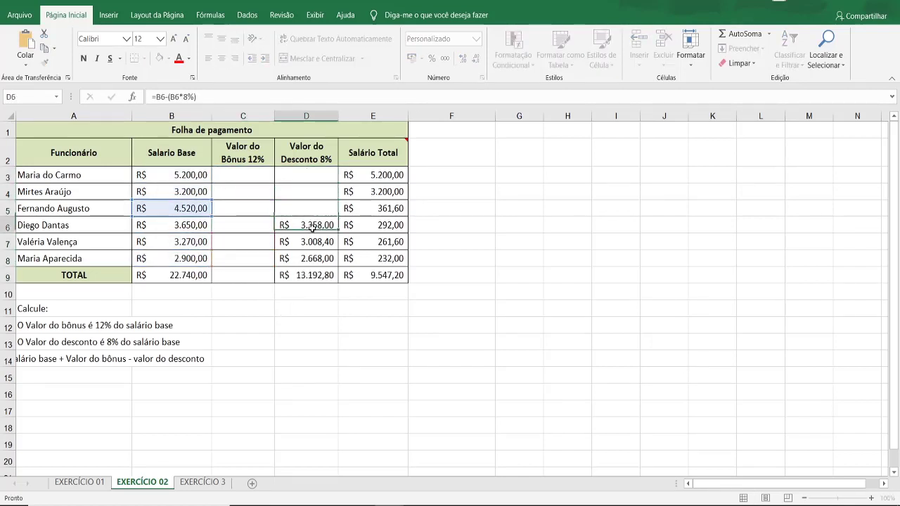
double_click(313, 228)
key(BackSpace)
double_click(309, 242)
double_click(311, 258)
key(BackSpace)
double_click(311, 275)
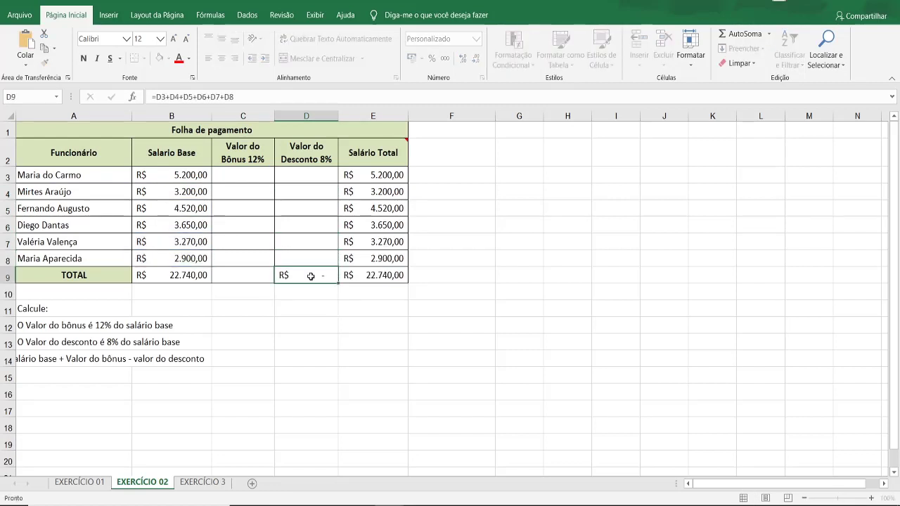
key(BackSpace)
click(324, 313)
click(396, 174)
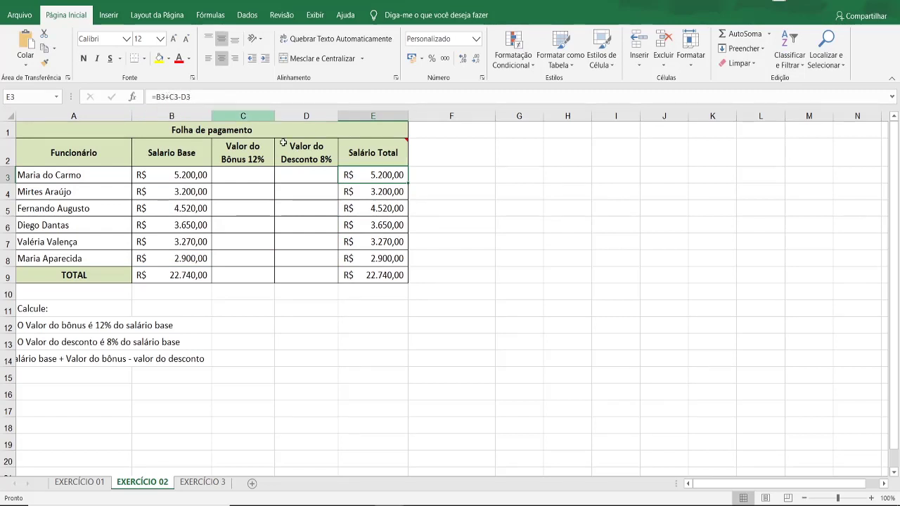
click(246, 173)
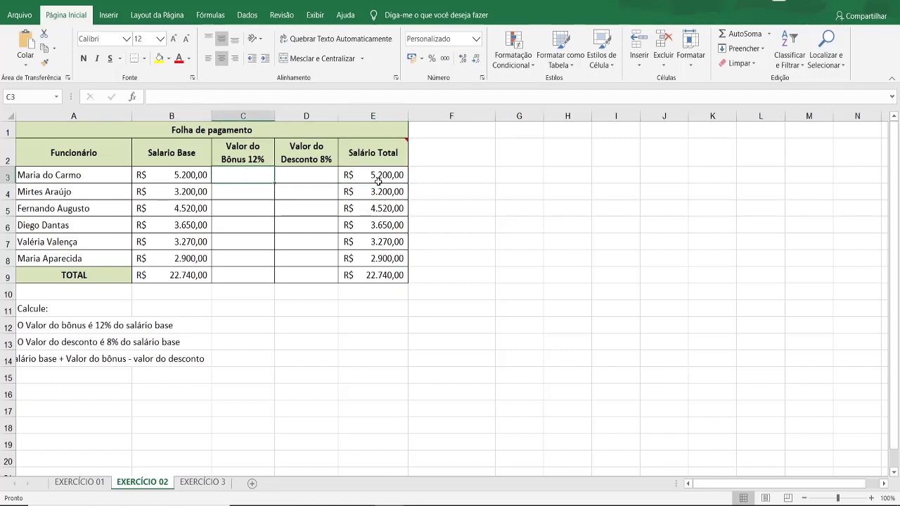
- Enter =B3+(B3*12%) in C3 and fill it down to C9, showing 5.824,00 to 25.468,80
mouse_move(370, 146)
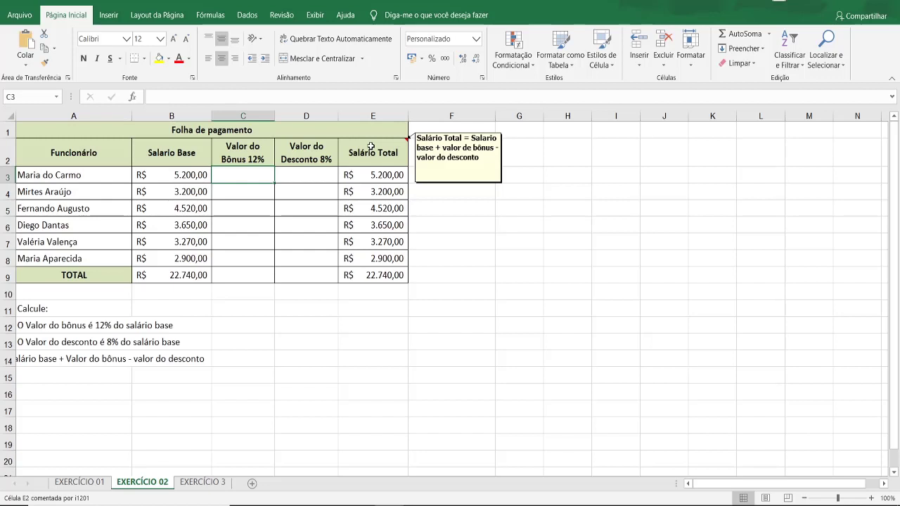
text(=)
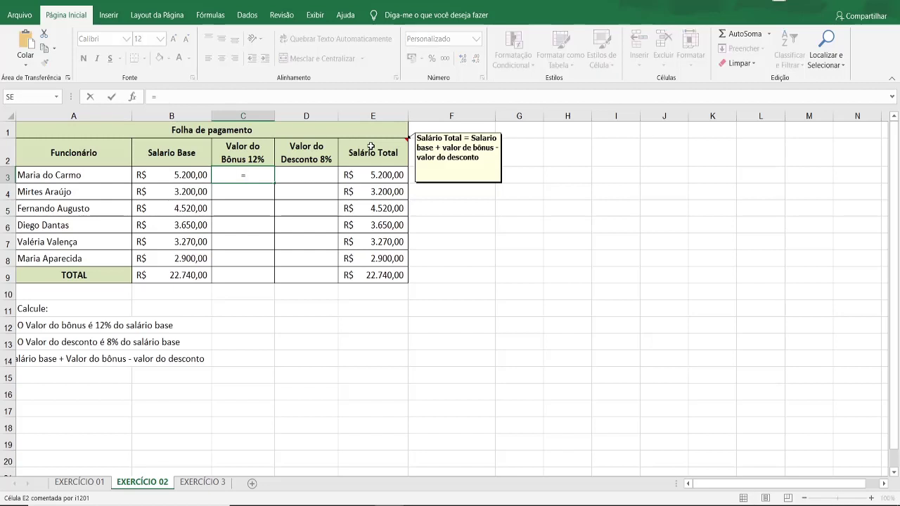
click(172, 176)
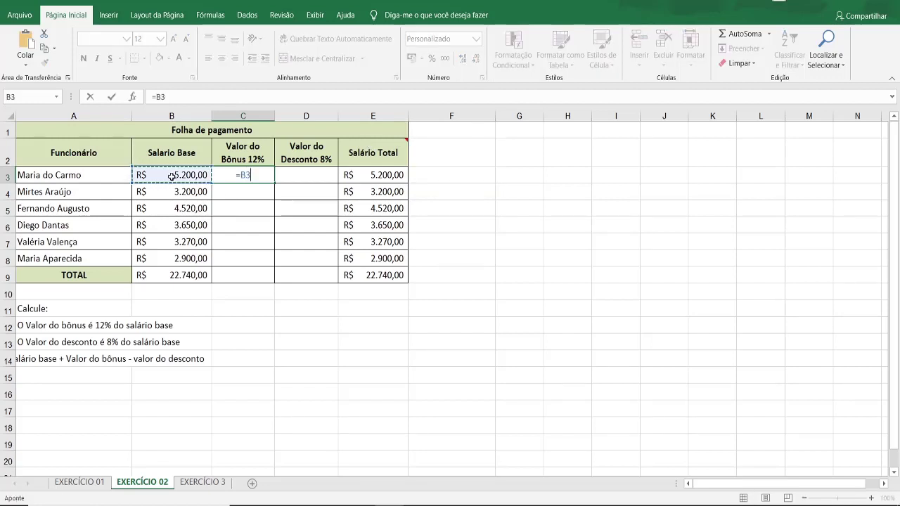
text(+)
text(()
click(171, 176)
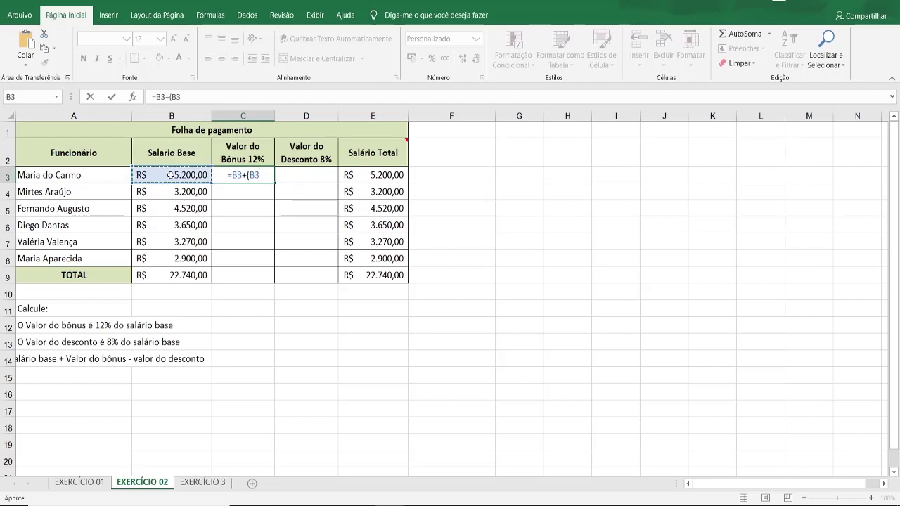
text(*)
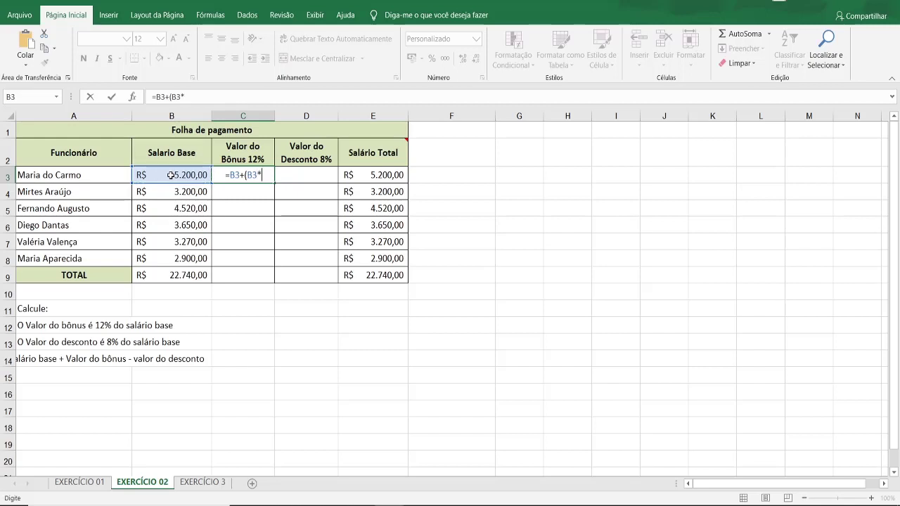
text(12%)
text())
key(Return)
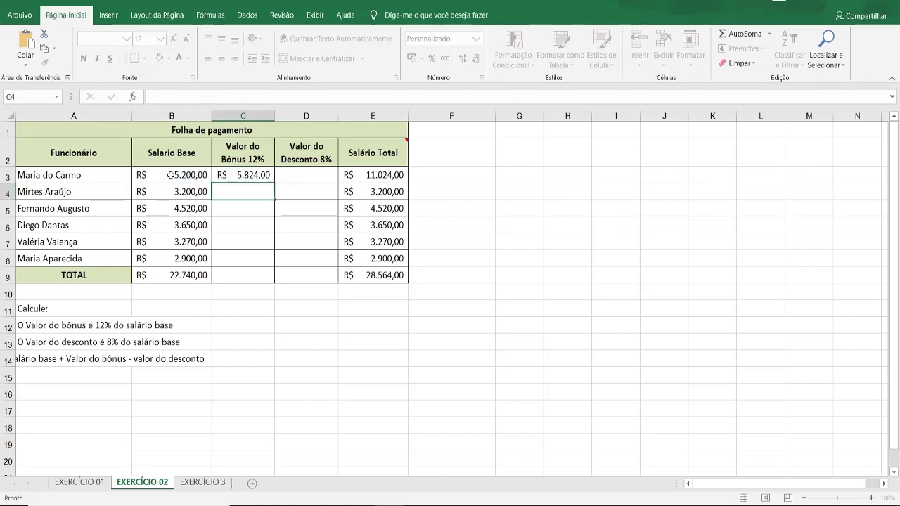
click(249, 175)
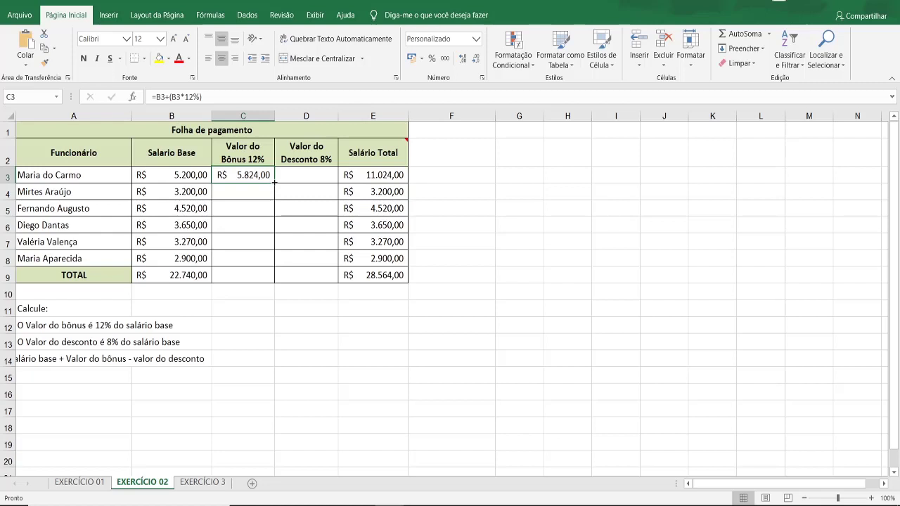
drag(274, 182, 272, 185)
double_click(272, 186)
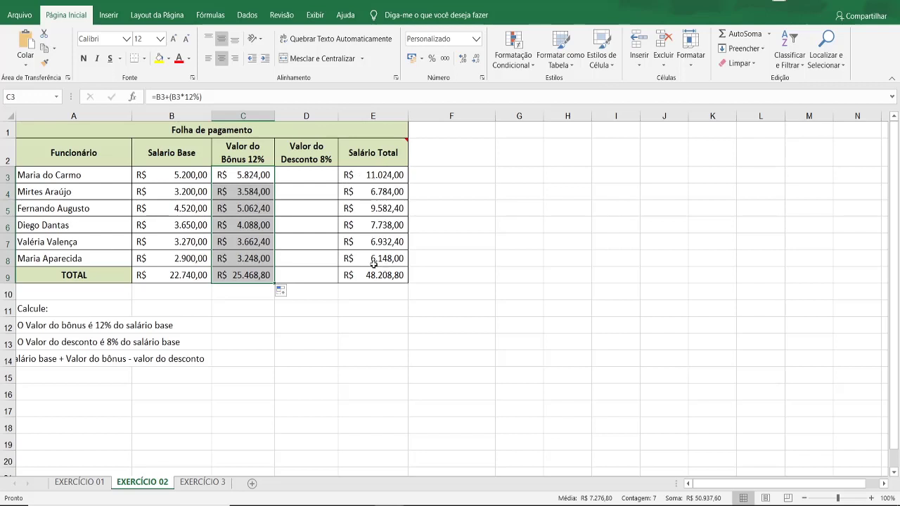
- Enter =B3-(B3*8%) in D3 and fill it down to D9, showing 4.784,00 to 20.920,80
click(294, 171)
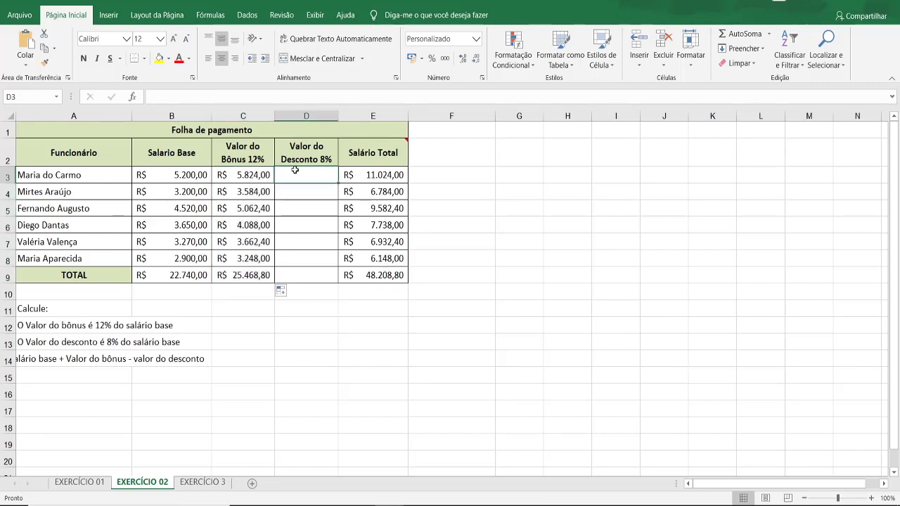
text(=)
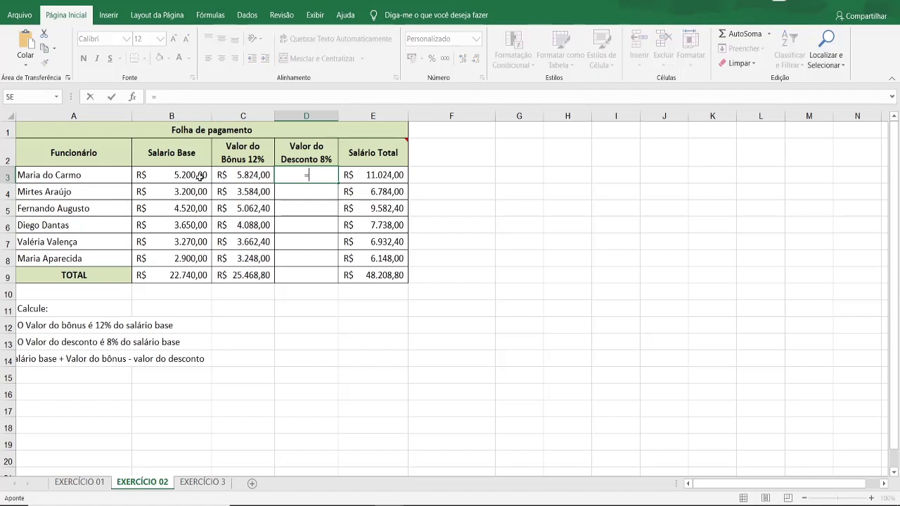
click(200, 175)
text(-)
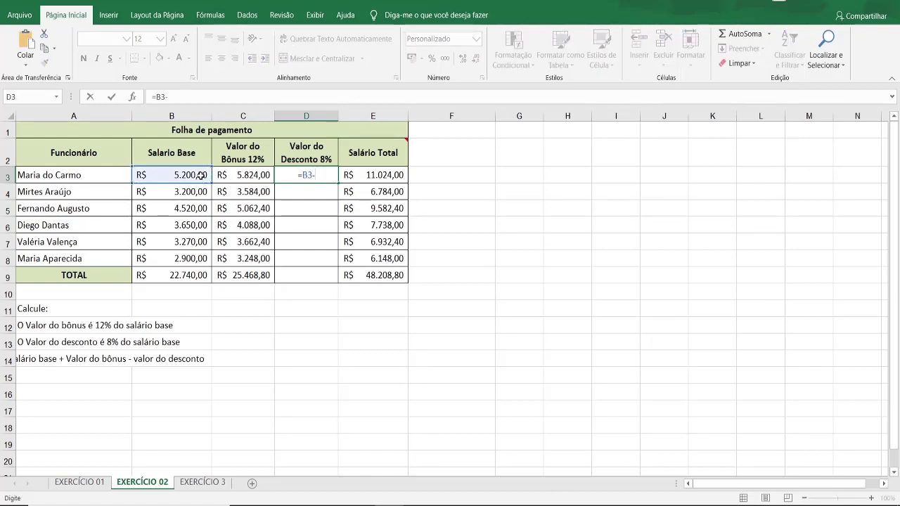
text(()
click(190, 174)
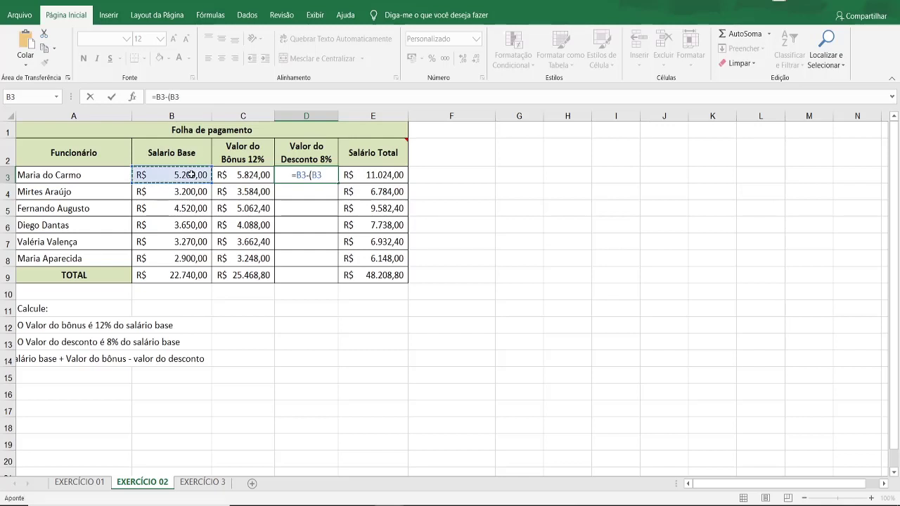
text(*)
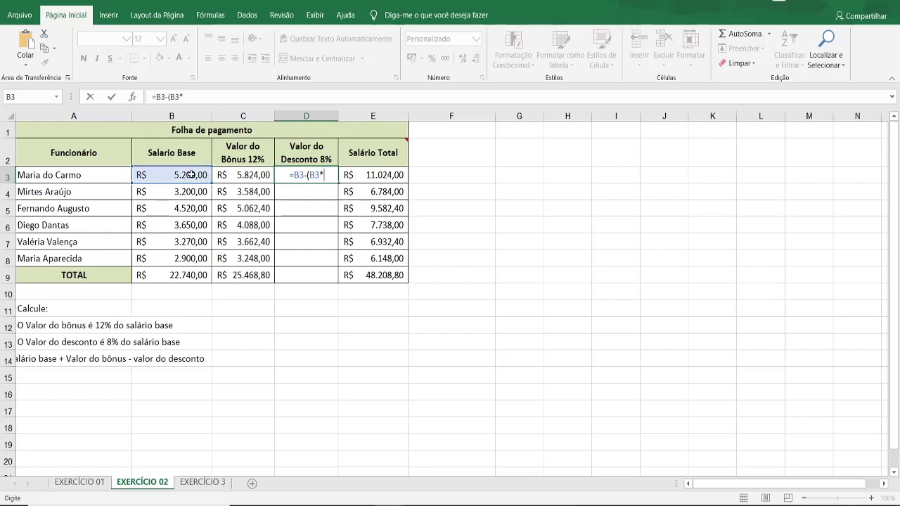
text(8)
text(%))
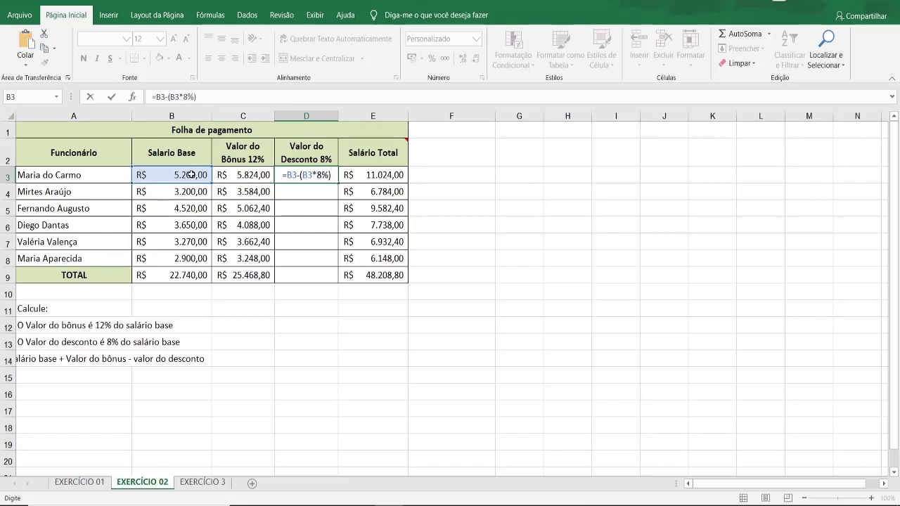
key(Return)
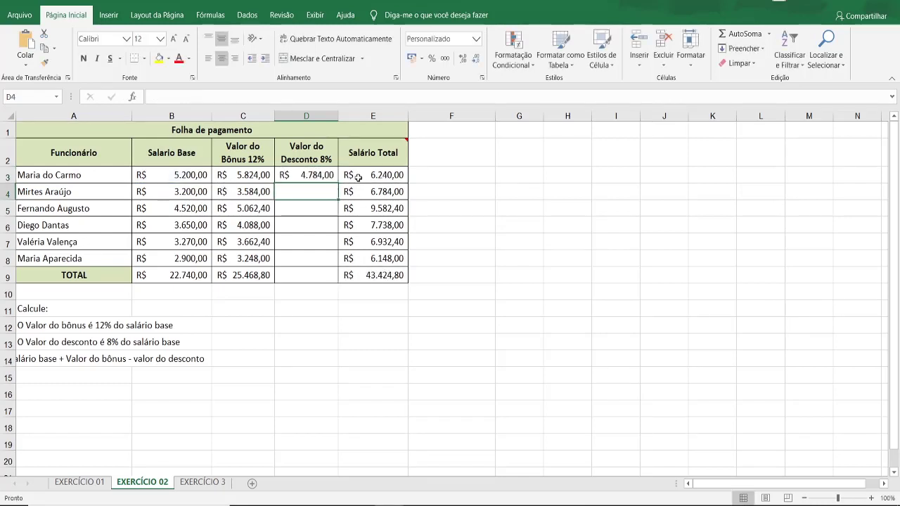
click(357, 176)
click(327, 172)
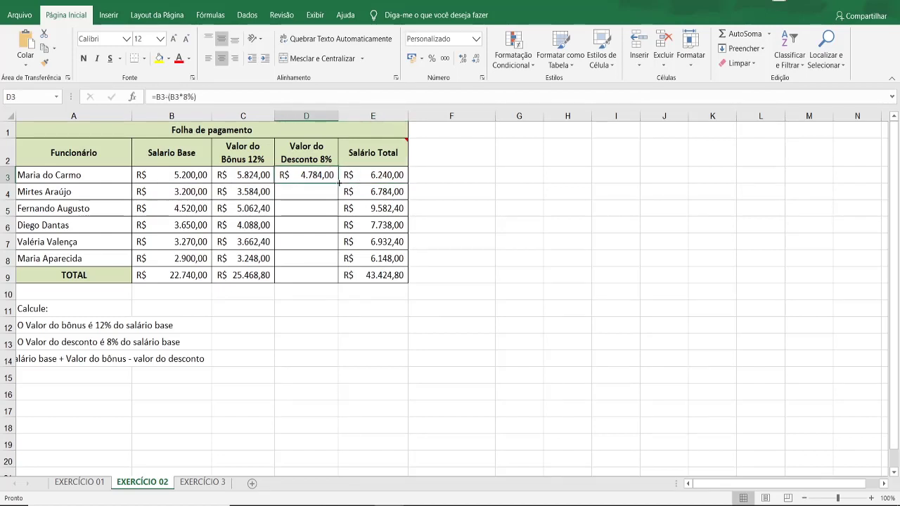
double_click(338, 184)
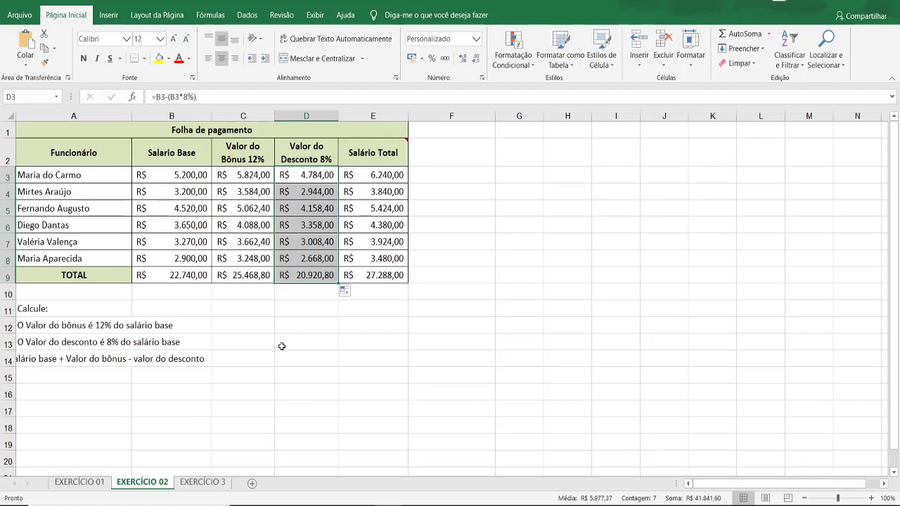
click(278, 343)
click(271, 336)
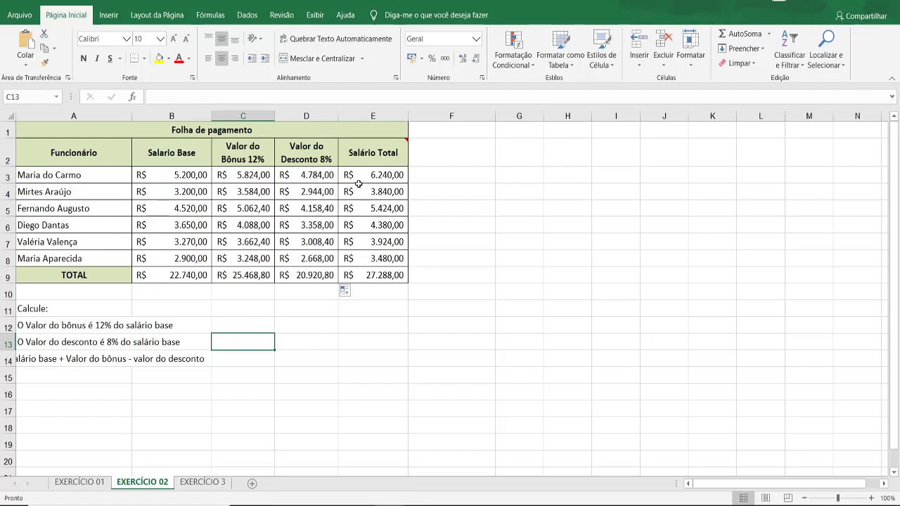
click(199, 484)
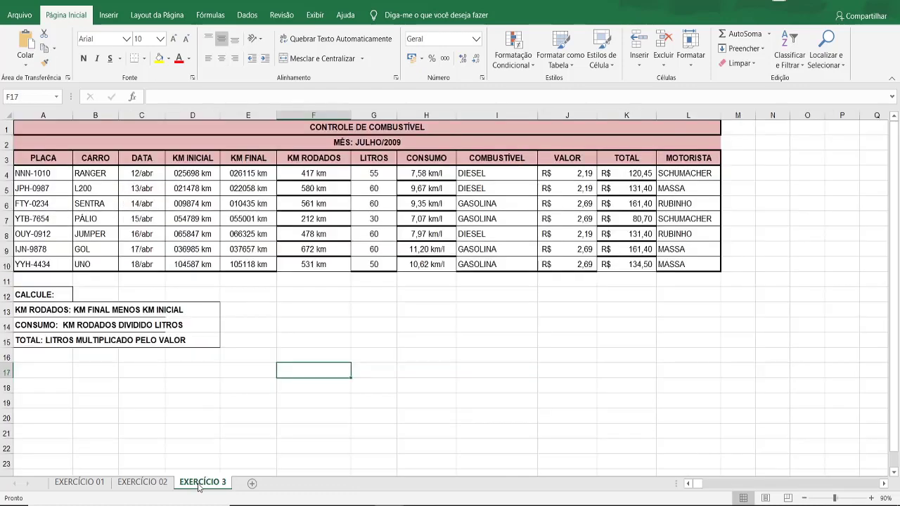
click(283, 338)
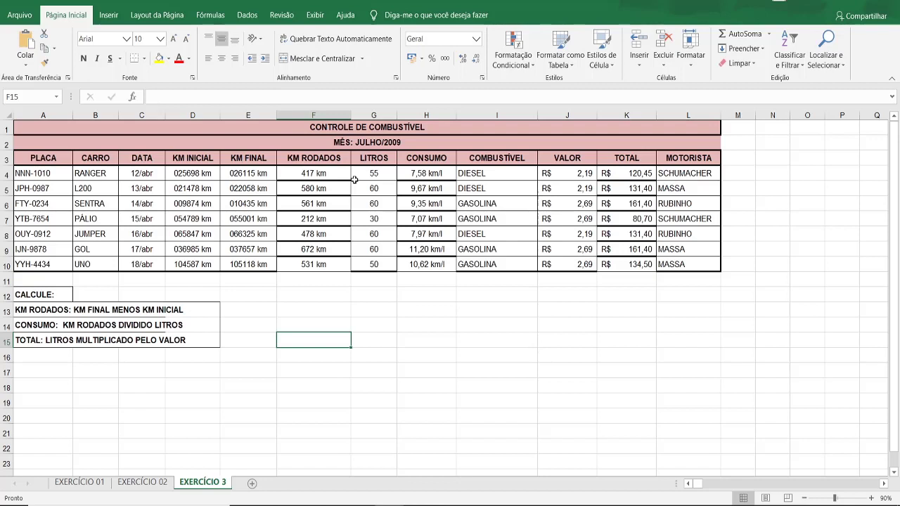
click(33, 171)
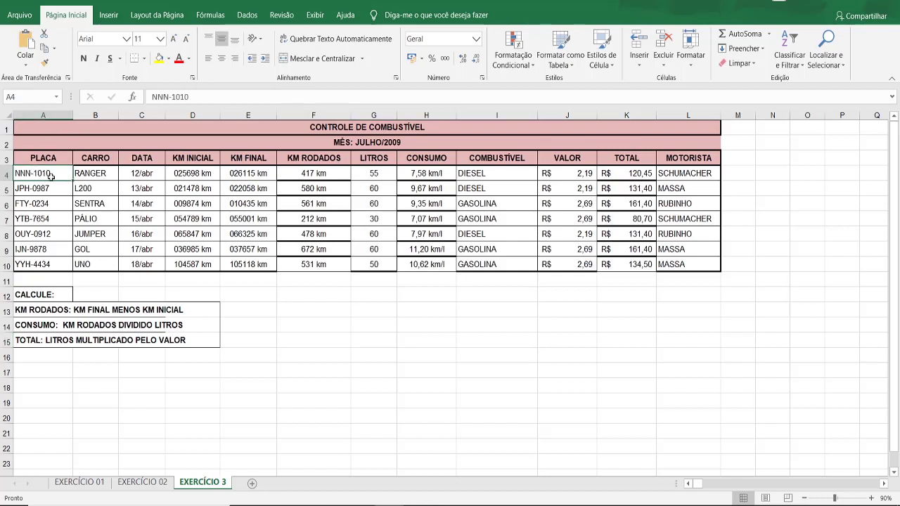
click(144, 172)
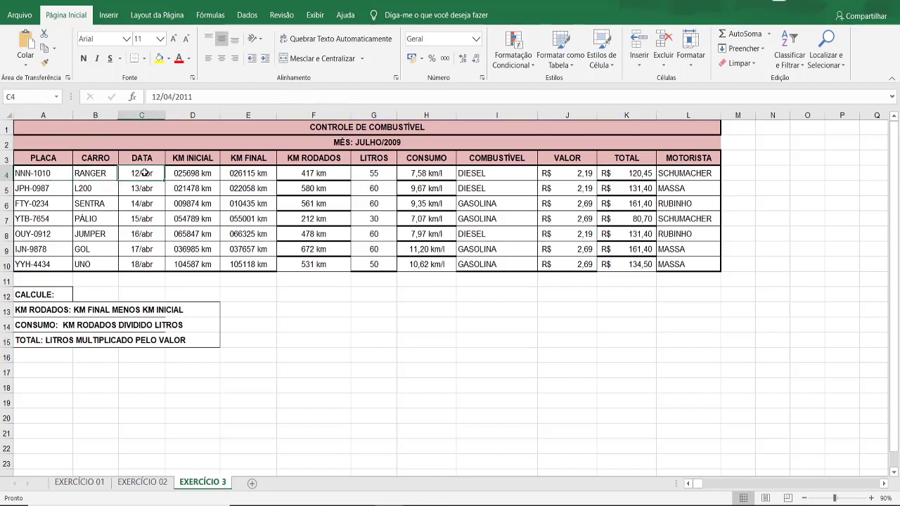
click(196, 174)
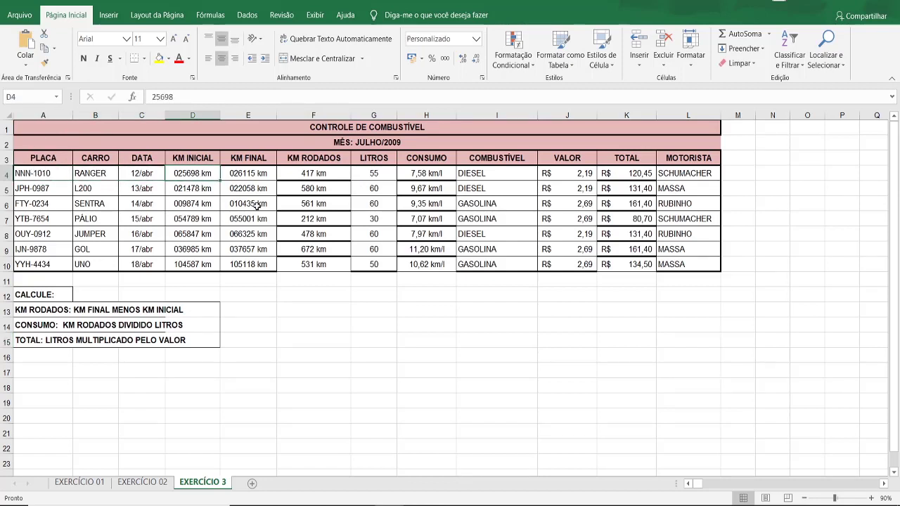
click(260, 174)
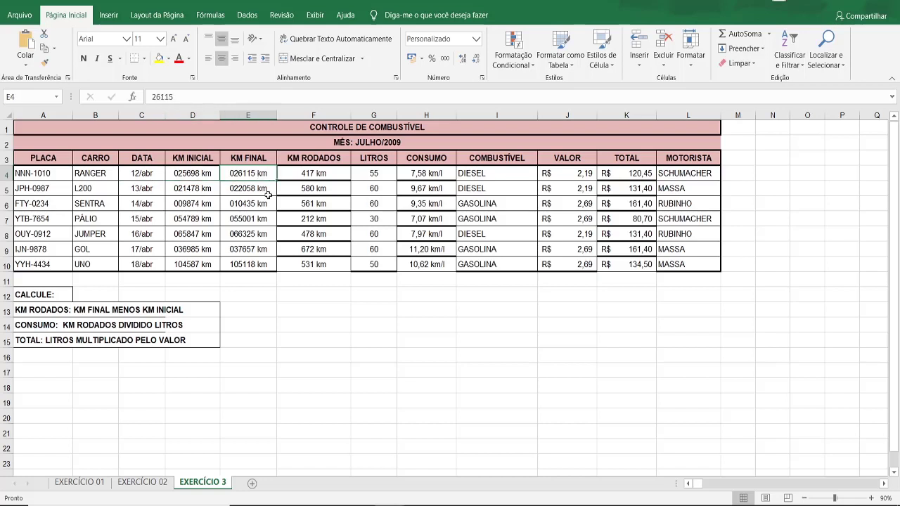
click(313, 173)
click(212, 174)
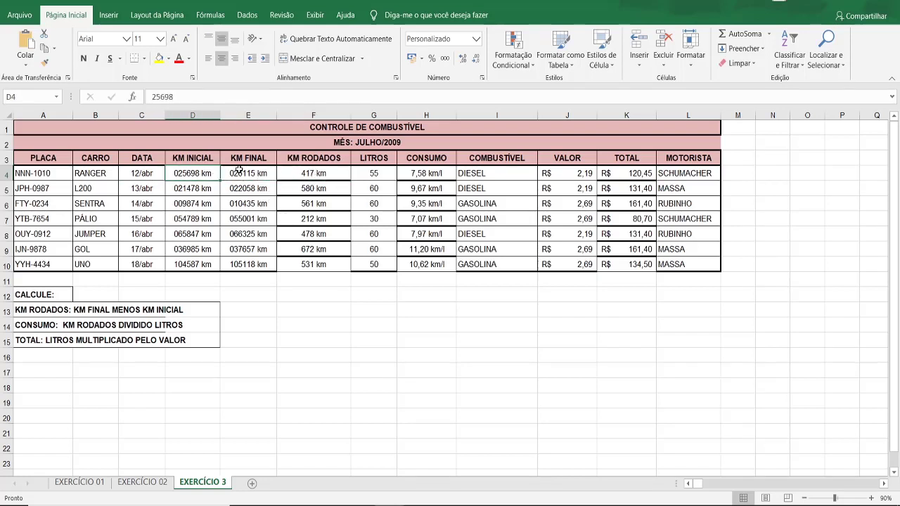
click(239, 171)
click(307, 173)
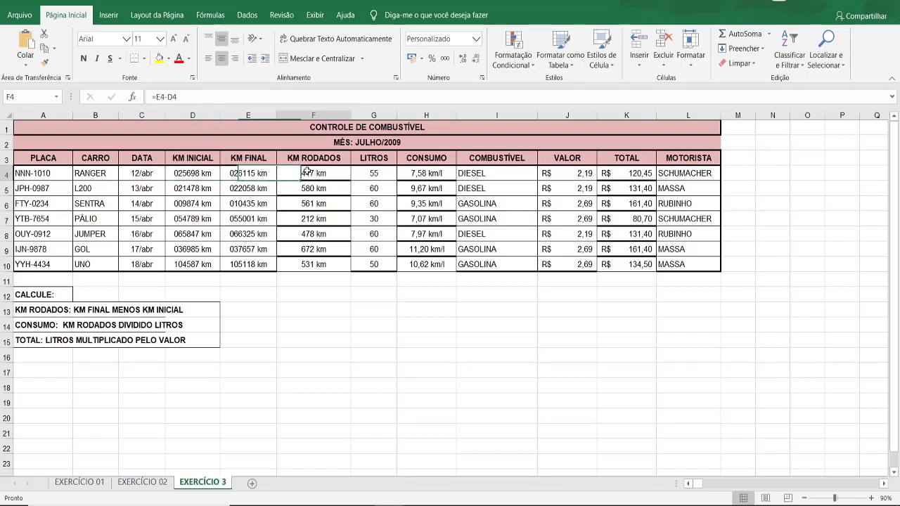
click(377, 176)
click(420, 178)
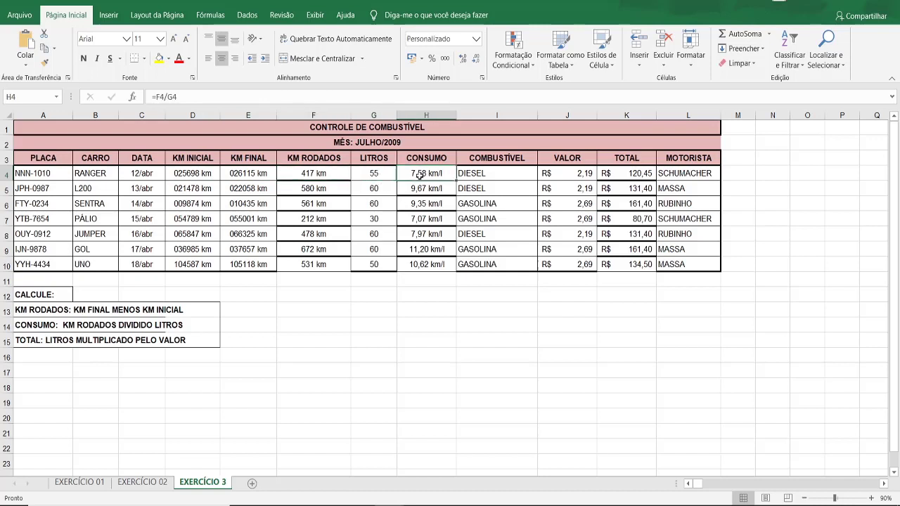
click(492, 177)
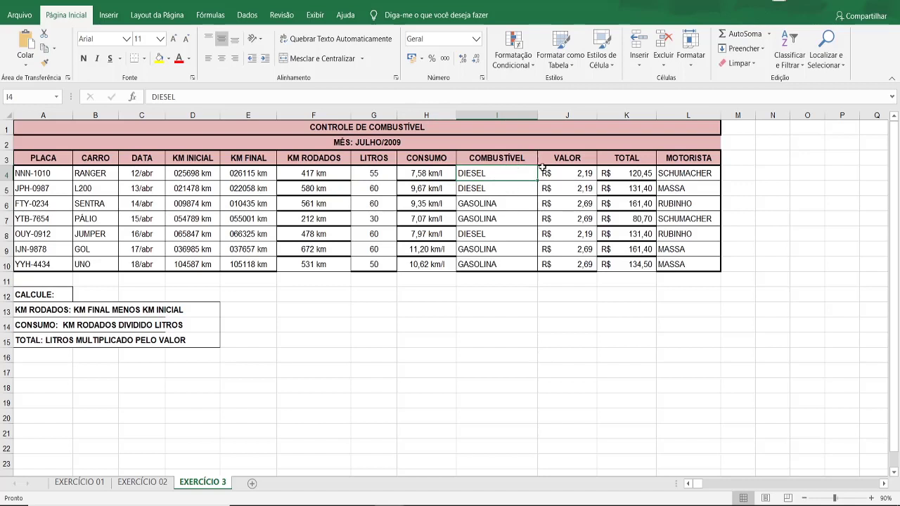
click(570, 179)
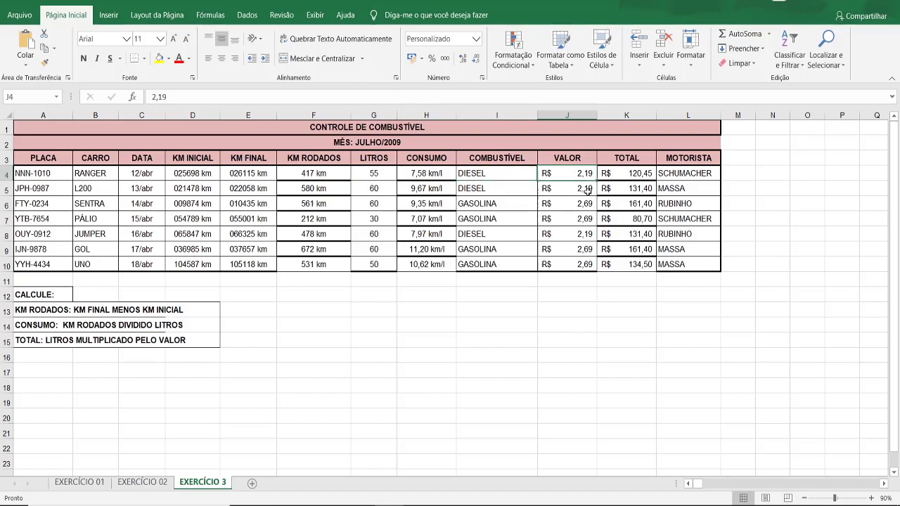
click(625, 175)
click(694, 174)
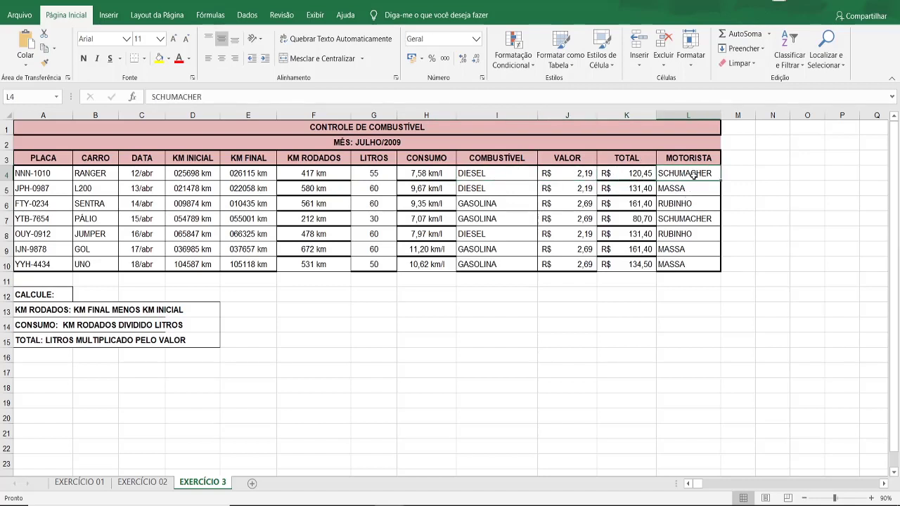
click(504, 387)
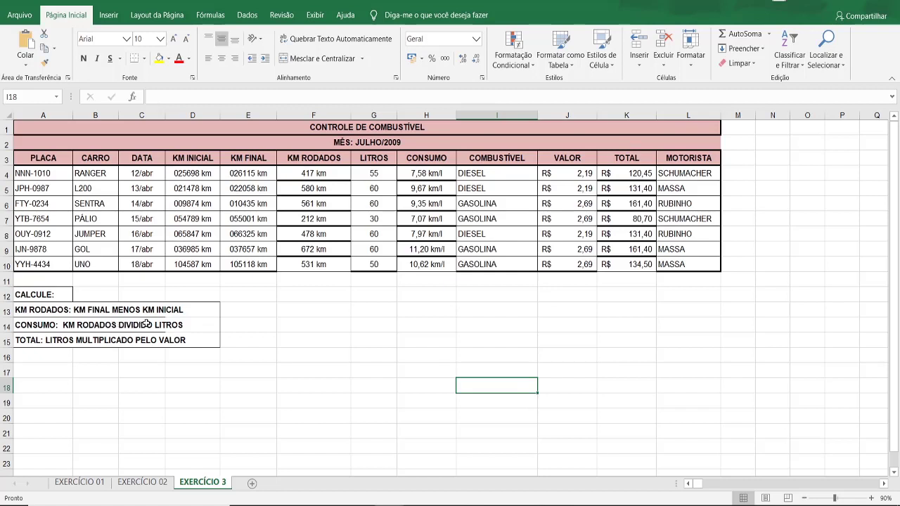
click(336, 175)
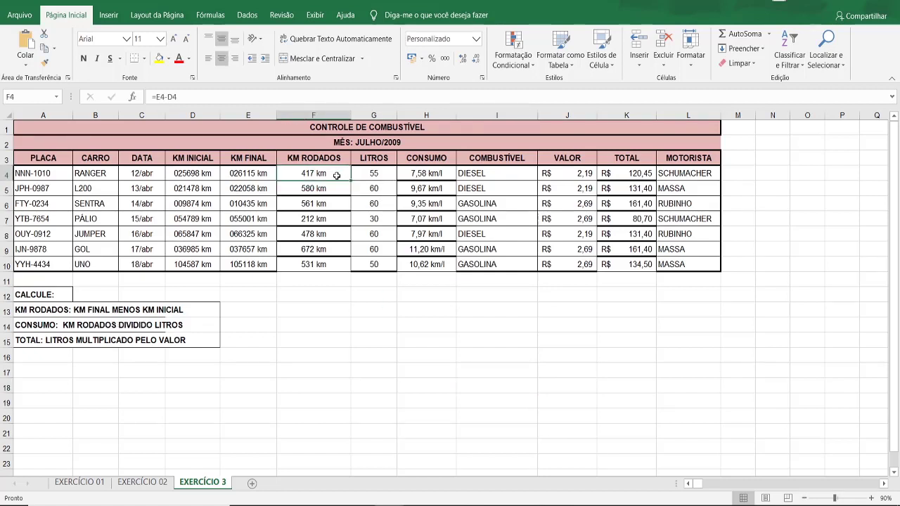
click(193, 177)
click(238, 177)
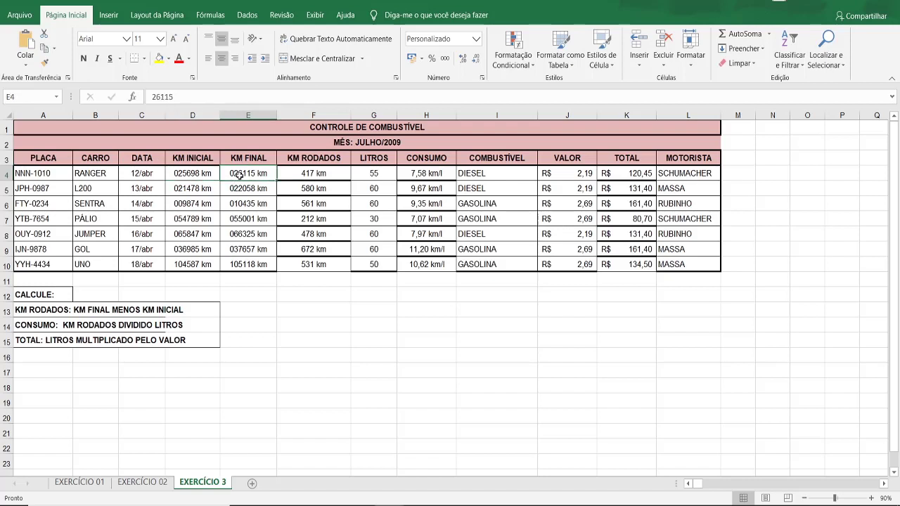
click(308, 178)
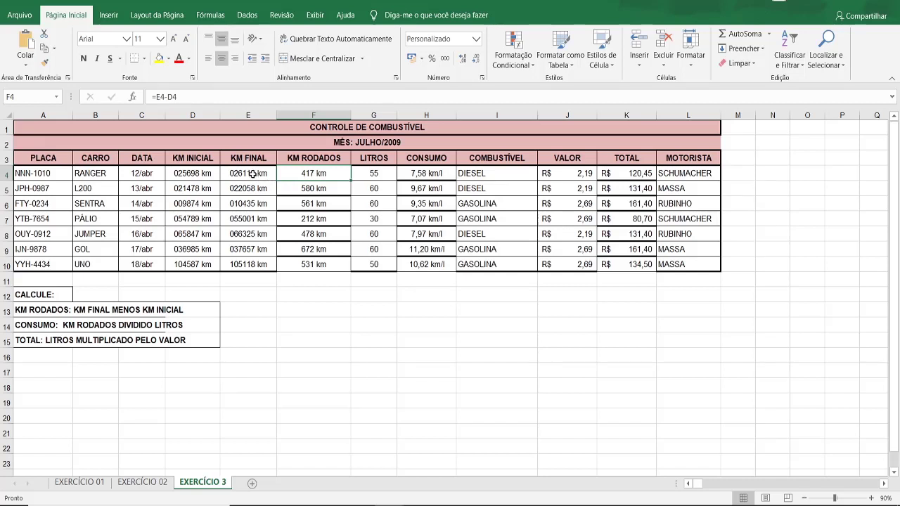
click(373, 172)
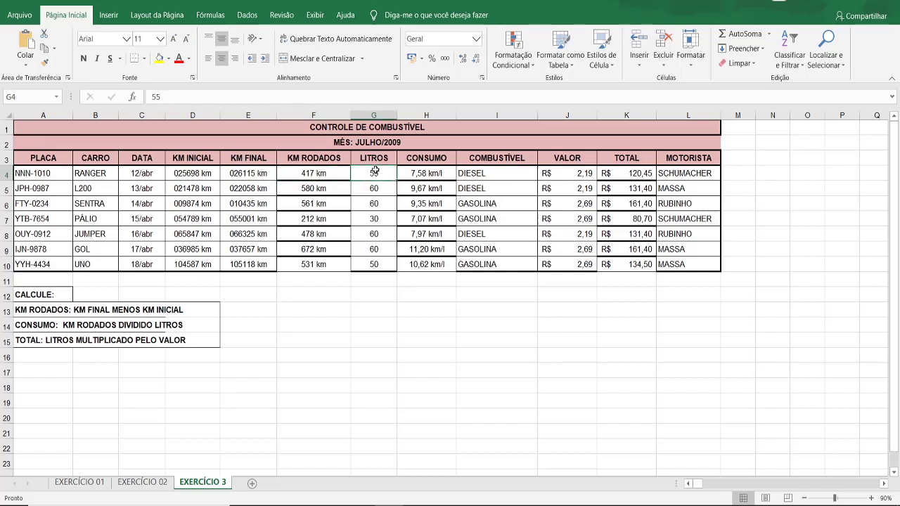
click(427, 176)
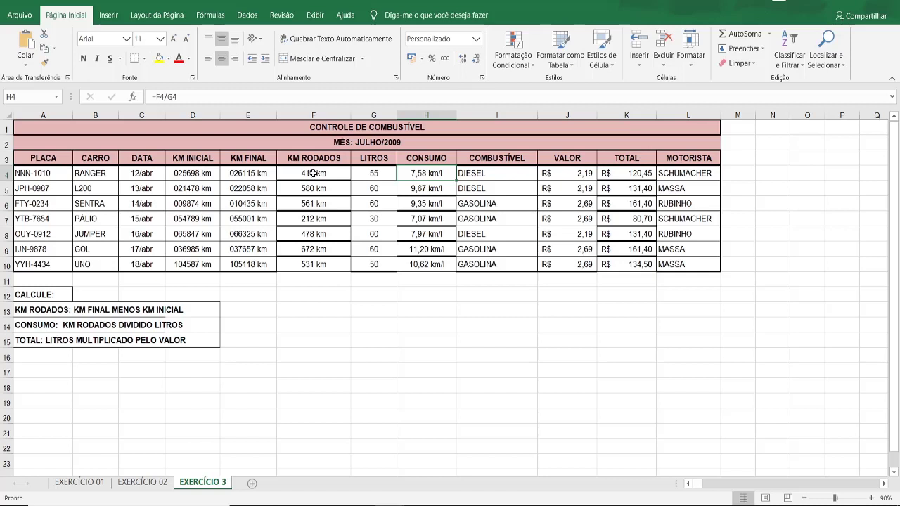
click(372, 177)
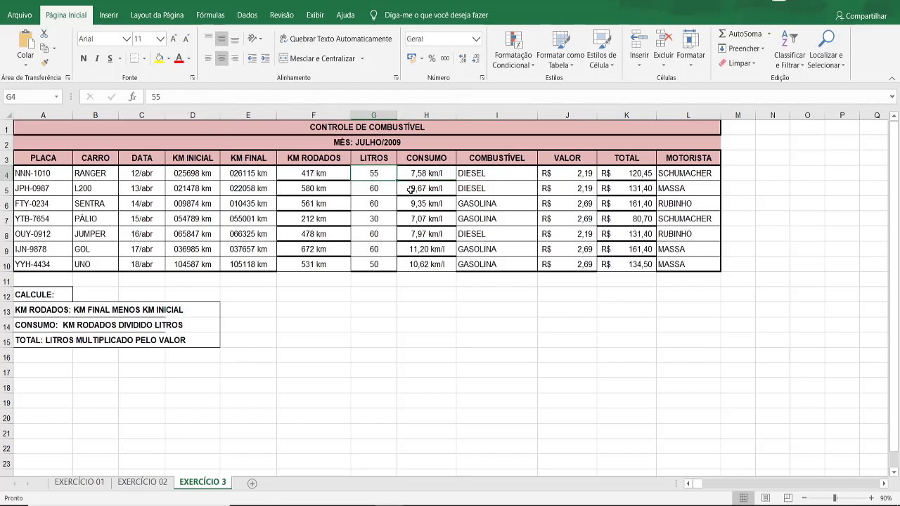
click(410, 189)
click(428, 206)
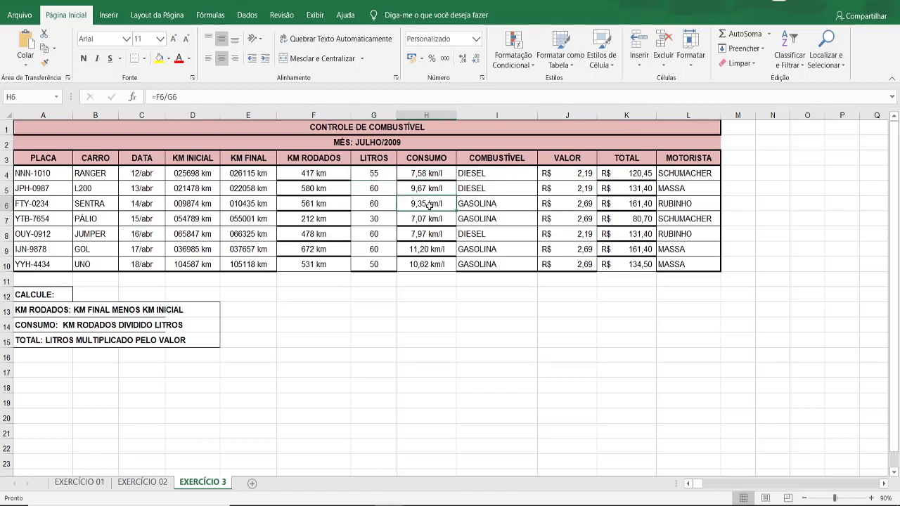
click(427, 219)
click(427, 234)
click(427, 249)
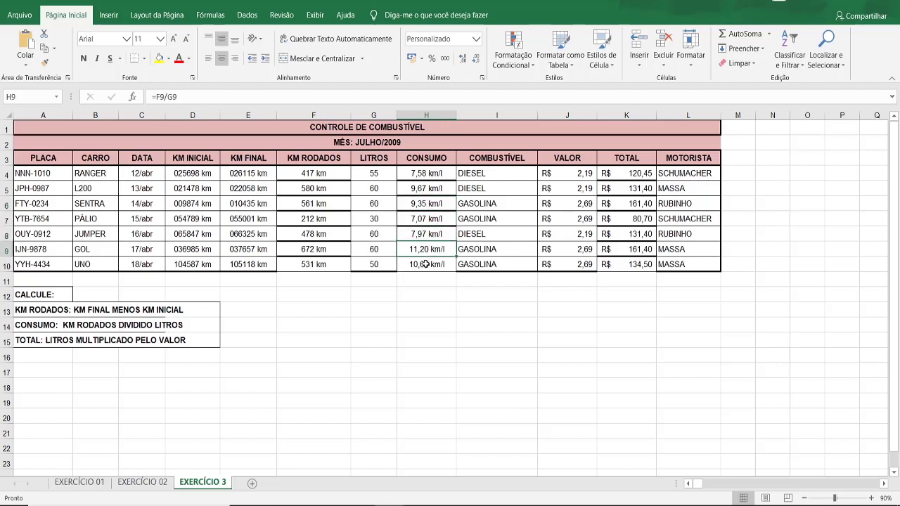
click(425, 264)
click(426, 249)
click(427, 234)
click(428, 218)
click(432, 202)
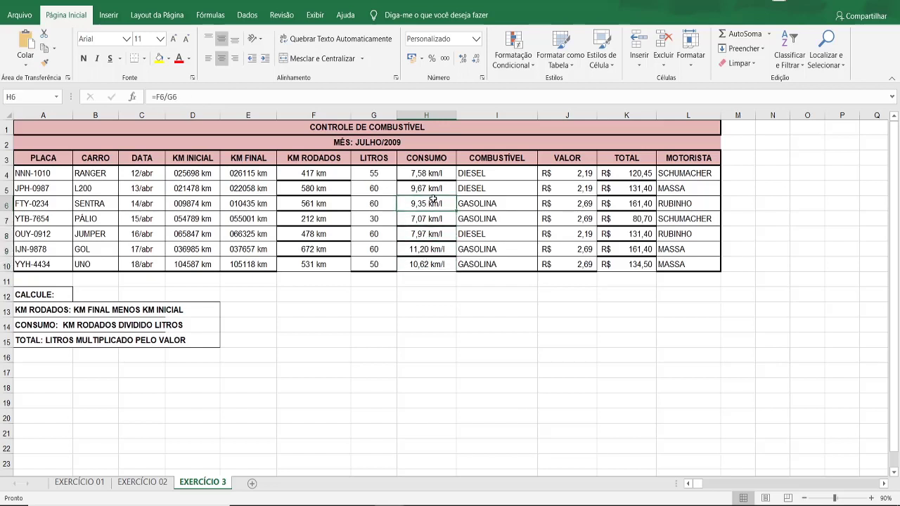
click(427, 173)
click(427, 189)
click(427, 203)
click(427, 218)
click(427, 234)
click(426, 248)
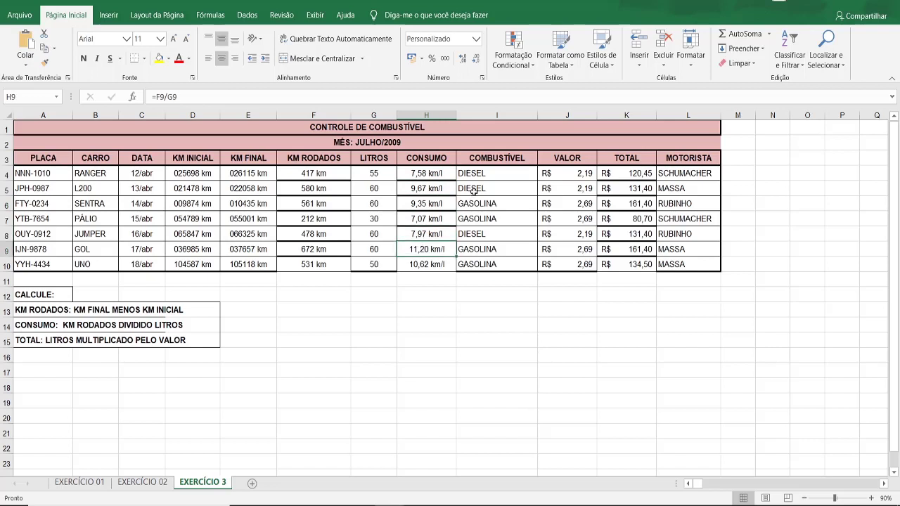
click(485, 172)
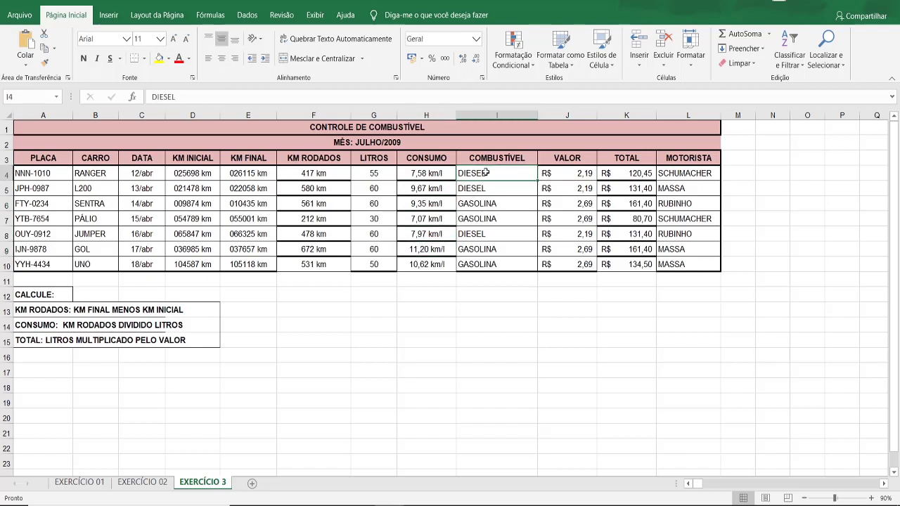
click(570, 171)
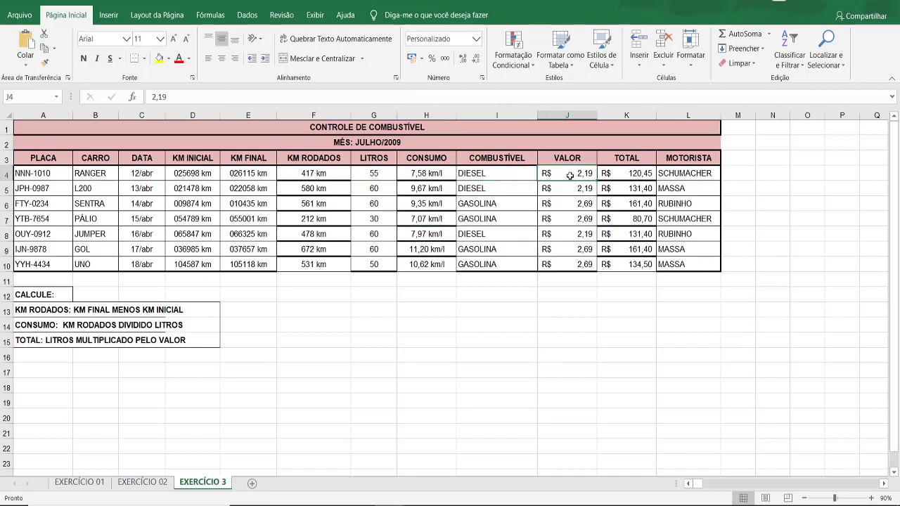
click(623, 175)
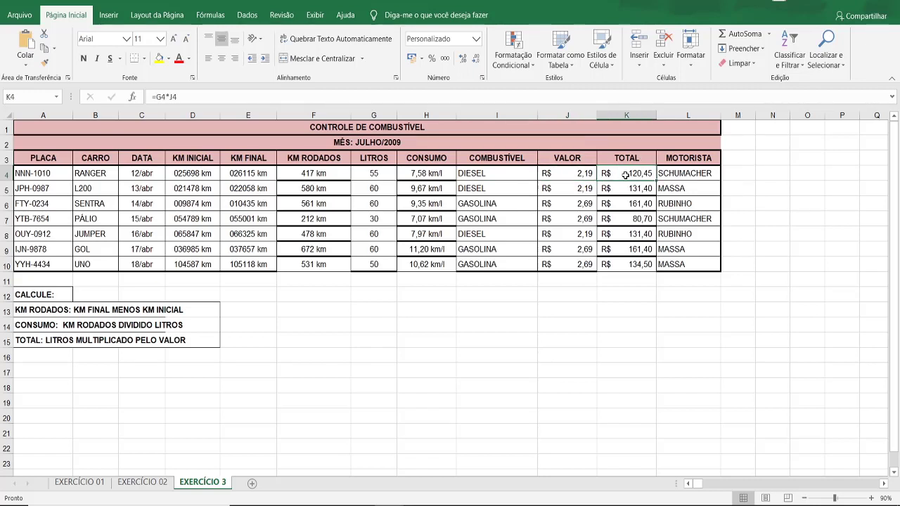
click(380, 172)
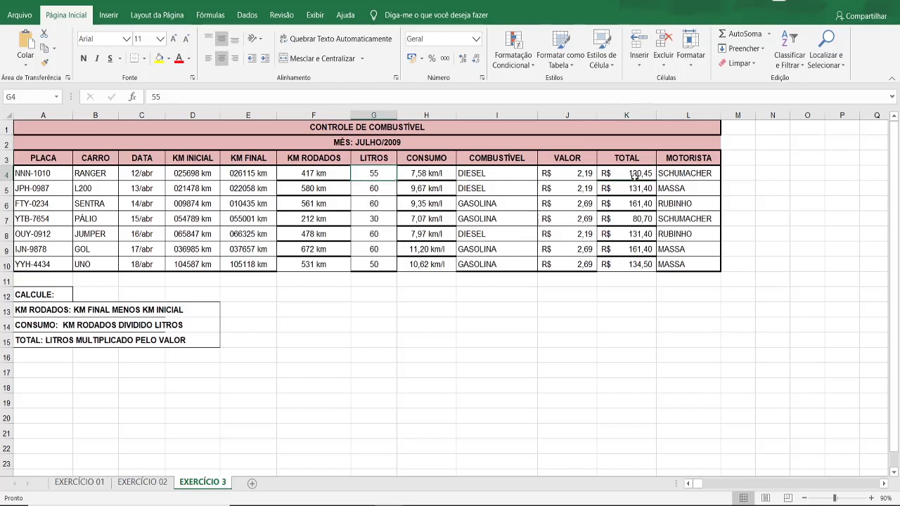
click(599, 180)
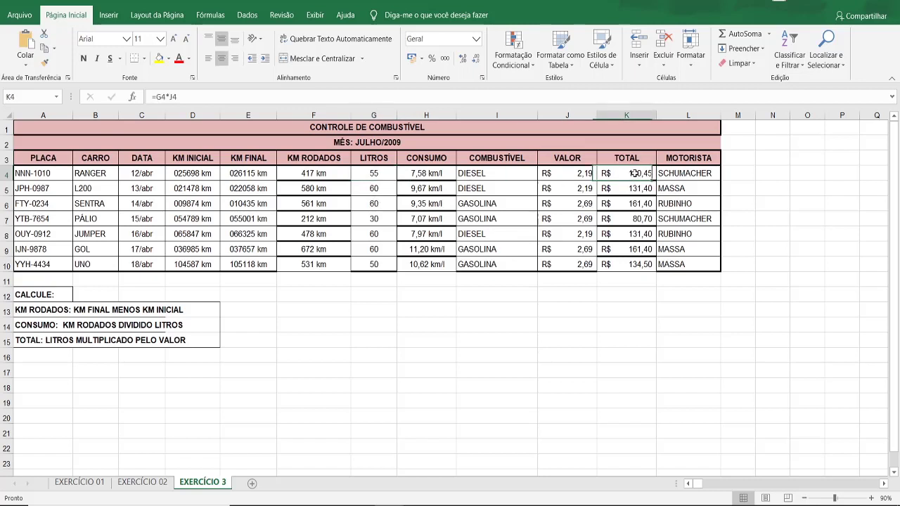
click(571, 176)
click(636, 176)
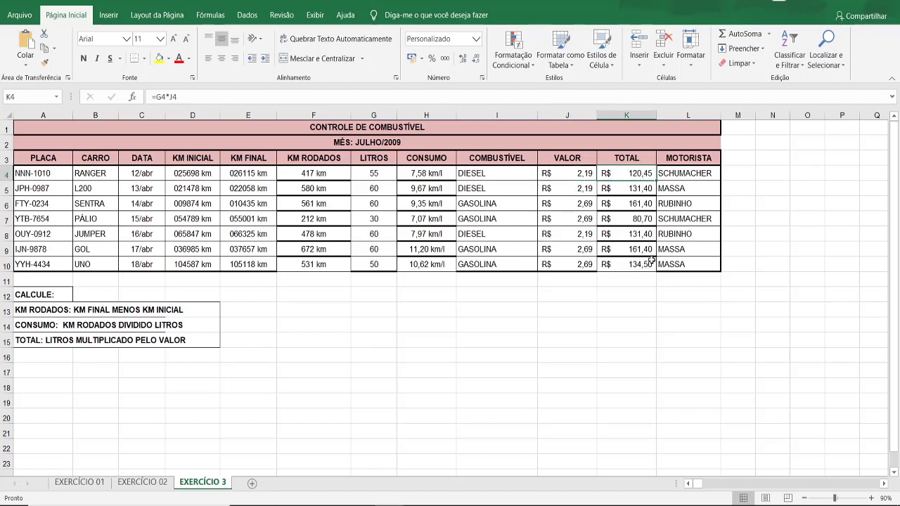
- Switch to the other open workbook, atividade 2_formulas basicas, via its taskbar preview
mouse_move(390, 504)
click(449, 457)
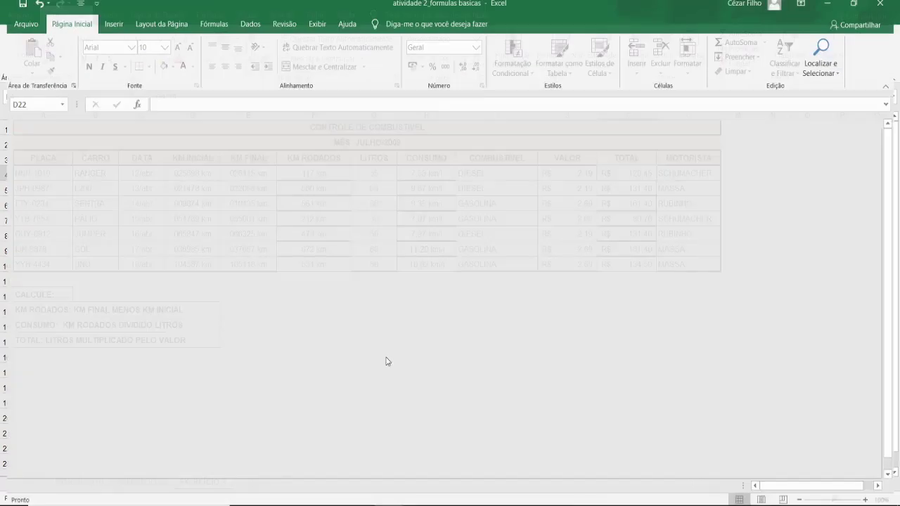
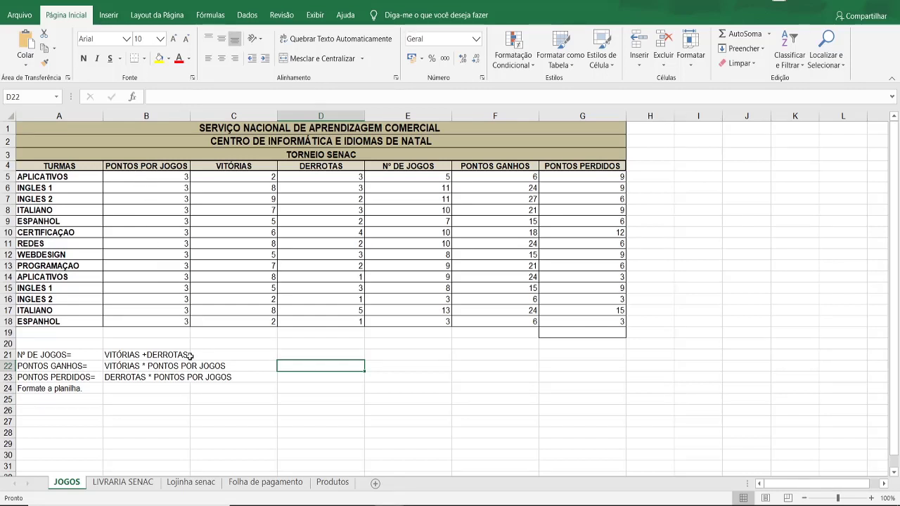
- Inspect E5's games-total formula and the row 5 VITÓRIAS and DERROTAS values
click(387, 179)
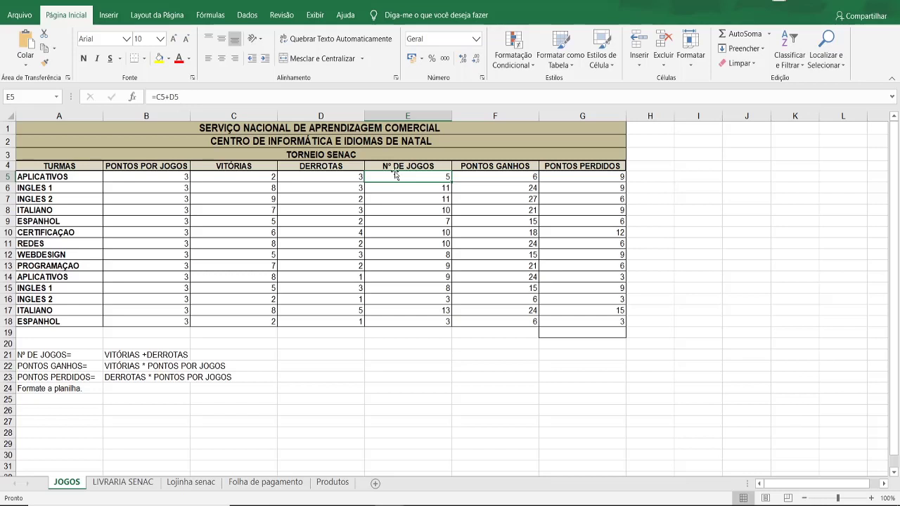
click(254, 168)
click(269, 180)
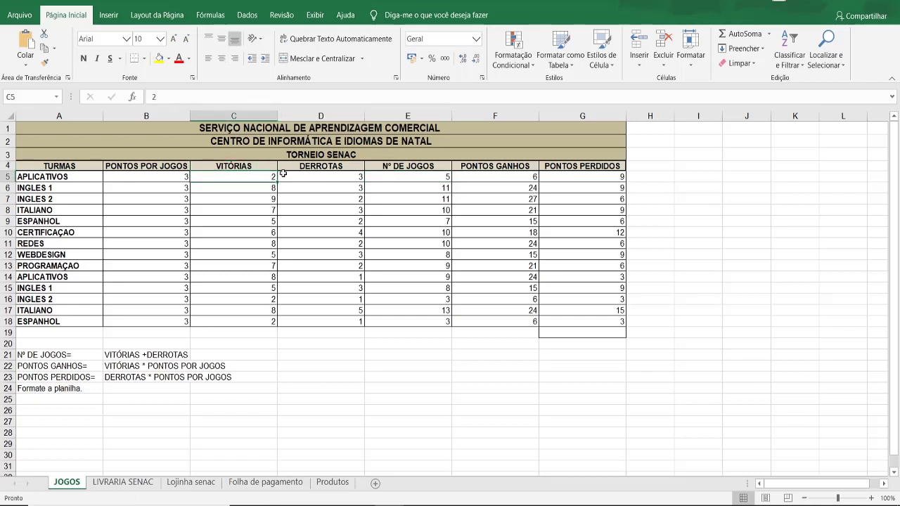
click(327, 176)
click(387, 180)
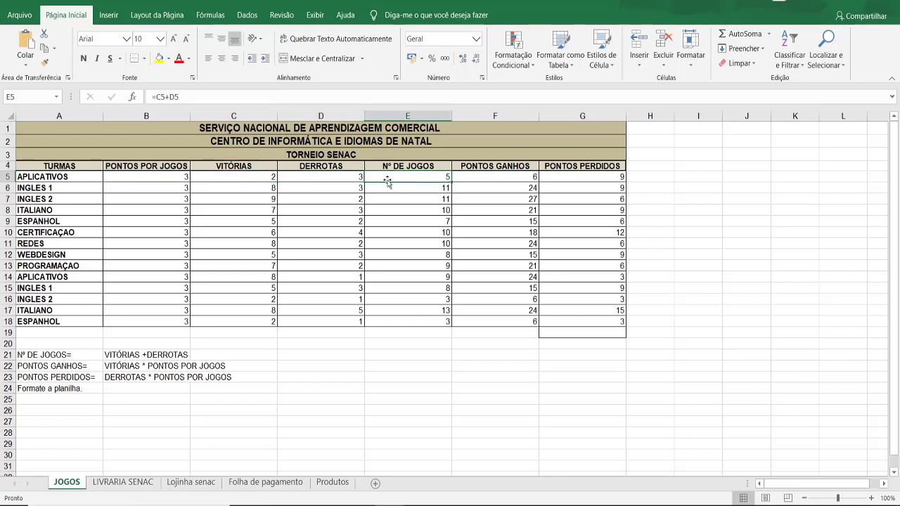
- Clear the old Nº DE JOGOS values from E5 down to E18
key(BackSpace)
key(Return)
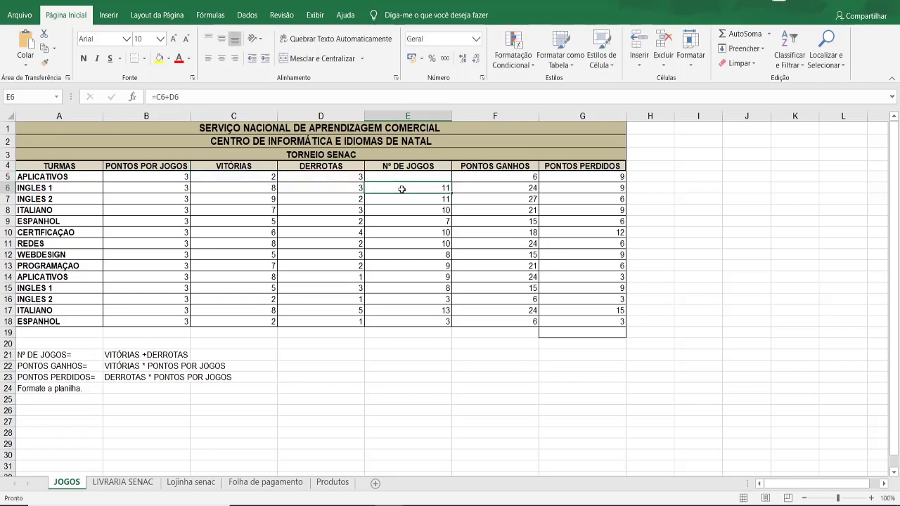
key(BackSpace)
key(Return)
key(BackSpace)
key(Return)
key(BackSpace)
key(Return)
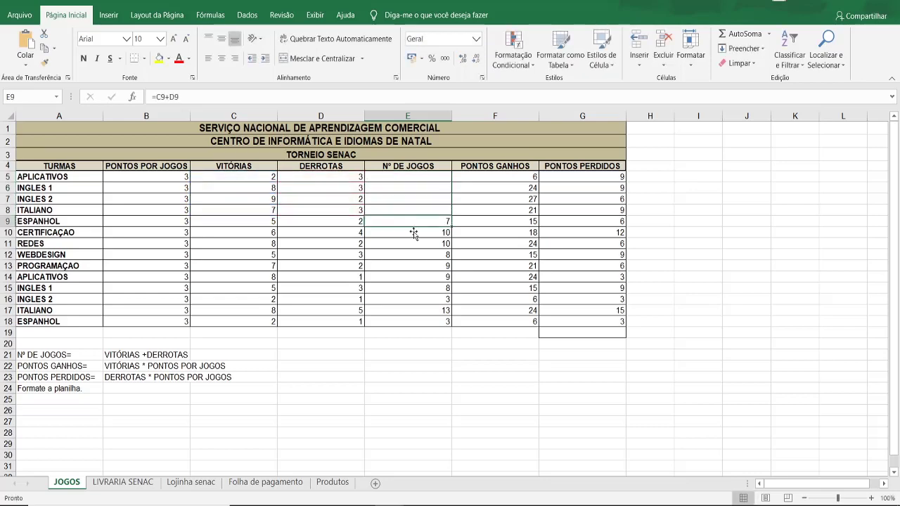
key(BackSpace)
key(Return)
key(BackSpace)
key(Return)
key(BackSpace)
key(Return)
key(BackSpace)
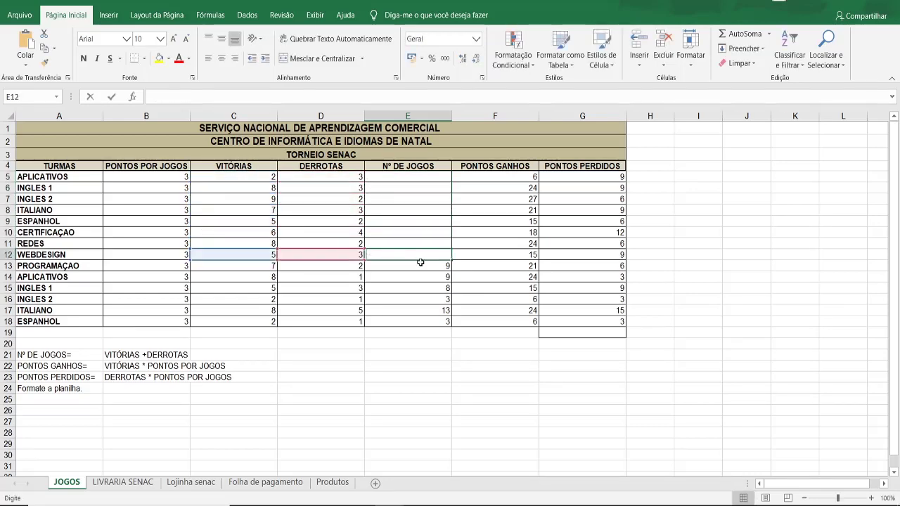
key(Return)
key(BackSpace)
key(Return)
double_click(425, 277)
key(BackSpace)
key(Return)
key(BackSpace)
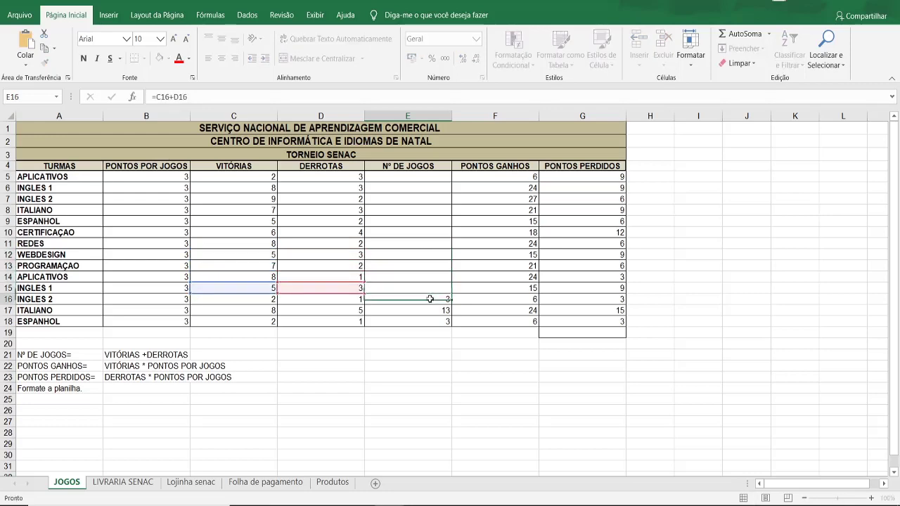
key(Return)
key(BackSpace)
key(Return)
key(BackSpace)
key(Return)
key(BackSpace)
key(Return)
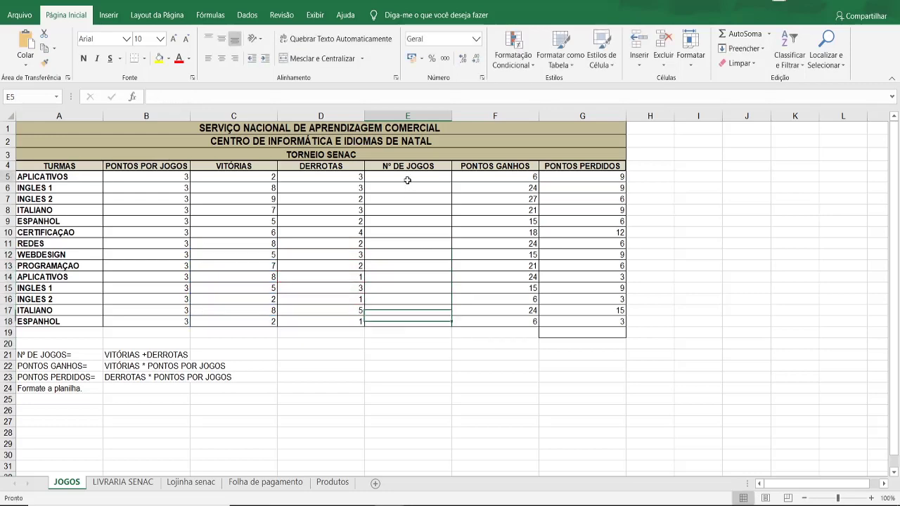
- Enter =C5+D5 in E5 and fill it down to E18
click(407, 179)
text(=)
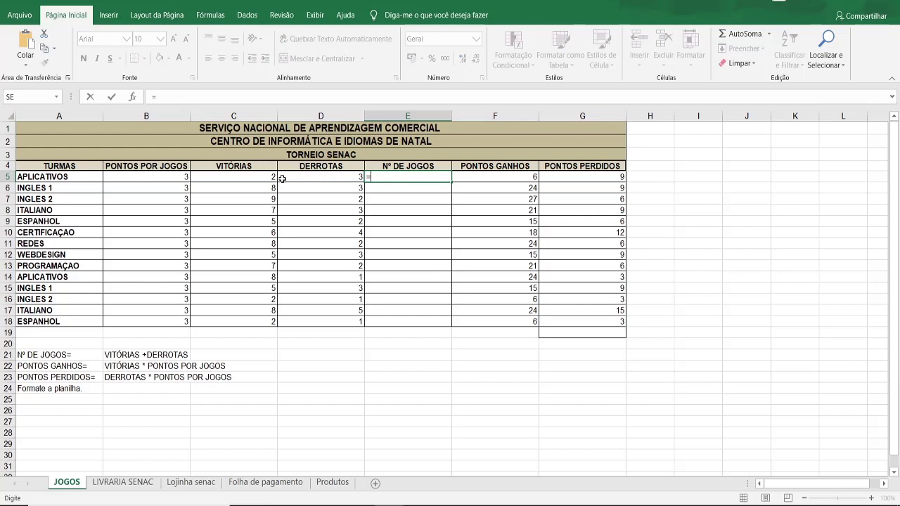
click(265, 180)
text(+)
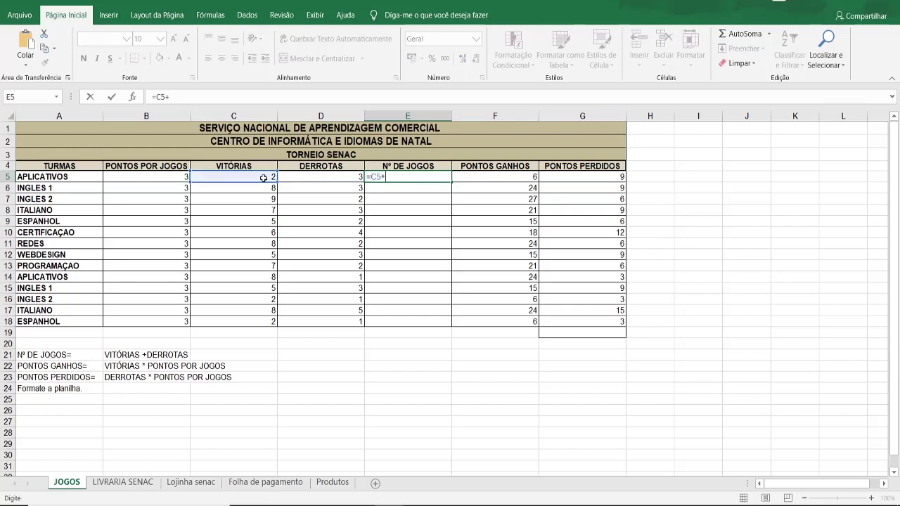
click(291, 179)
key(Return)
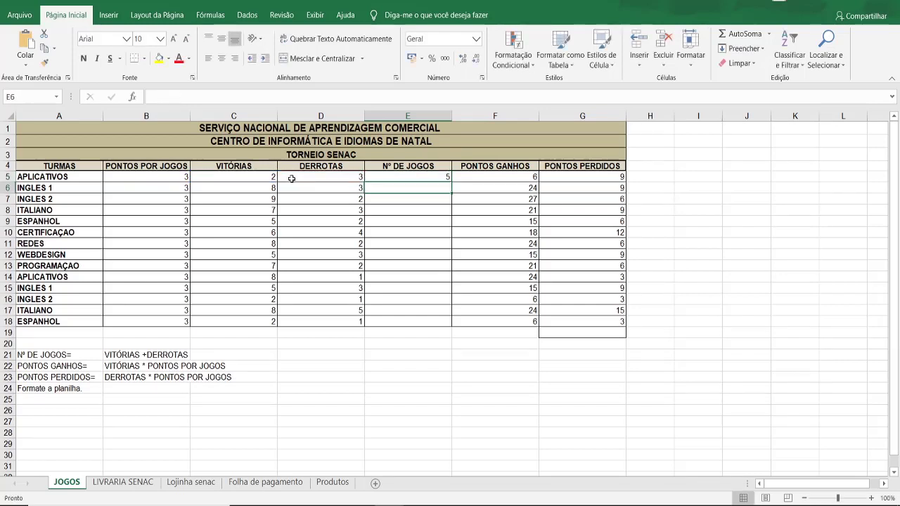
click(444, 177)
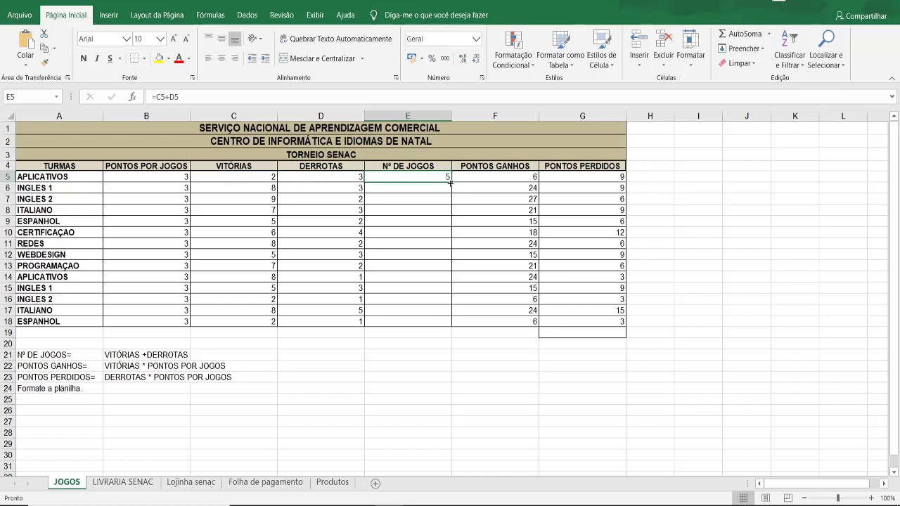
double_click(450, 182)
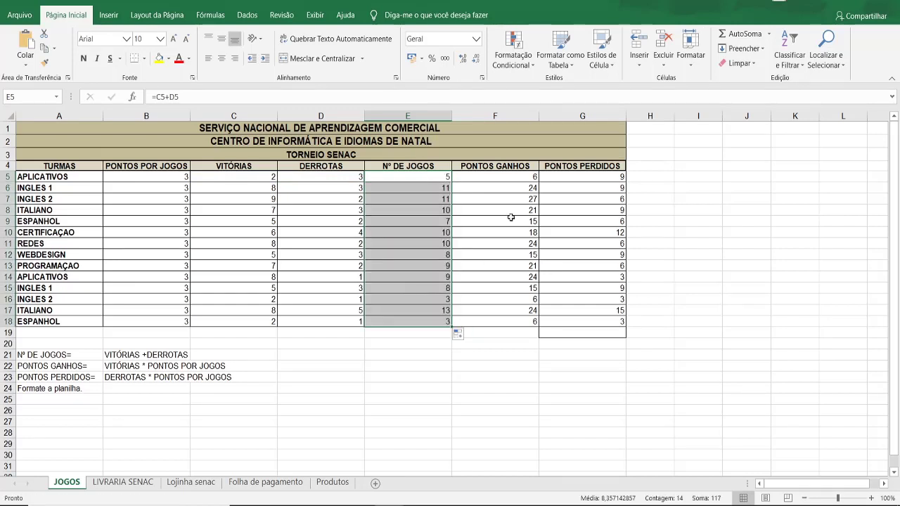
- Check F5 and B5, then clear the old PONTOS GANHOS values in F5:F18
click(521, 176)
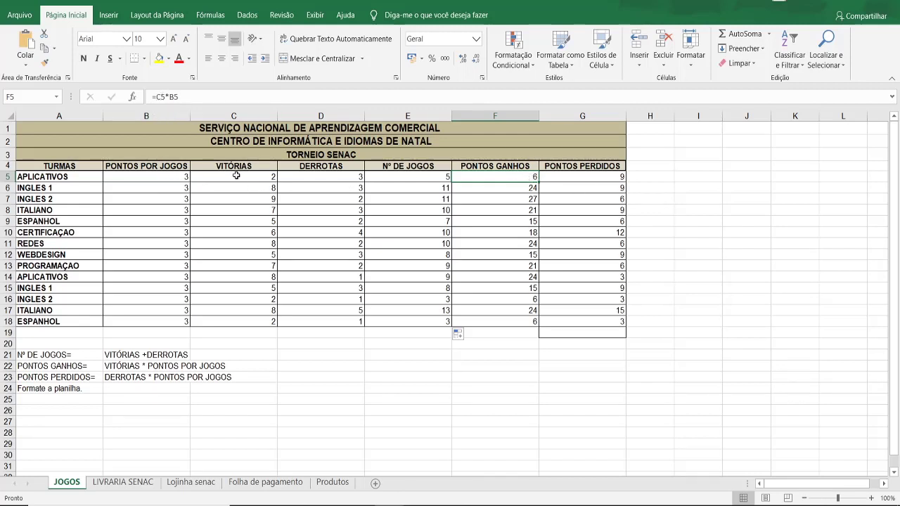
click(164, 177)
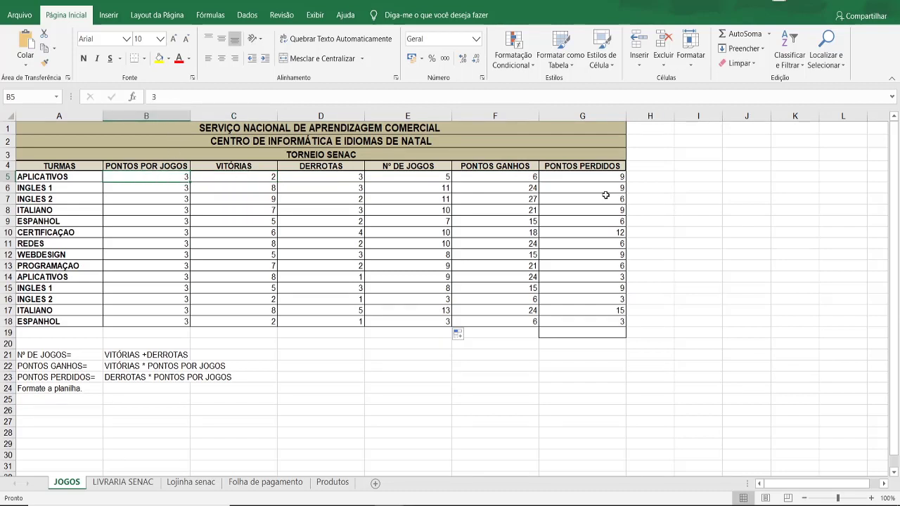
click(526, 177)
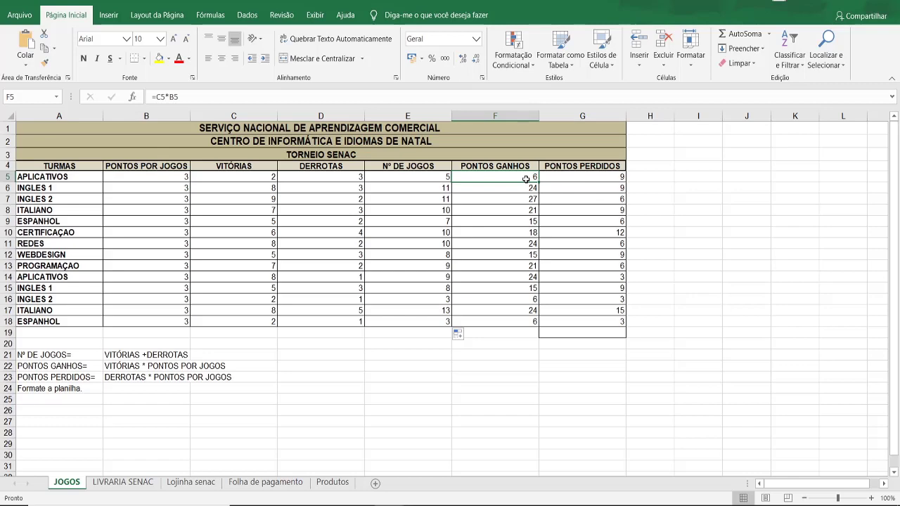
double_click(523, 177)
double_click(505, 189)
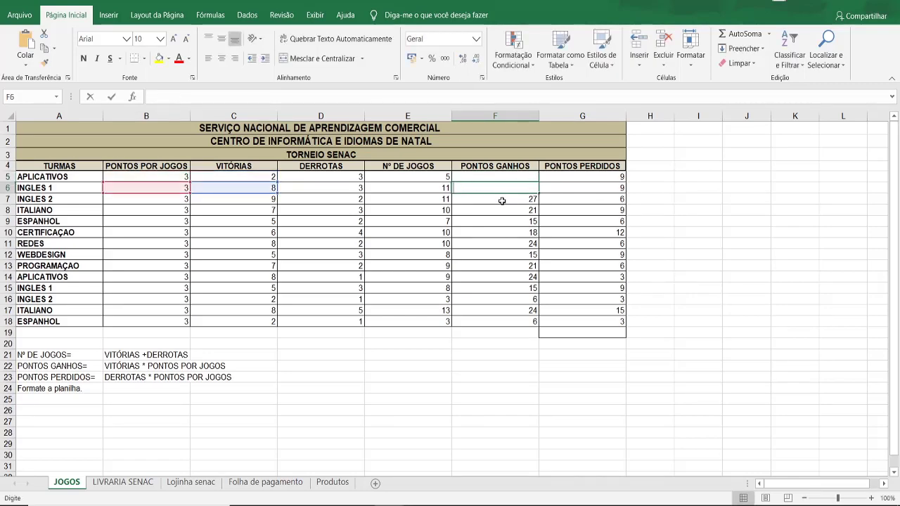
double_click(503, 199)
double_click(502, 210)
double_click(499, 221)
double_click(496, 233)
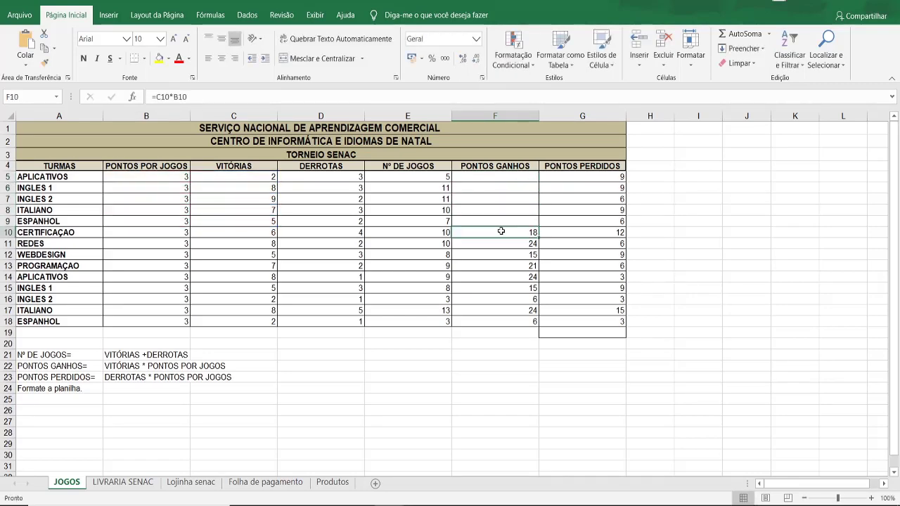
double_click(493, 243)
double_click(491, 254)
double_click(487, 266)
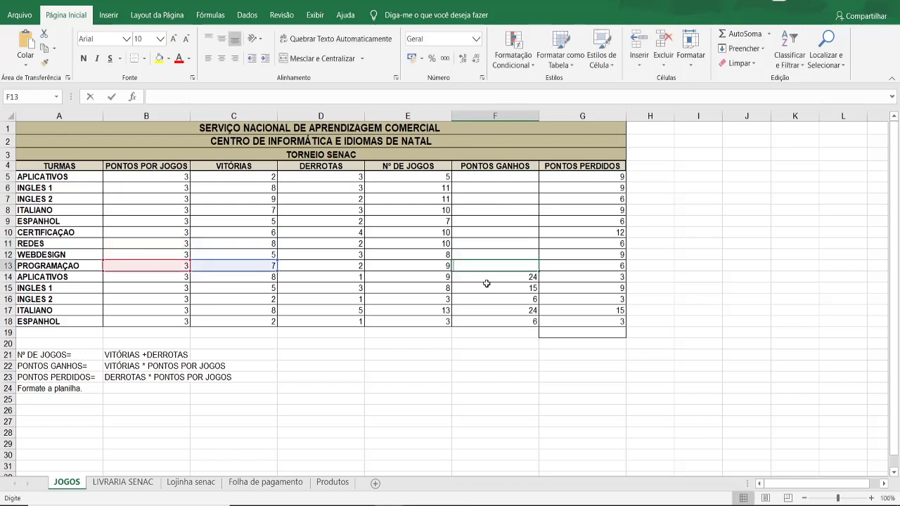
double_click(494, 289)
key(Escape)
double_click(494, 279)
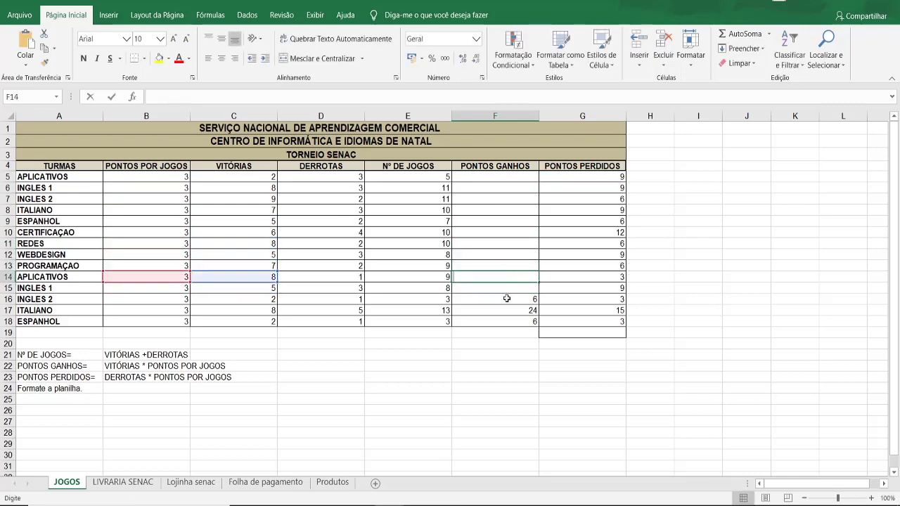
double_click(504, 299)
double_click(508, 310)
double_click(512, 321)
key(Return)
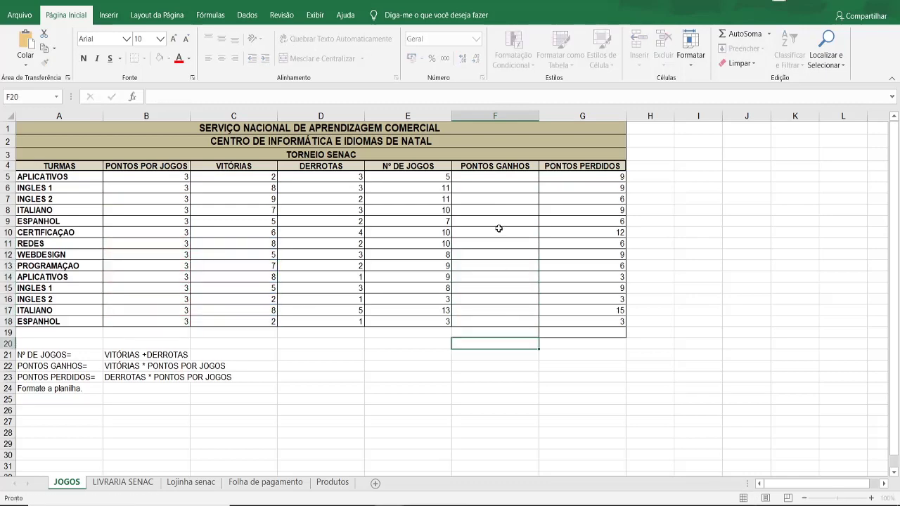
drag(499, 177, 492, 215)
- Enter a first formula, =C5+B5, in F5
click(494, 177)
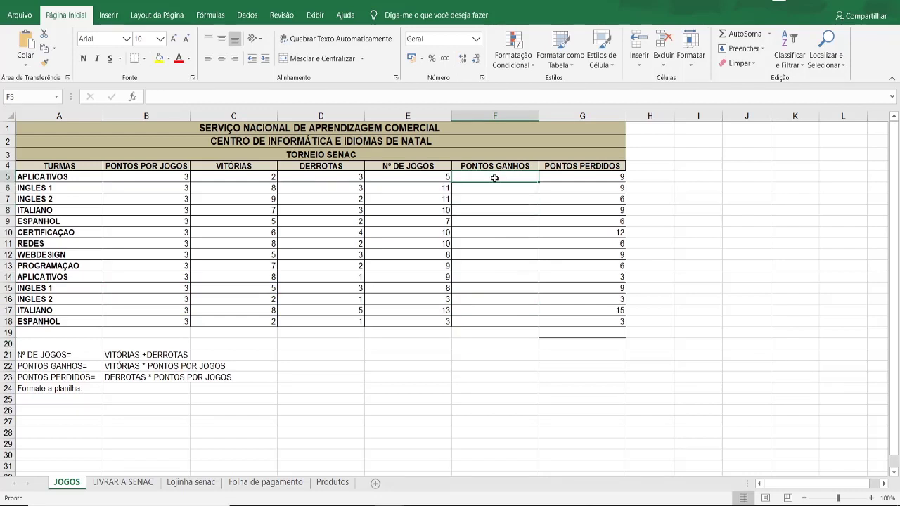
text(=)
click(253, 177)
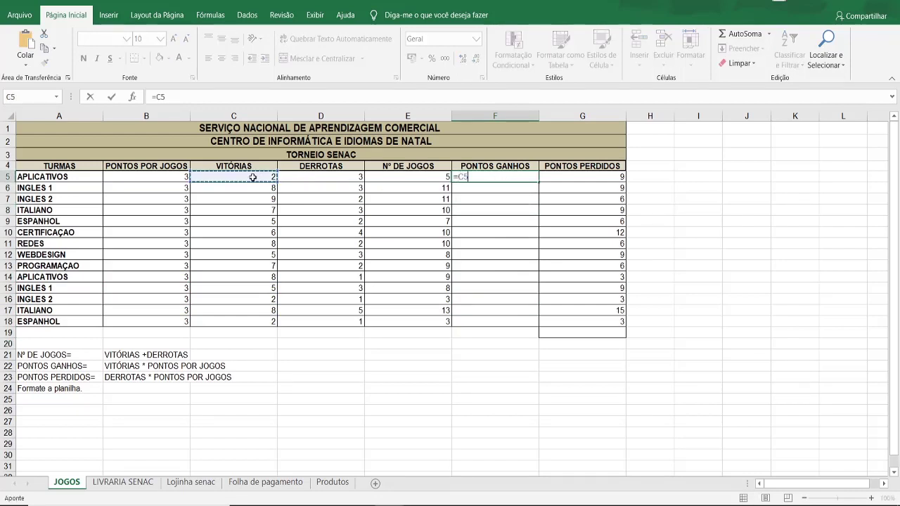
text(+)
click(166, 177)
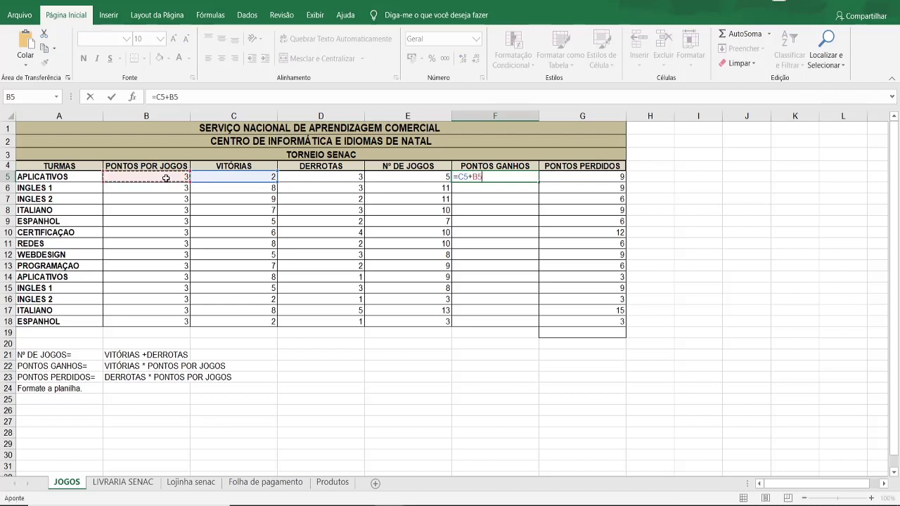
key(Return)
- Rewrite F5 as =C5*B5 and fill it down through F18
click(510, 175)
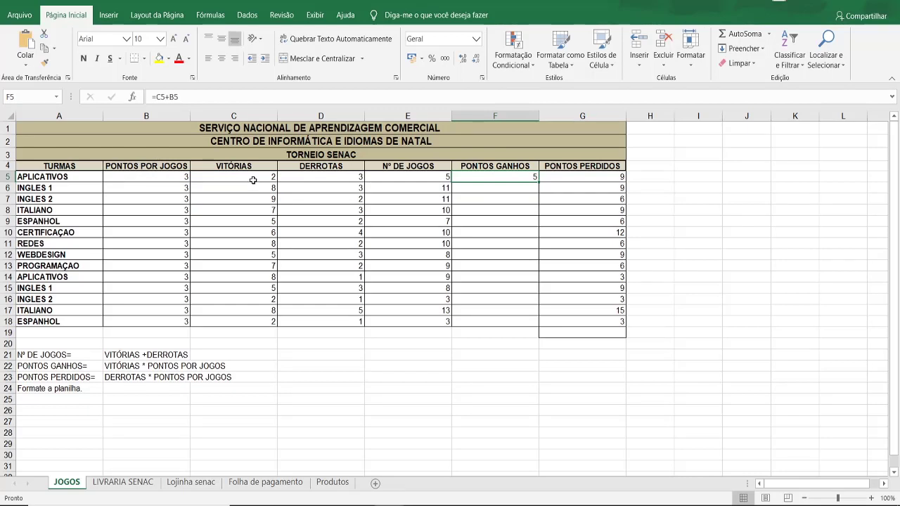
key(F2)
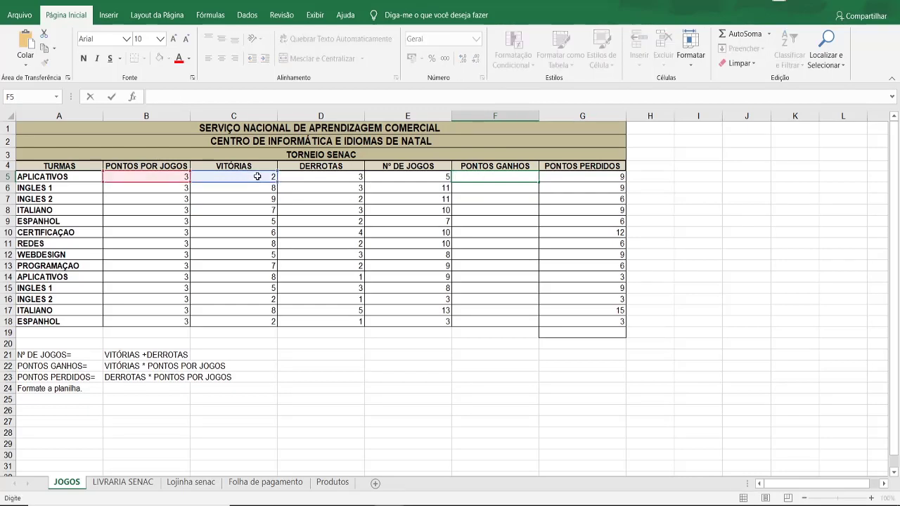
text(=)
click(258, 177)
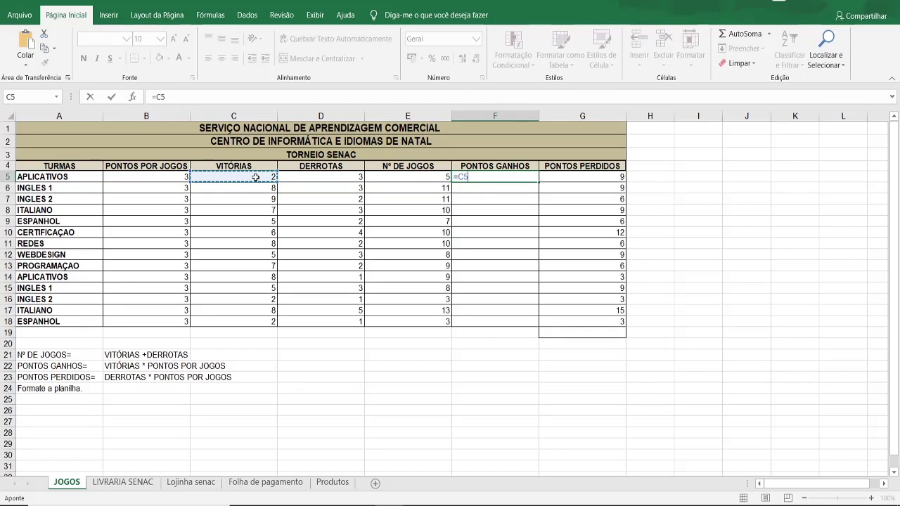
text(*)
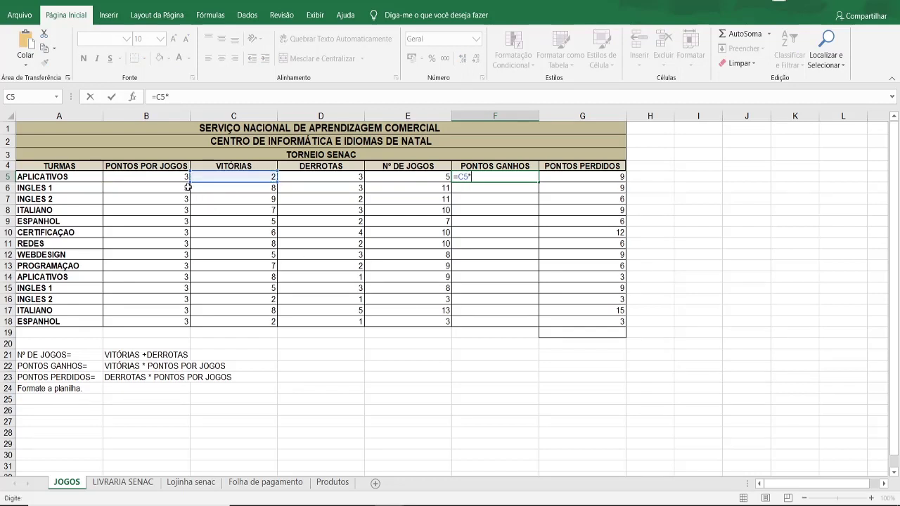
click(182, 181)
key(Return)
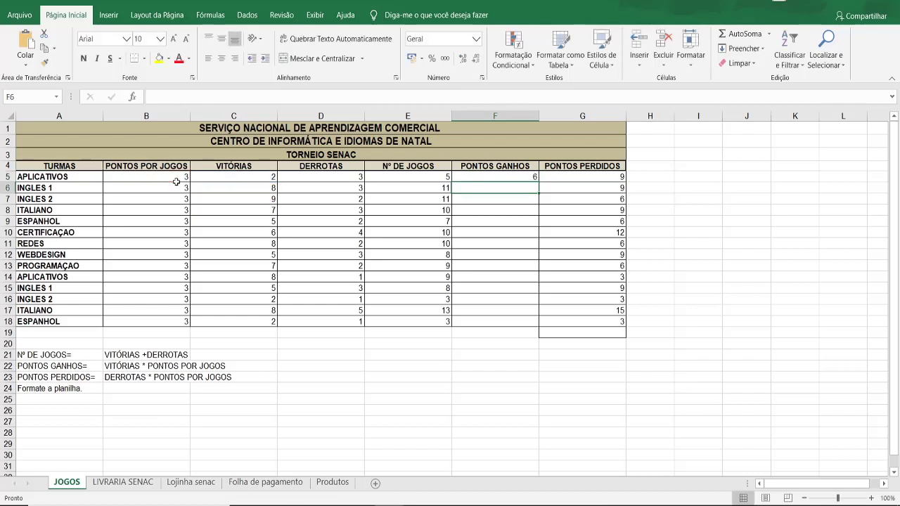
click(495, 177)
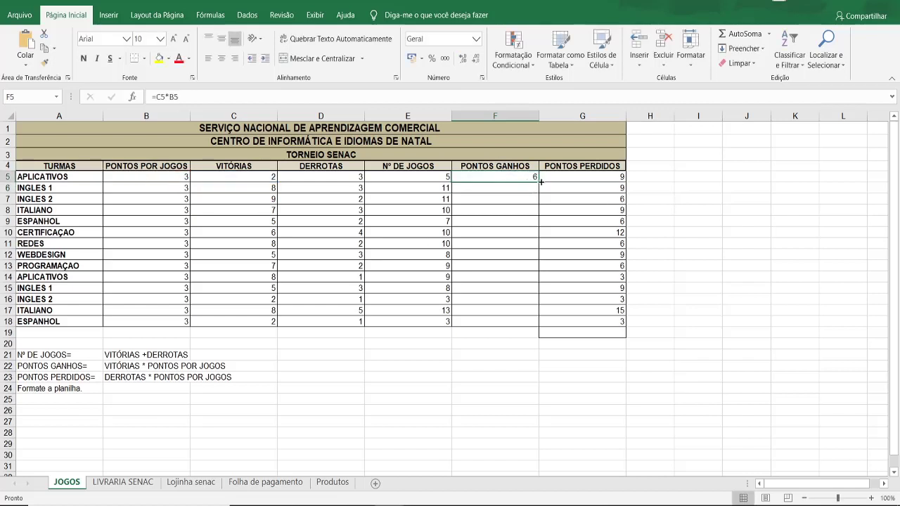
drag(539, 181, 538, 323)
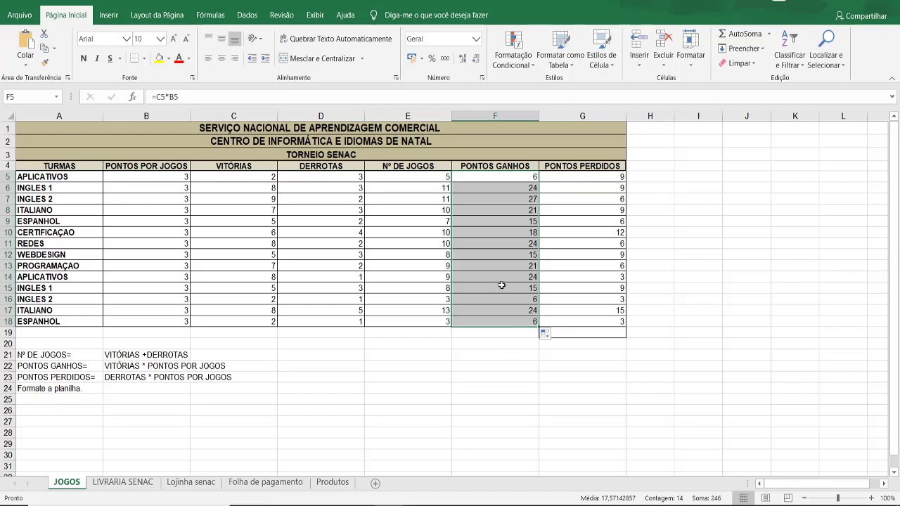
click(613, 179)
- Clear the old PONTOS PERDIDOS values from G5:G18, keeping the G4 header
click(616, 168)
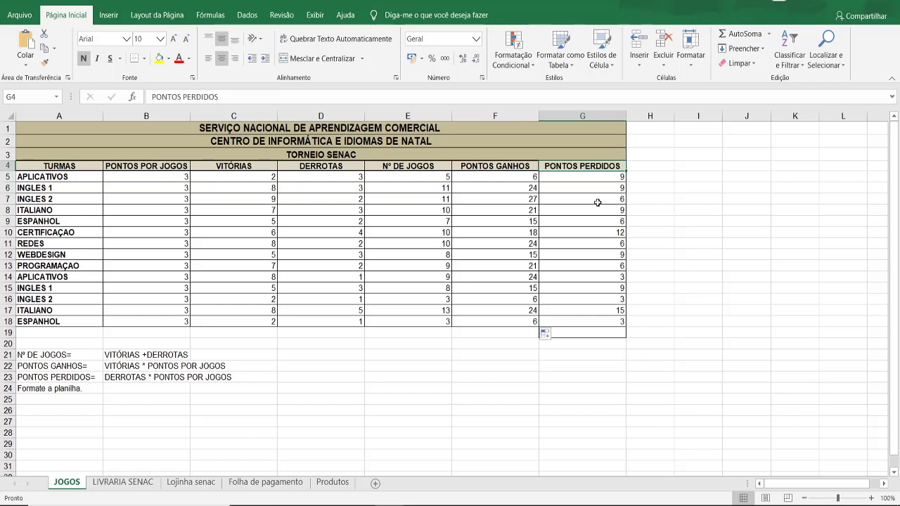
key(ctrl+z)
key(F2)
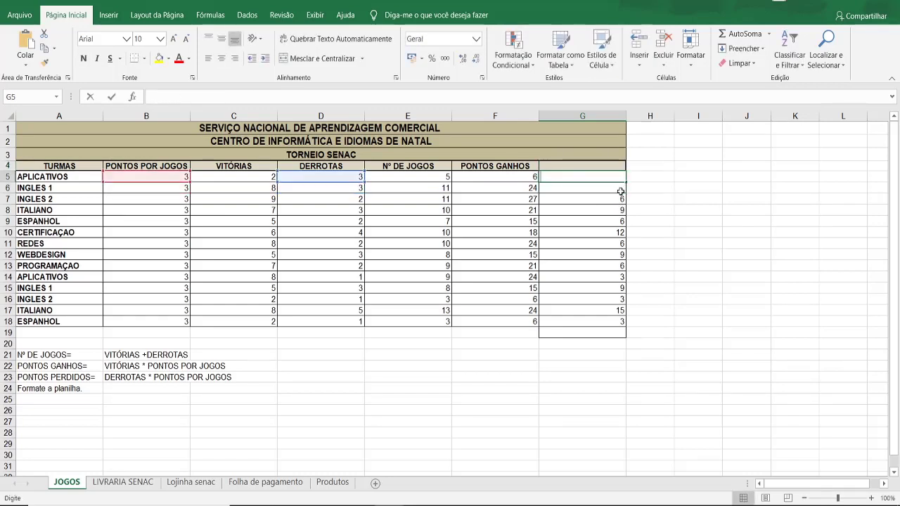
key(Escape)
click(617, 200)
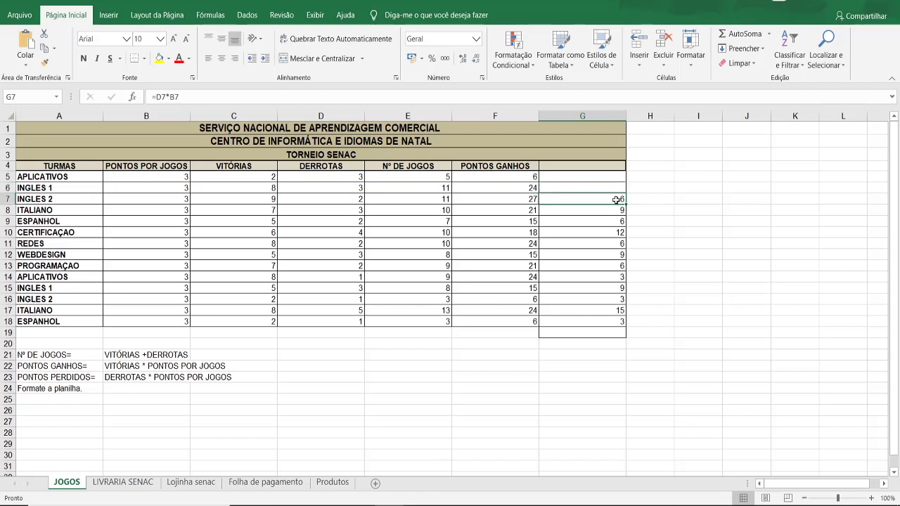
key(ctrl+y)
key(ctrl+y)
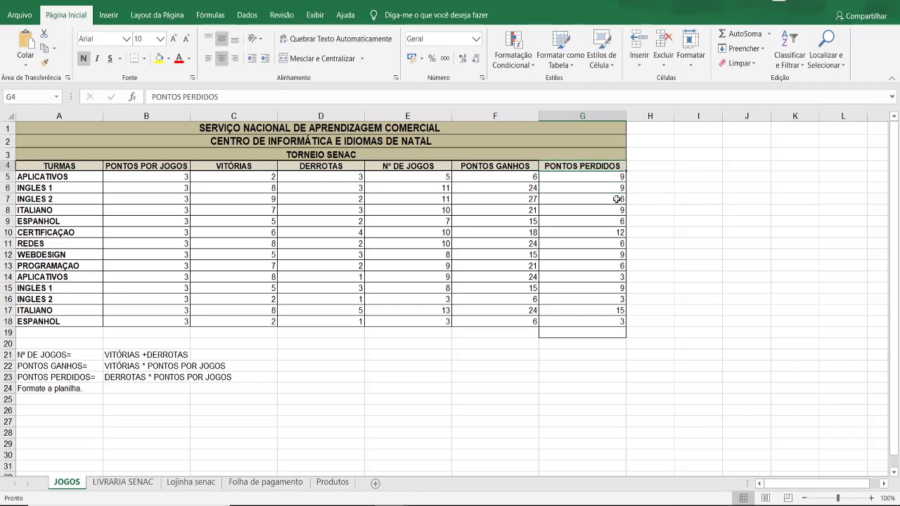
click(616, 179)
key(ctrl+z)
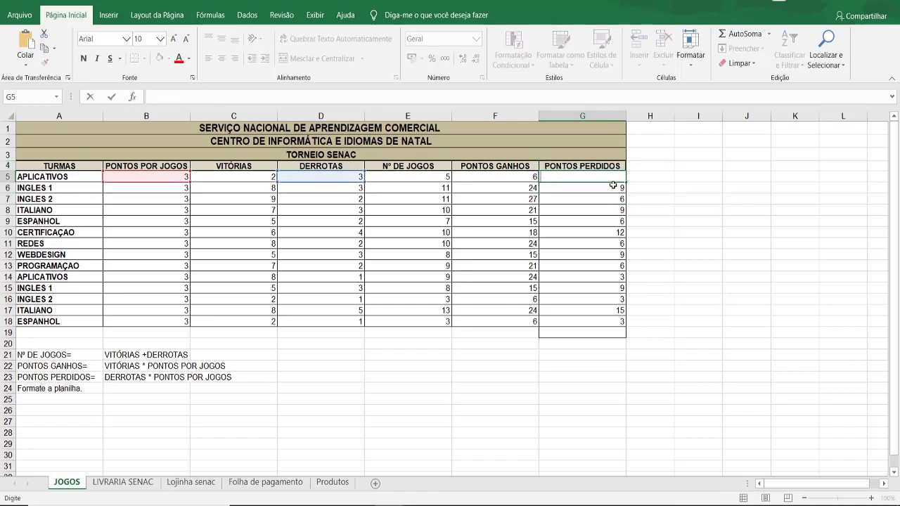
key(ctrl+z)
key(ctrl+z)
key(ctrl+z)
key(ctrl+z)
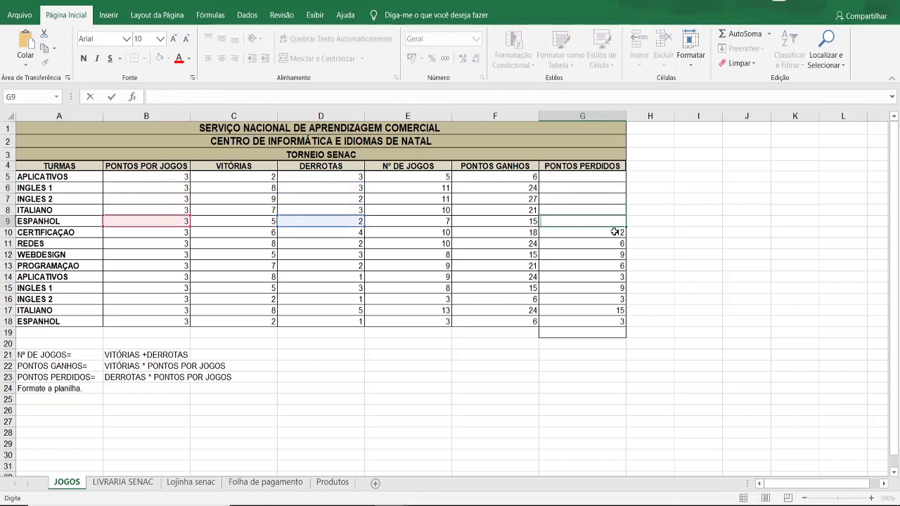
key(ctrl+z)
key(ctrl+z)
key(ctrl+z)
key(ctrl+z)
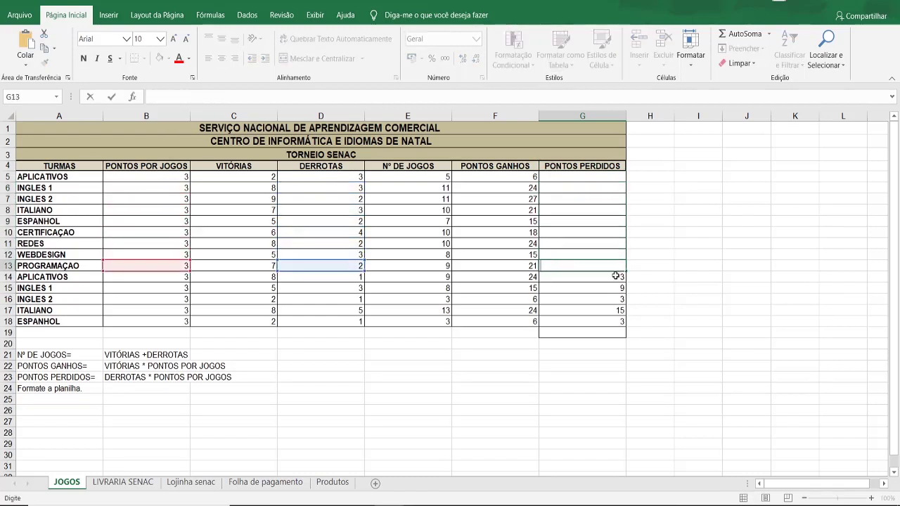
key(ctrl+z)
key(ctrl+z)
key(ctrl+z)
key(ctrl+z)
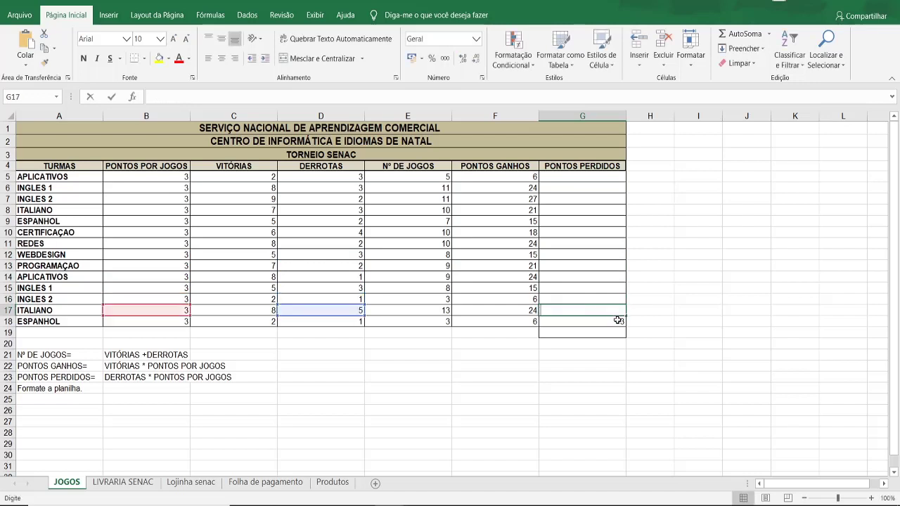
key(ctrl+z)
click(682, 297)
click(595, 185)
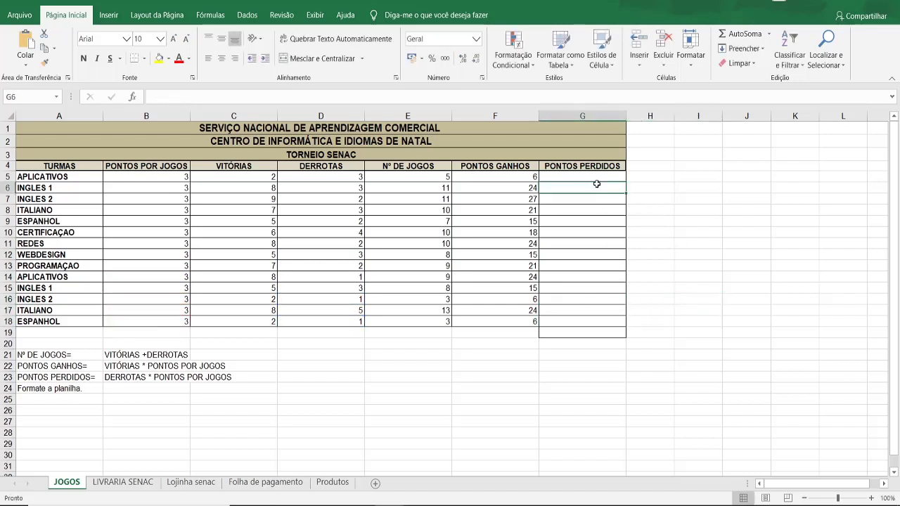
- Enter =D5*B5 in G5, fill it to G18, and switch to LIVRARIA SENAC
click(597, 177)
text(=)
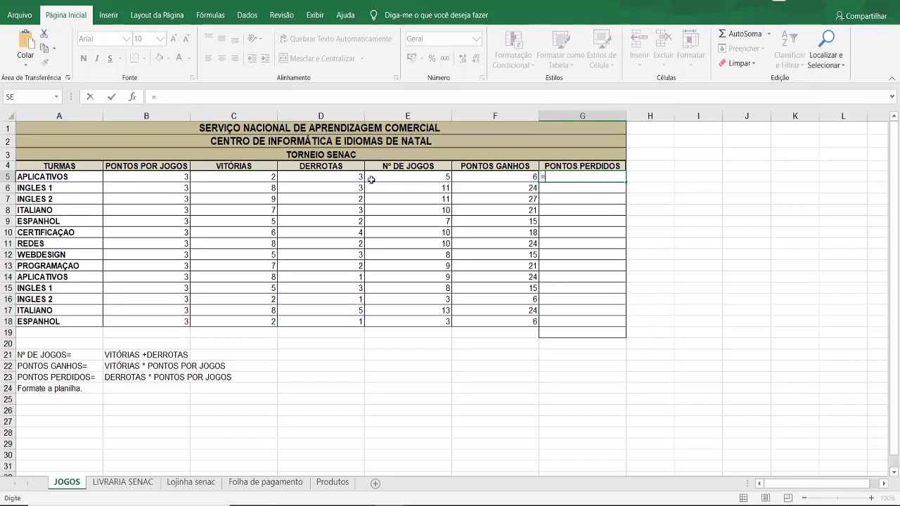
click(361, 177)
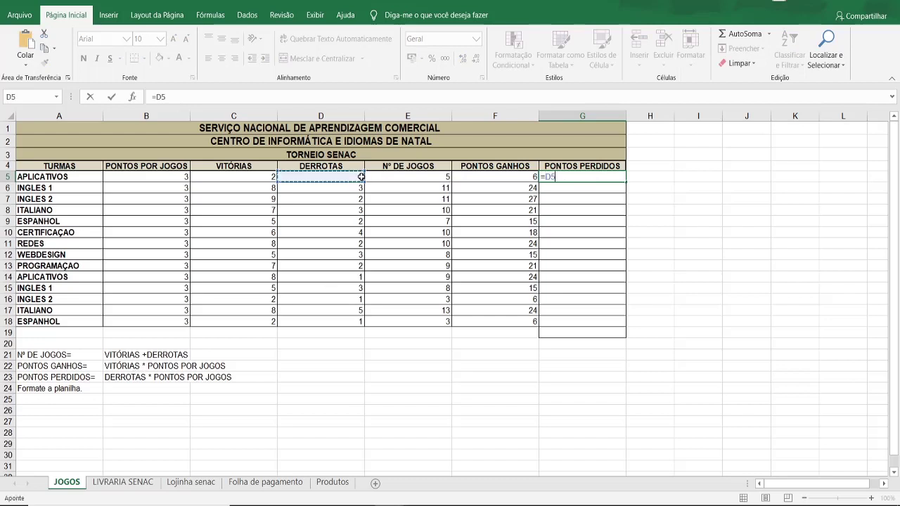
text(*)
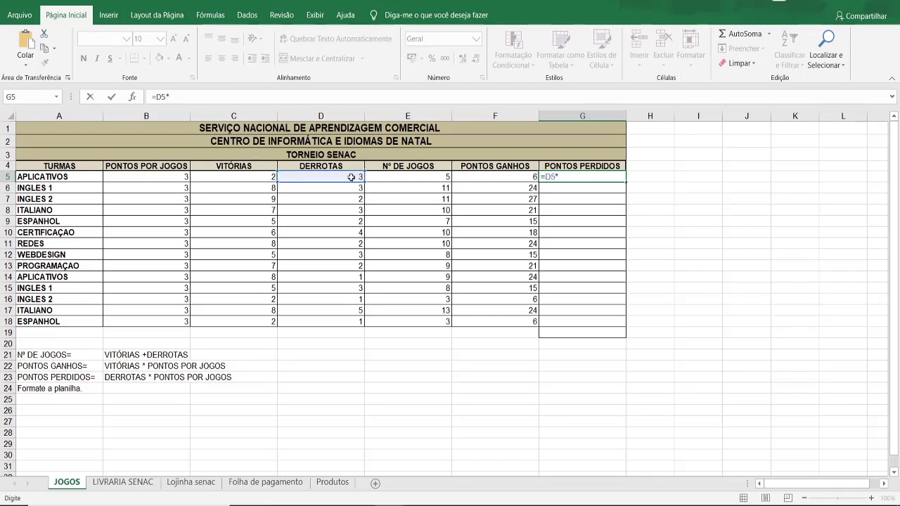
click(140, 180)
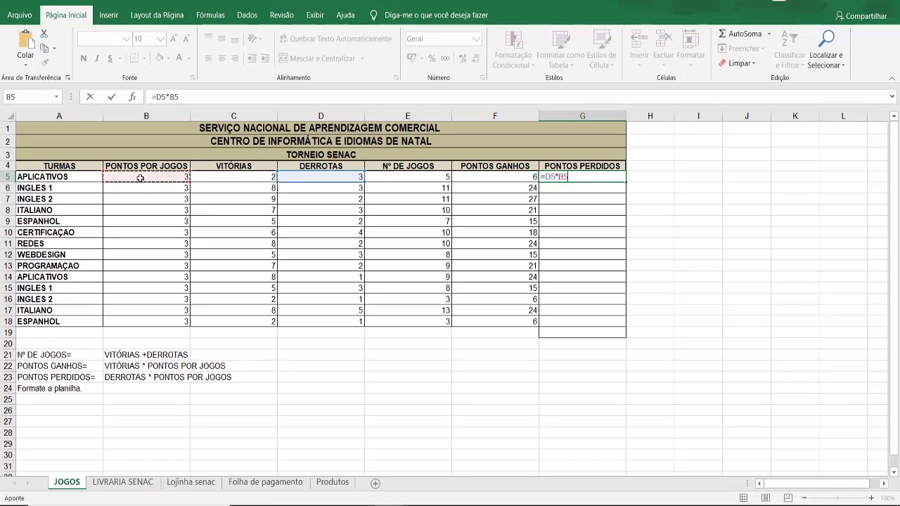
key(Return)
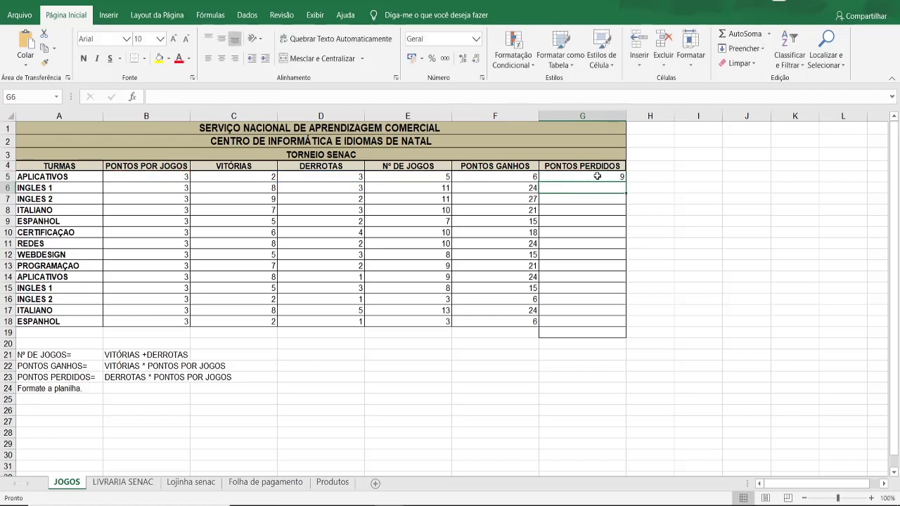
click(597, 176)
double_click(625, 181)
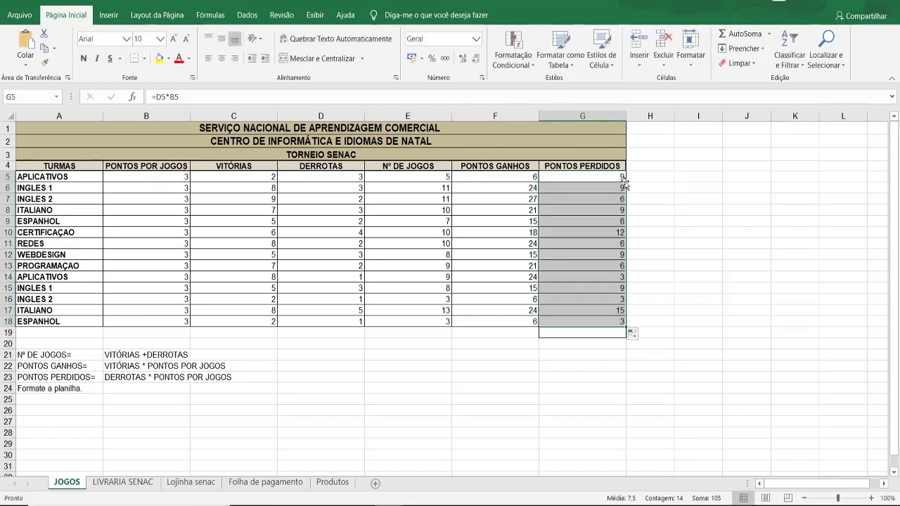
click(743, 240)
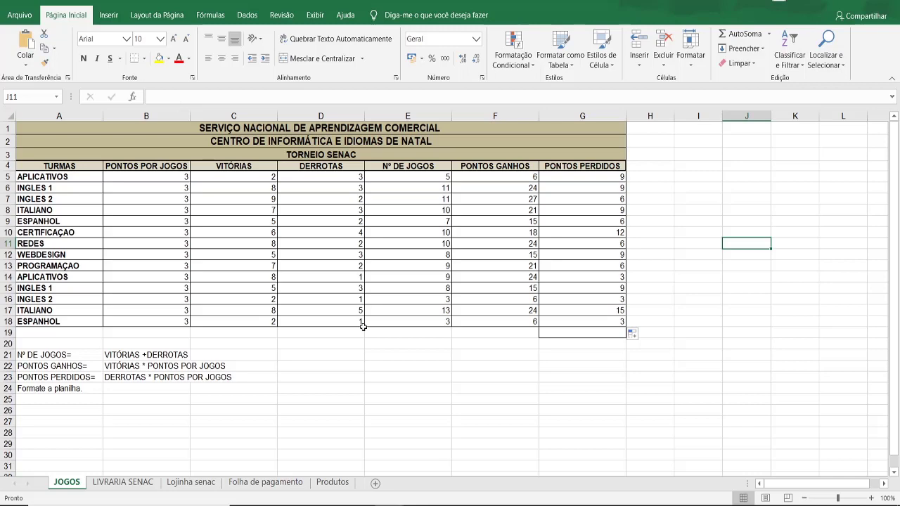
click(109, 485)
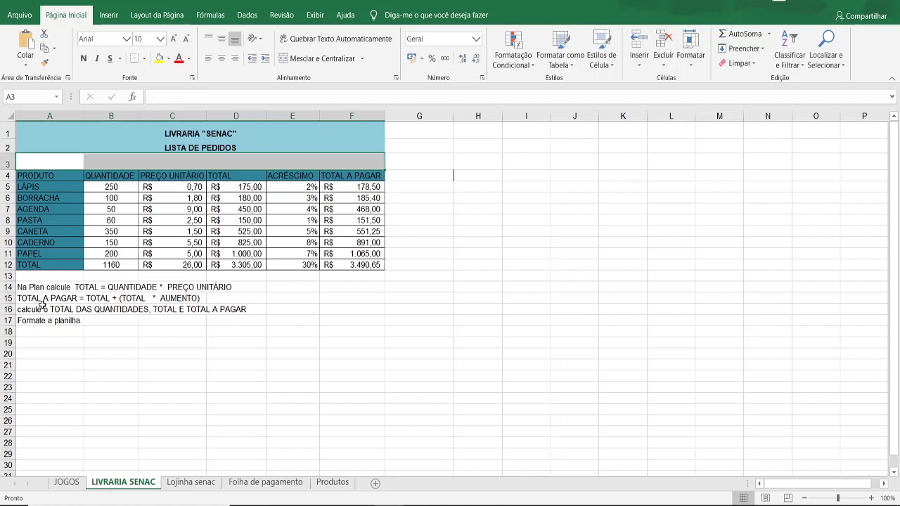
- Inspect the LÁPIS quantity in B5, unit price in C5, and the total formula in D5
click(128, 189)
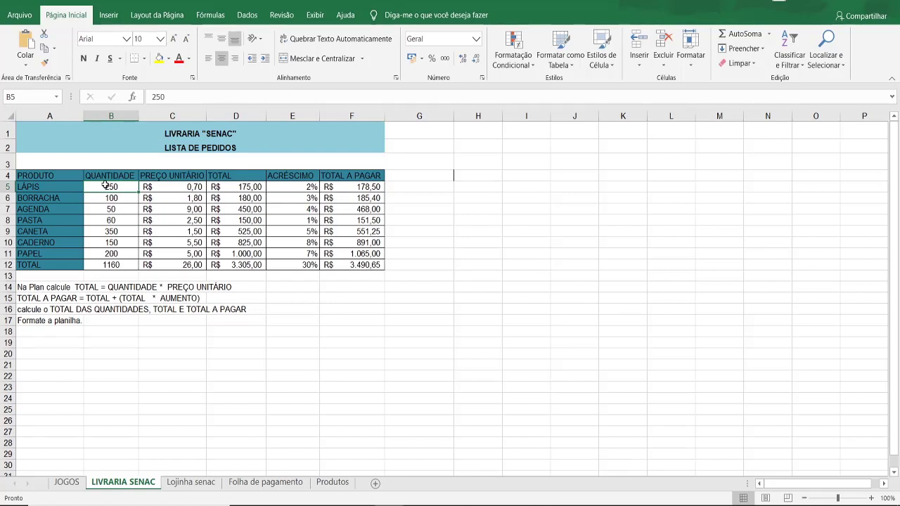
click(199, 188)
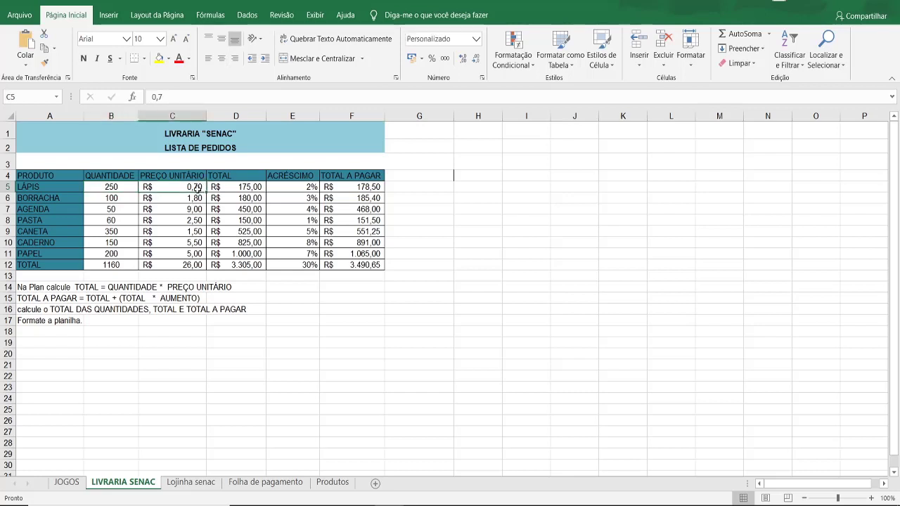
click(233, 187)
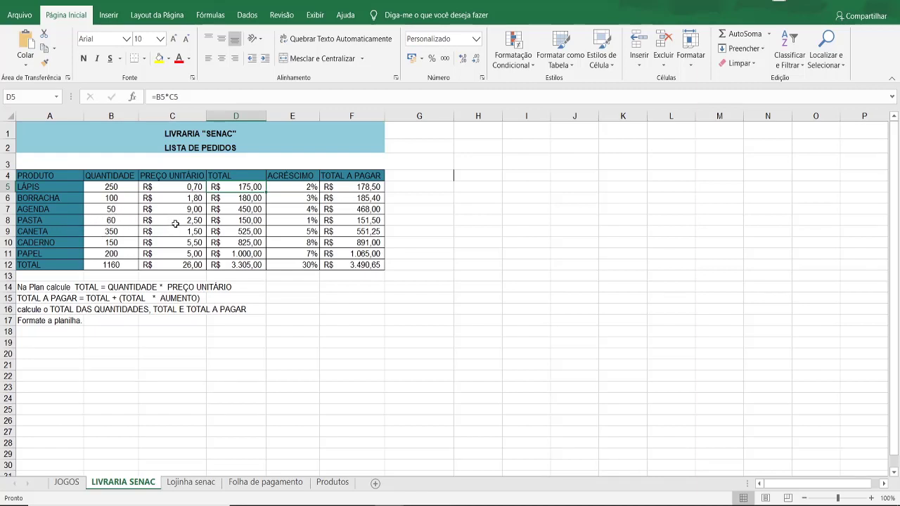
- Write =B5*C5 in D5 and fill it down the TOTAL column to D12
text(=B5*C5 )
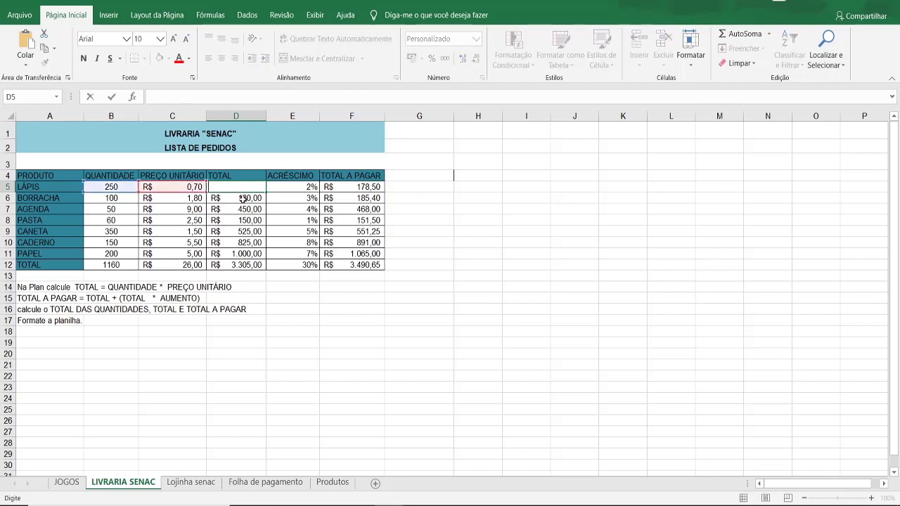
text(=B6*C6 =B7*C7)
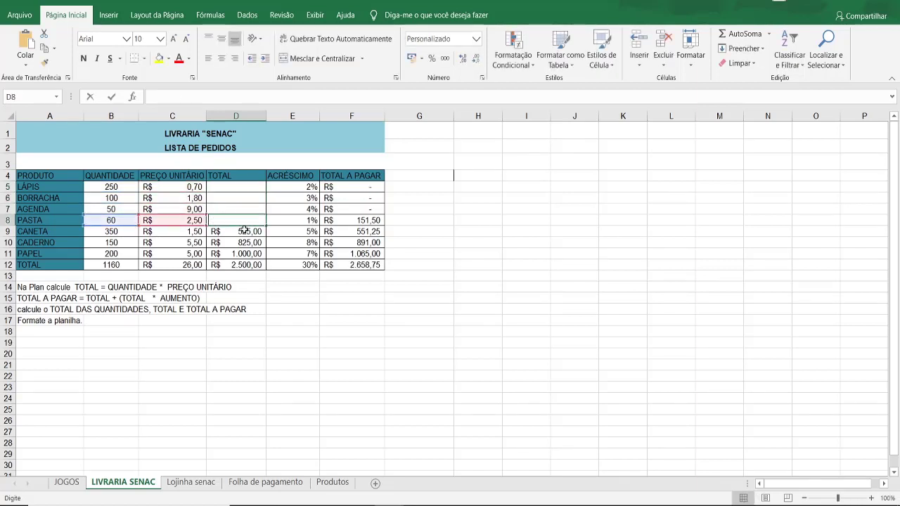
key(ctrl+z)
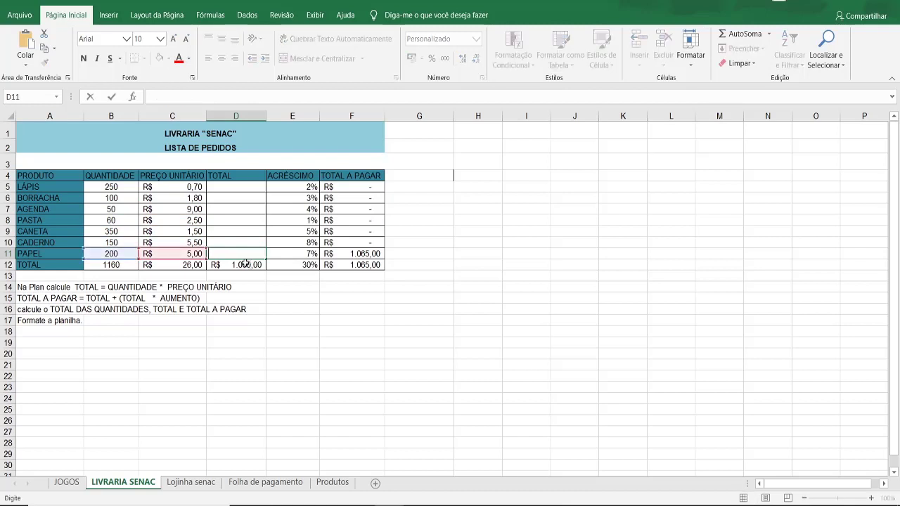
click(235, 189)
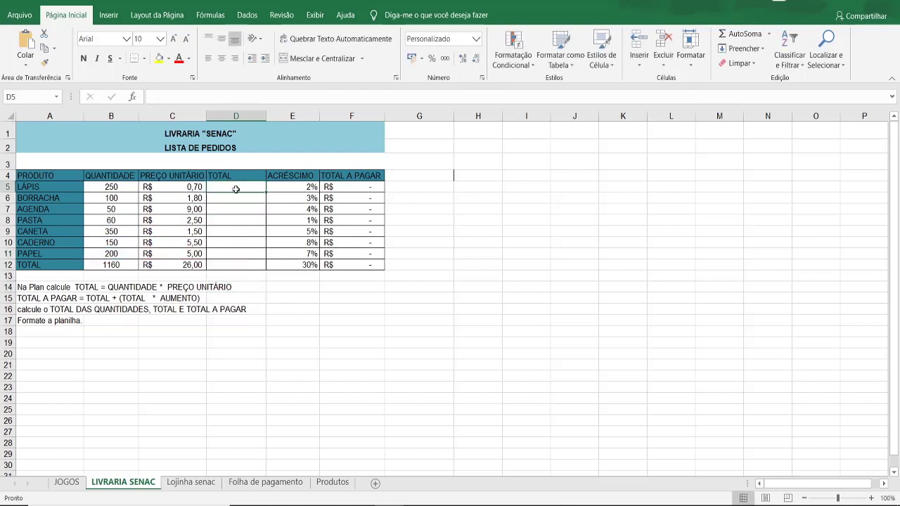
text(=)
click(124, 186)
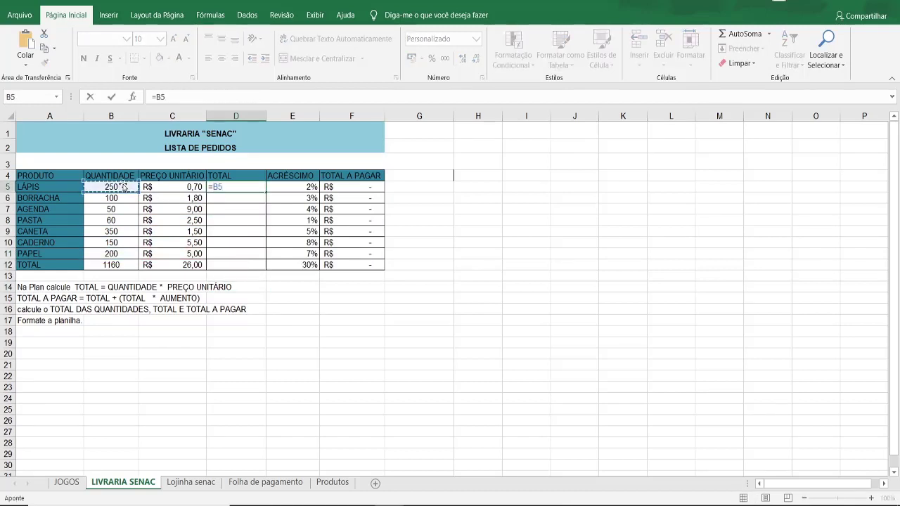
text(*)
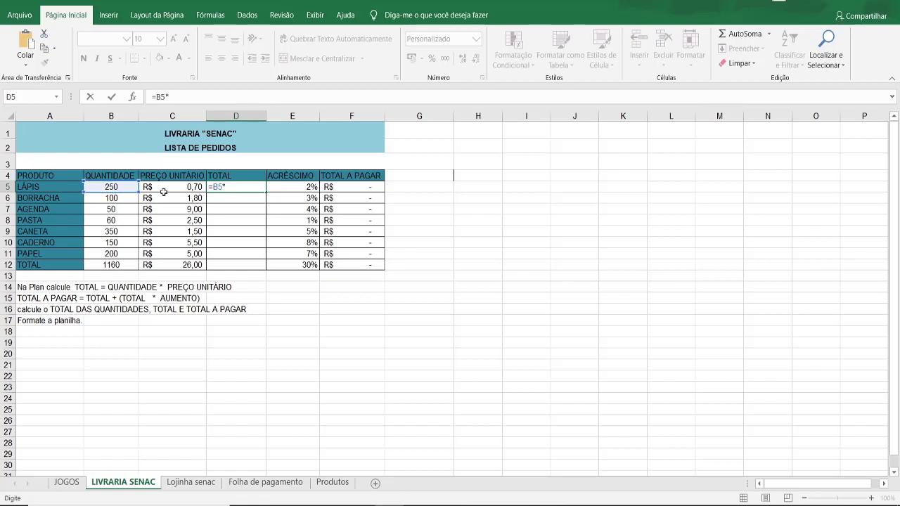
click(164, 190)
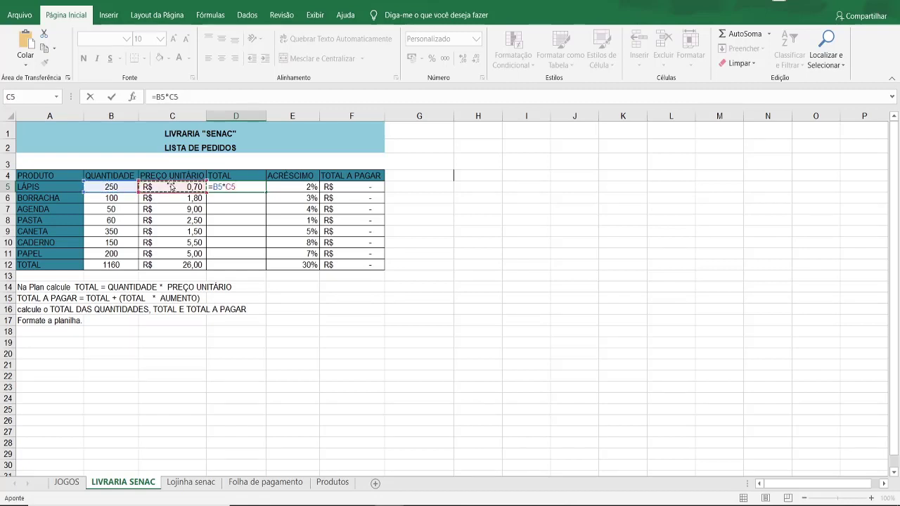
key(Return)
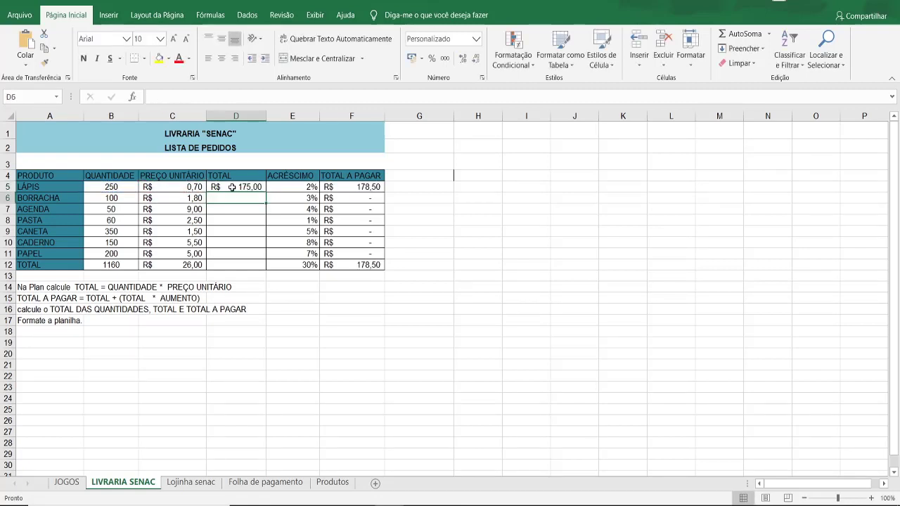
click(232, 186)
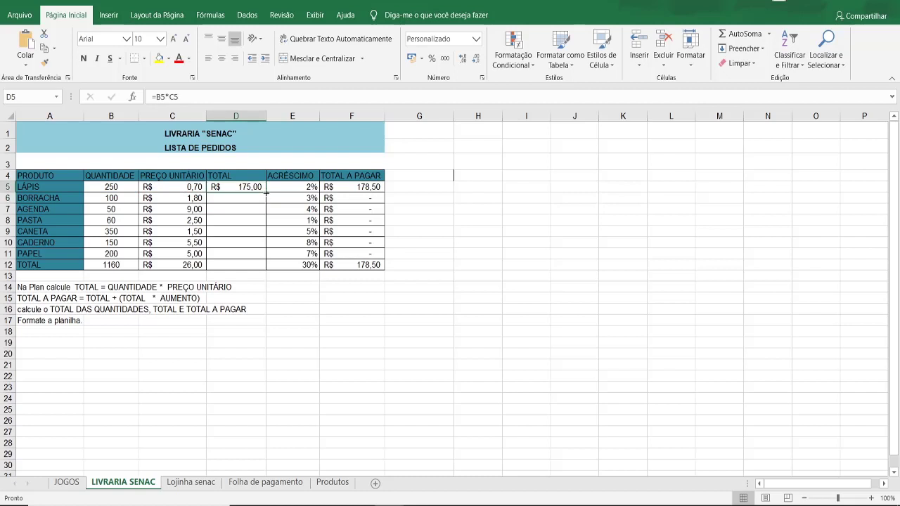
double_click(266, 192)
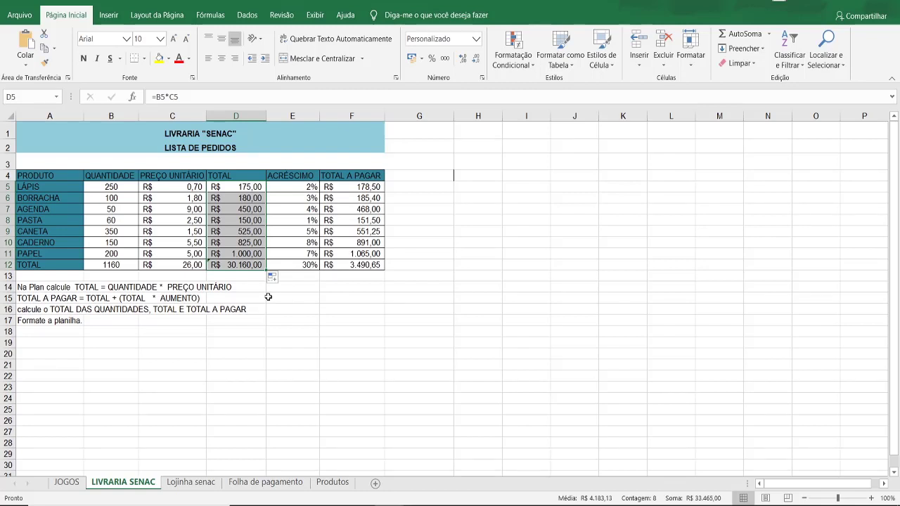
click(292, 185)
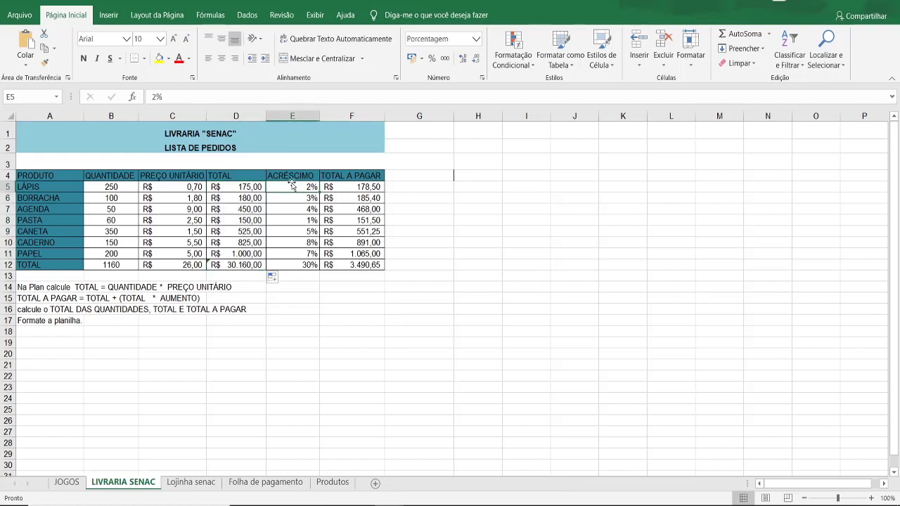
click(292, 198)
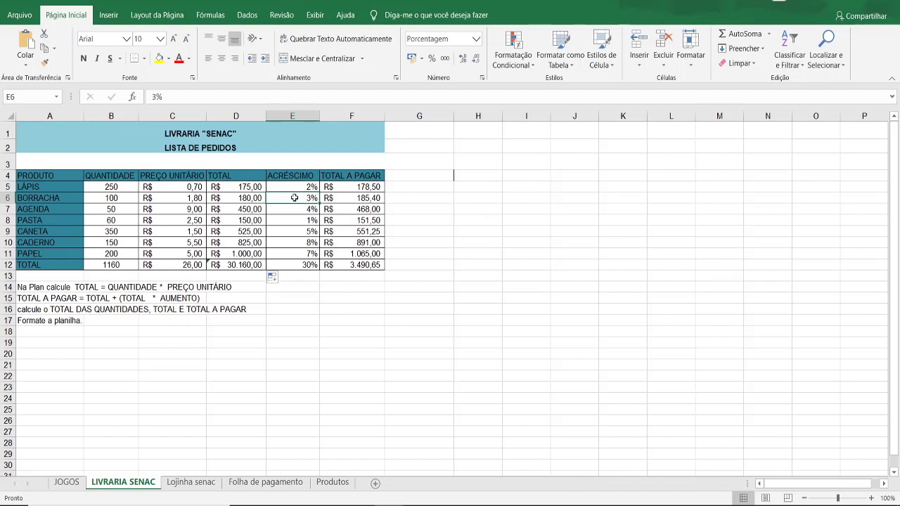
click(296, 218)
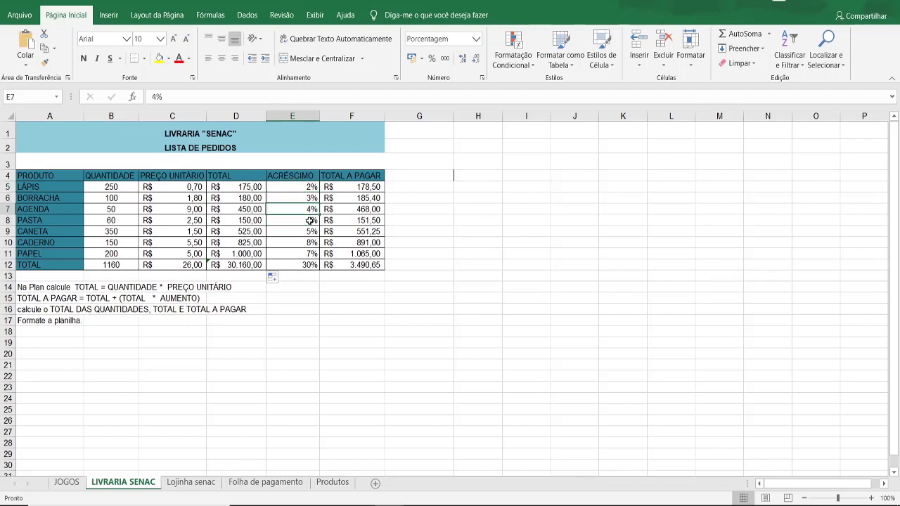
click(312, 232)
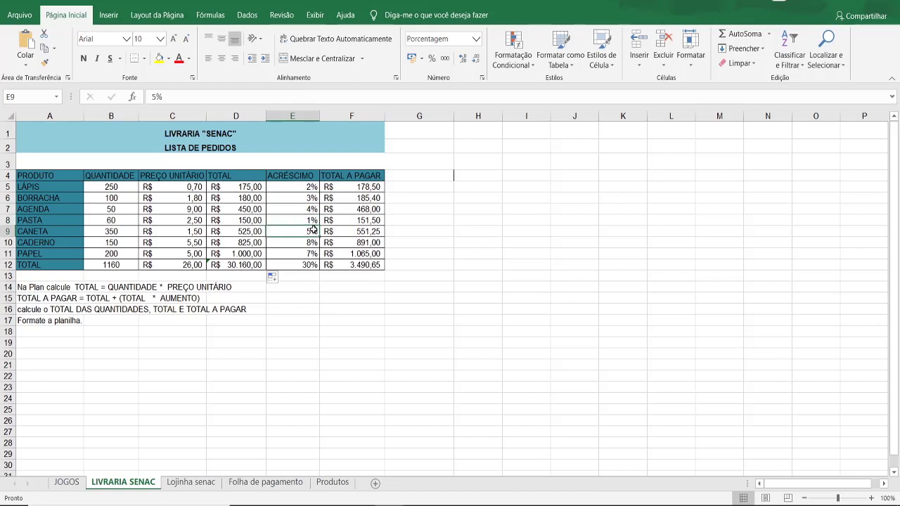
click(311, 222)
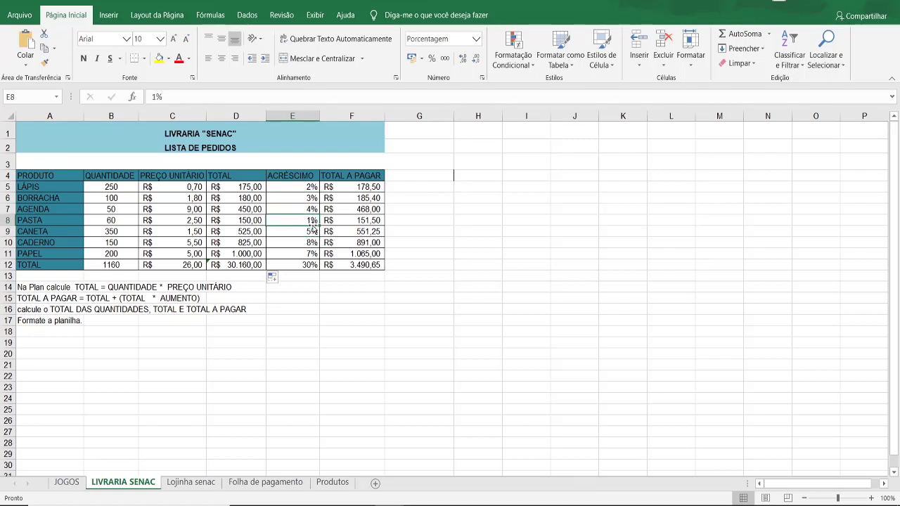
click(312, 231)
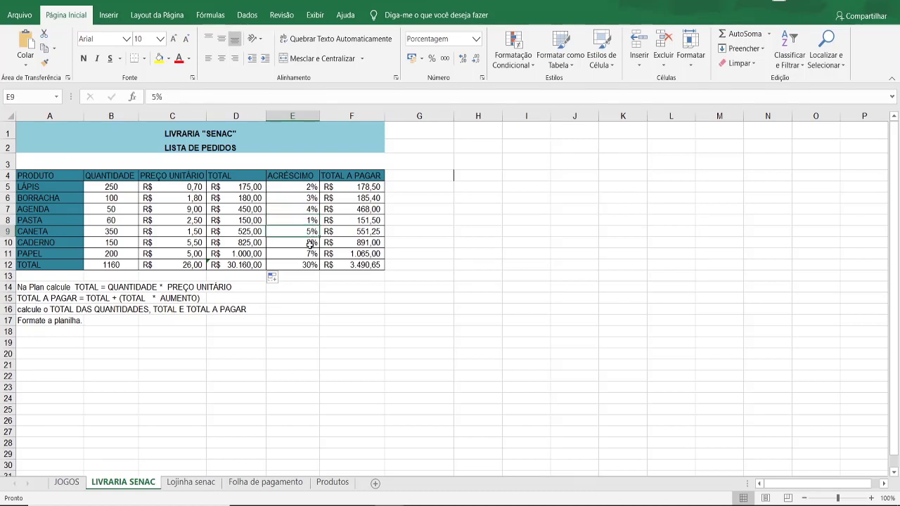
click(310, 243)
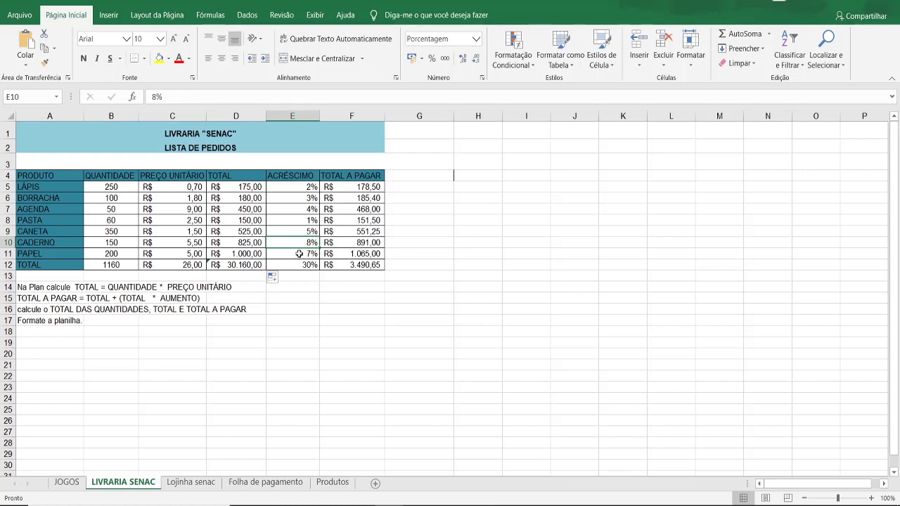
click(358, 187)
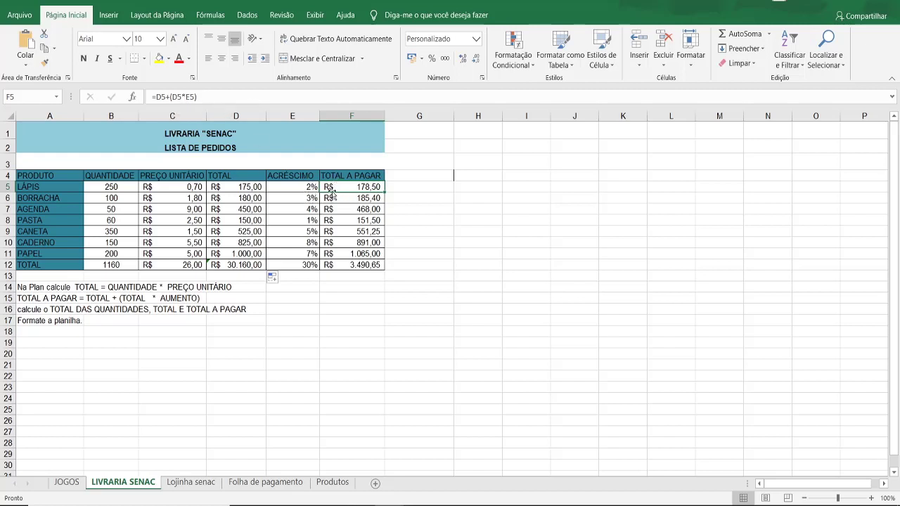
- Clear the old TOTAL A PAGAR values from F5 to F11
key(BackSpace)
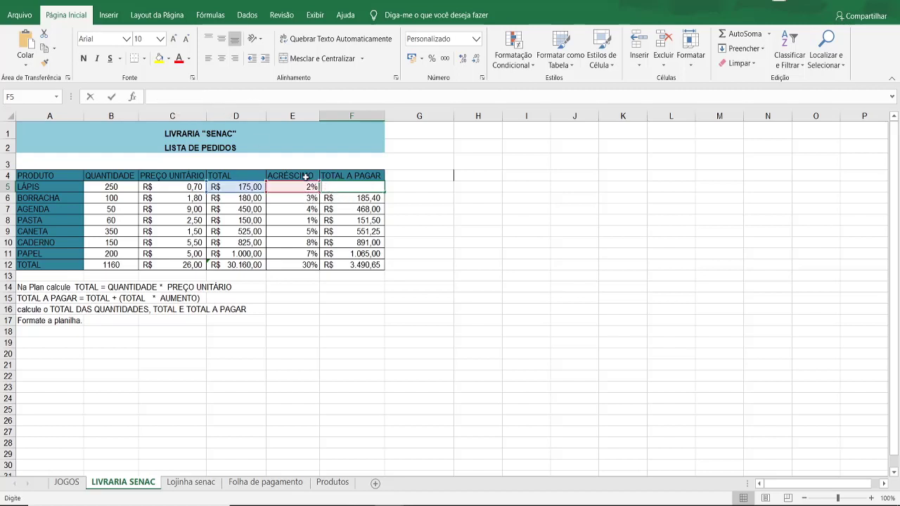
key(Return)
key(BackSpace)
key(Return)
key(BackSpace)
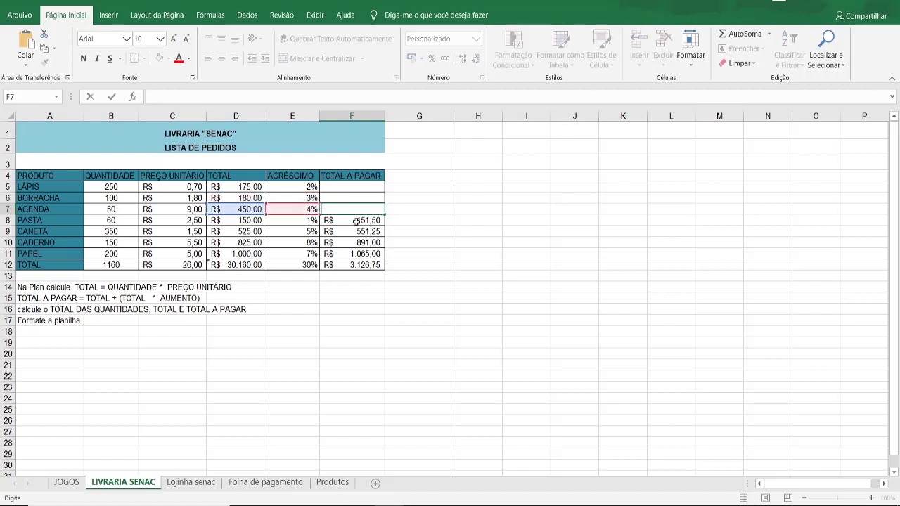
key(Return)
key(BackSpace)
key(Return)
key(BackSpace)
key(Return)
key(BackSpace)
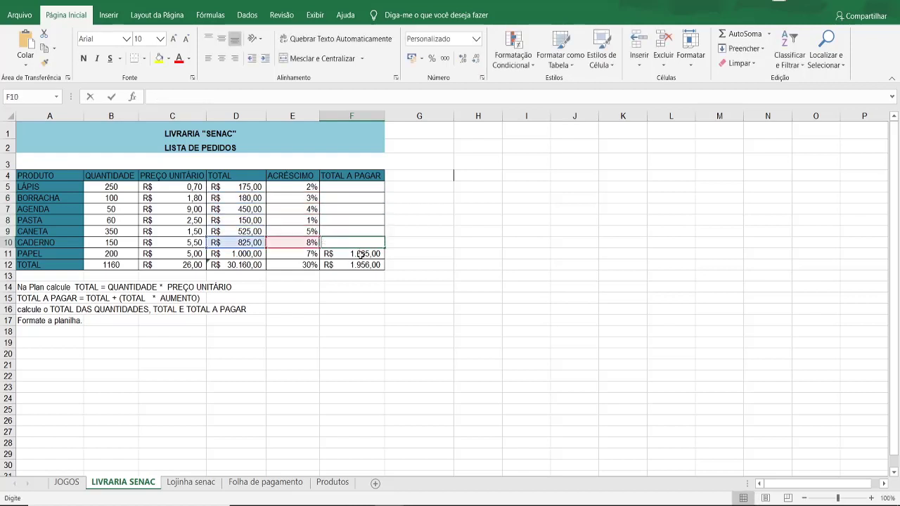
key(Return)
key(BackSpace)
key(Return)
key(Return)
key(Return)
- Enter =D5+(D5*E5) in F5 and fill it down to F11
click(357, 188)
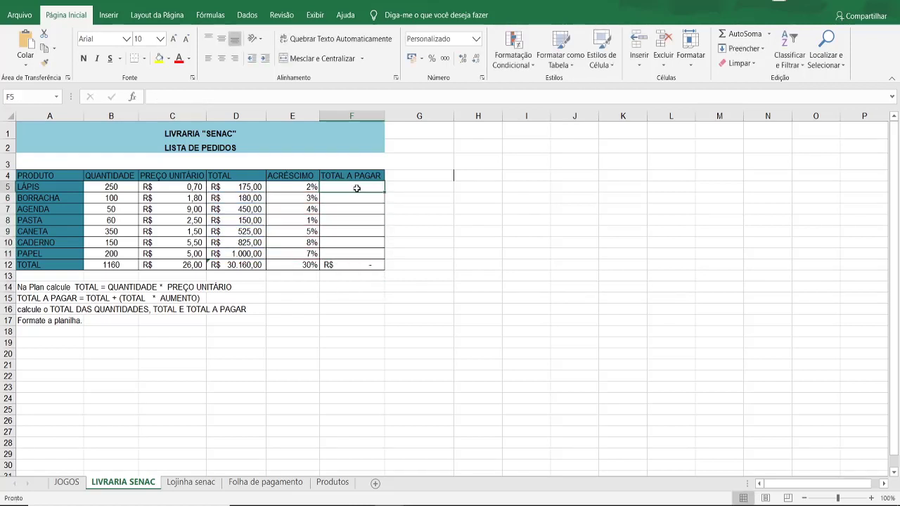
text(=)
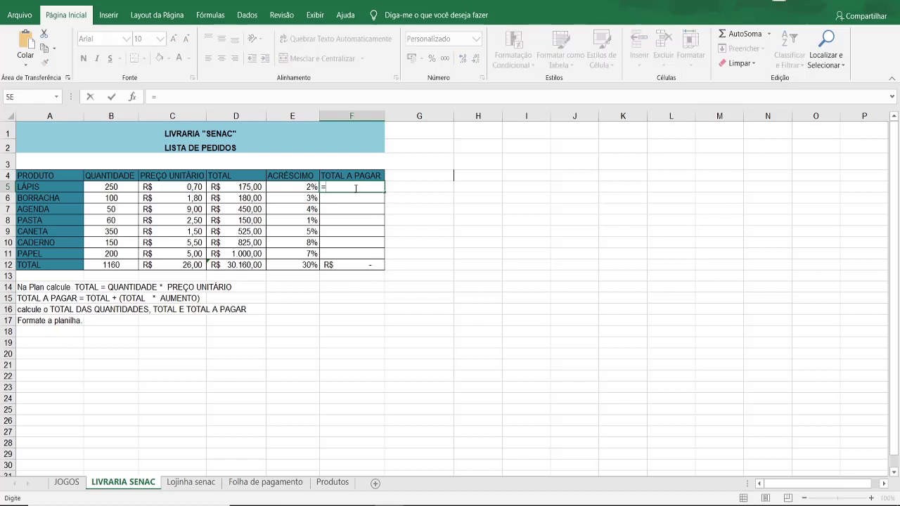
click(250, 187)
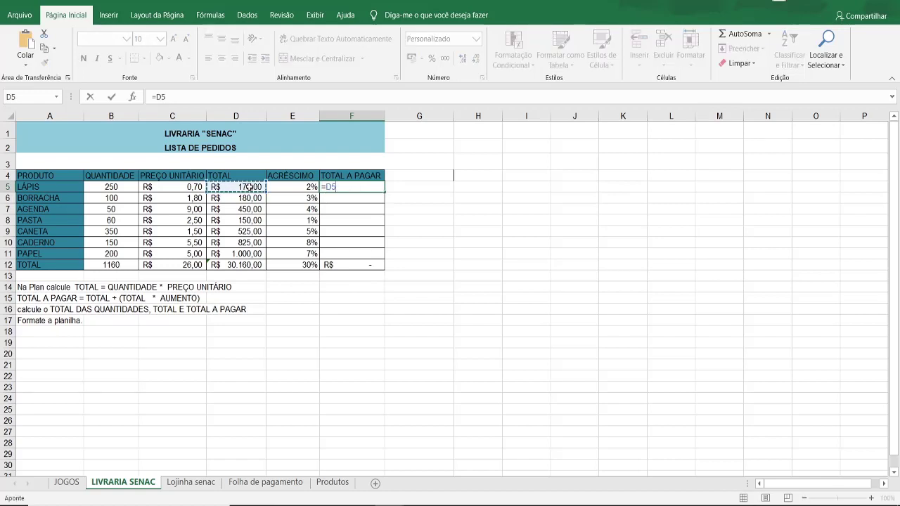
text(+()
click(255, 187)
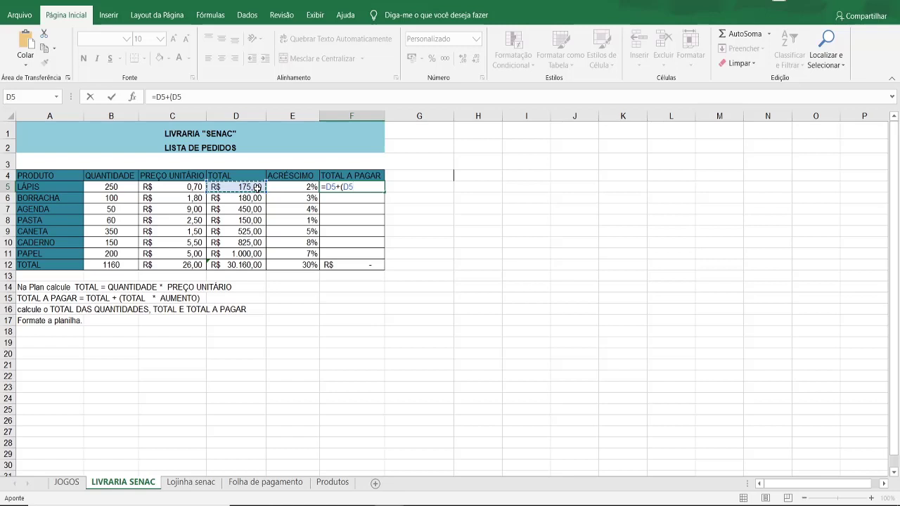
text(*)
click(292, 187)
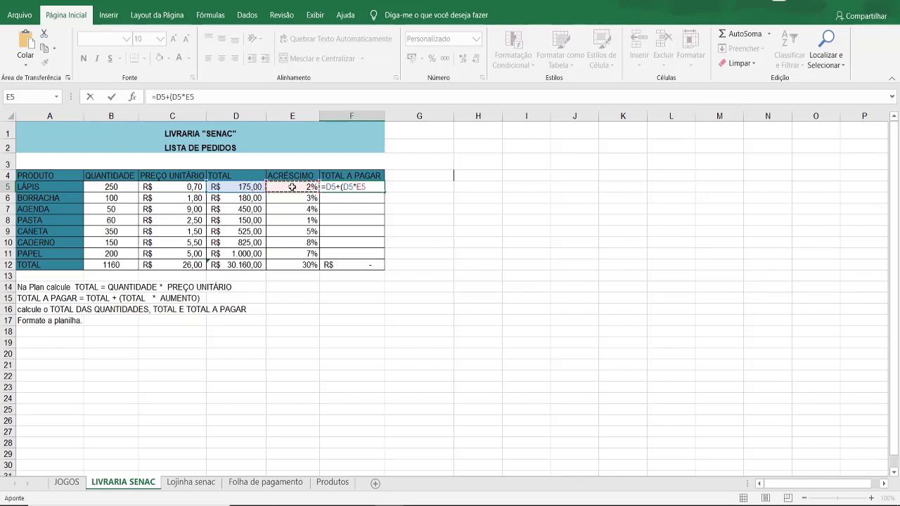
text())
key(ctrl+Return)
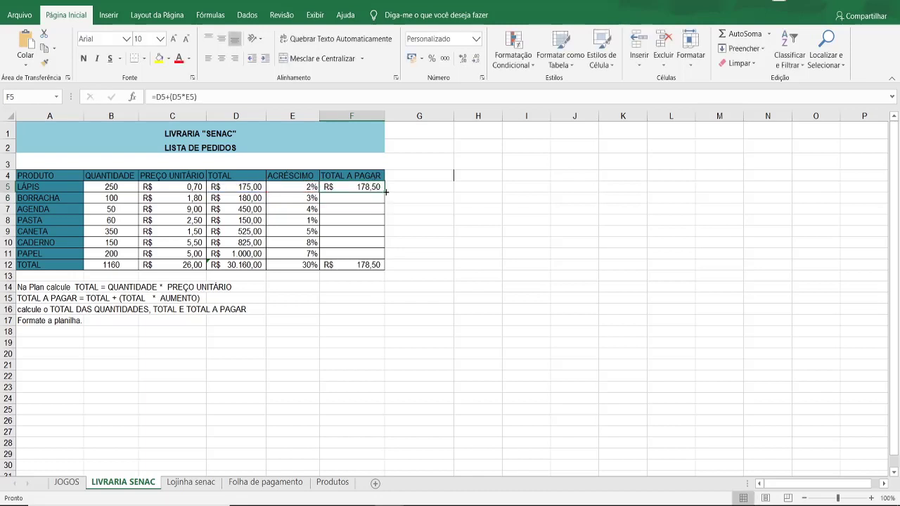
double_click(384, 192)
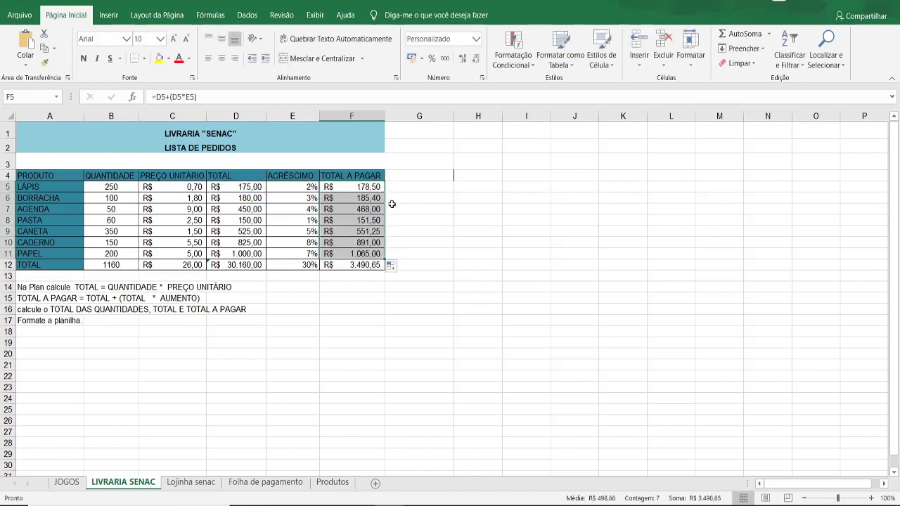
- Clear the existing TOTAL formula from F12
click(450, 254)
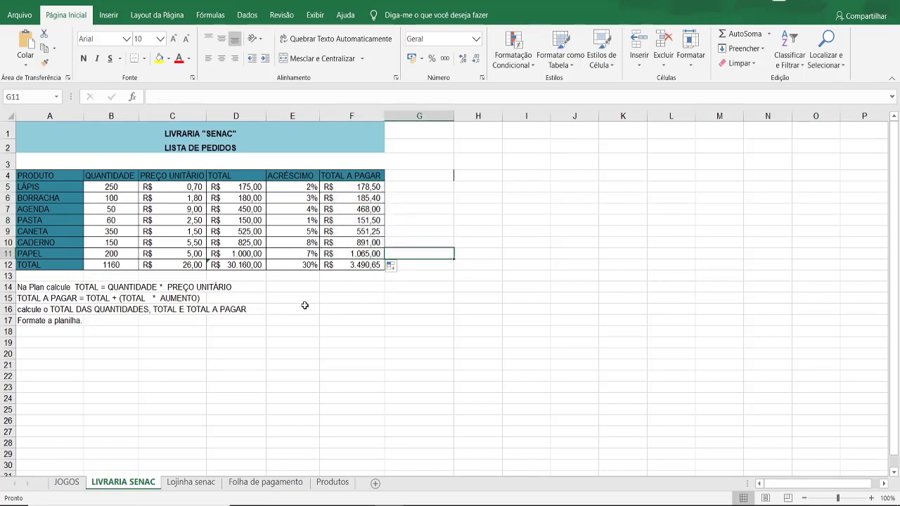
click(366, 262)
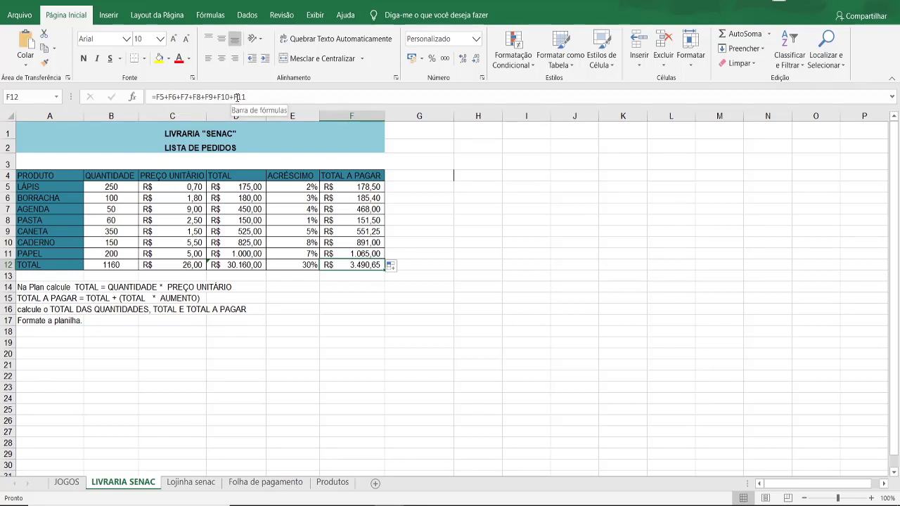
click(432, 256)
click(380, 264)
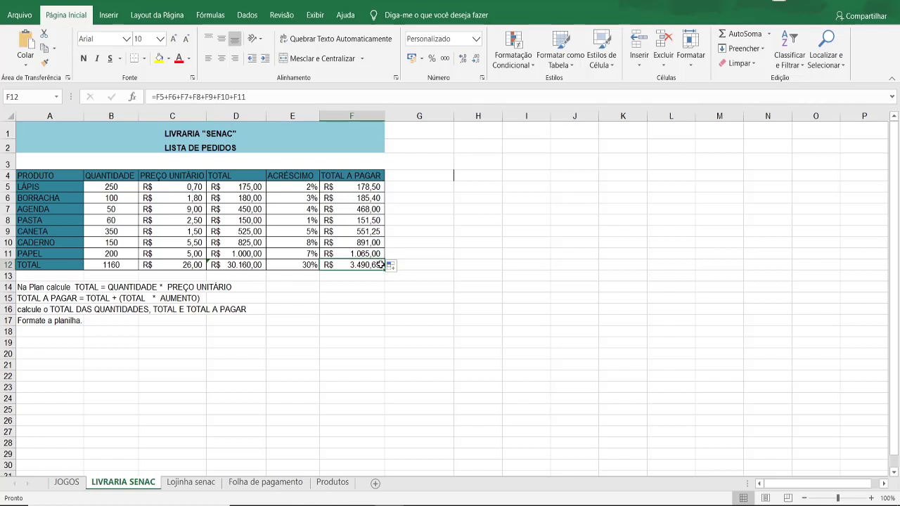
key(BackSpace)
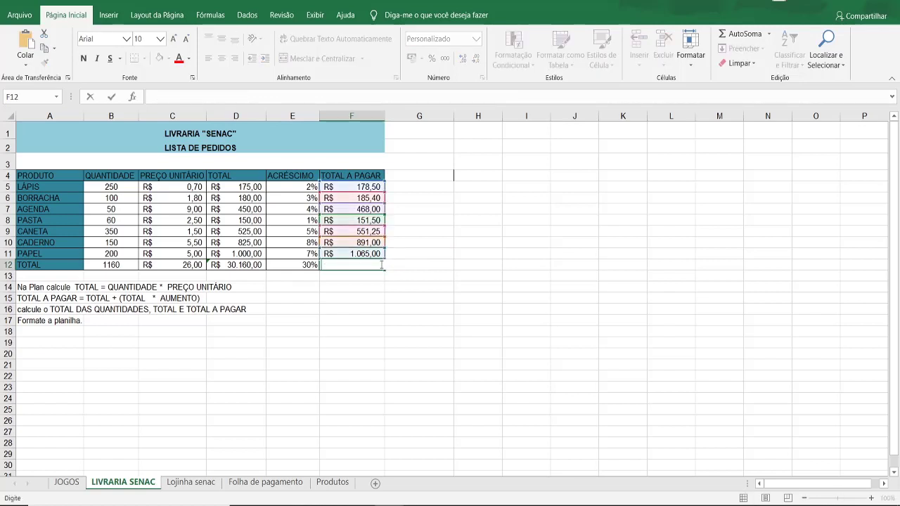
click(469, 258)
- AutoSum the TOTAL A PAGAR amounts F5:F11 into F12, giving R$ 3.490,65
drag(368, 186, 366, 254)
click(478, 221)
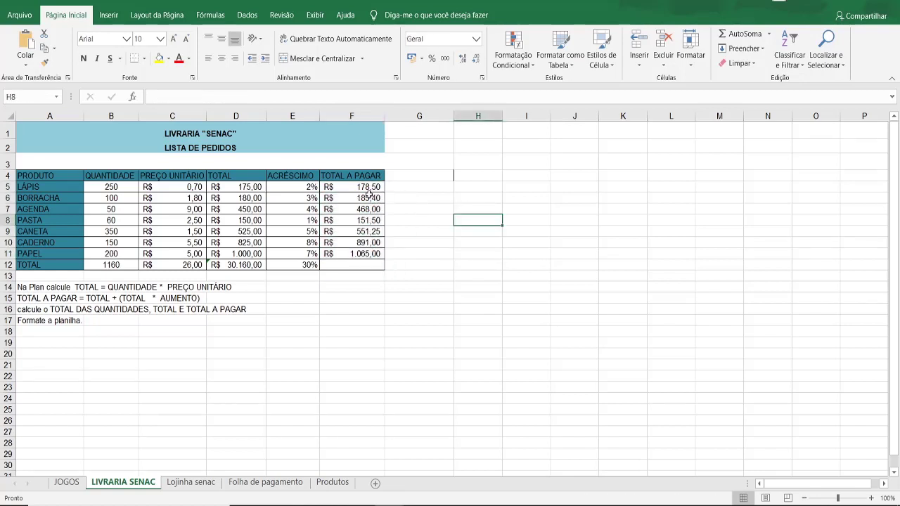
click(361, 187)
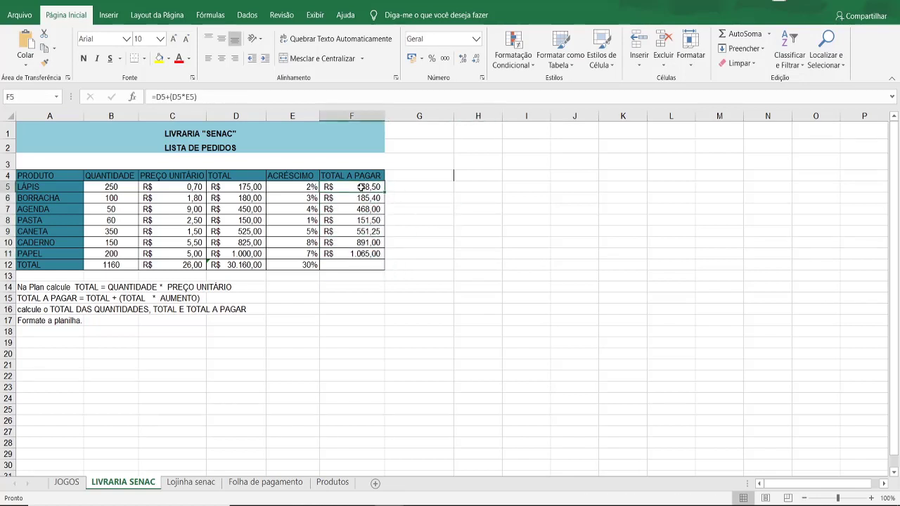
drag(361, 187, 369, 251)
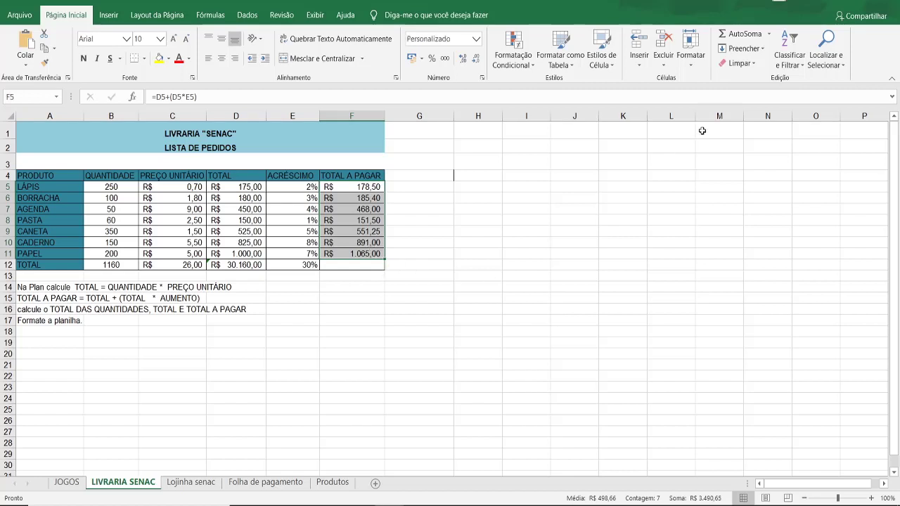
click(740, 33)
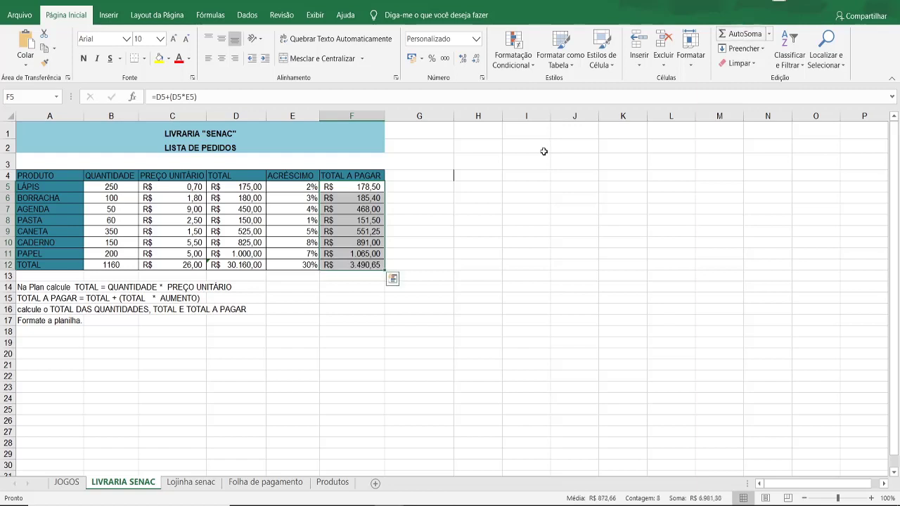
- Rewrite F12 as a SOMA formula over F5 to F11
click(458, 245)
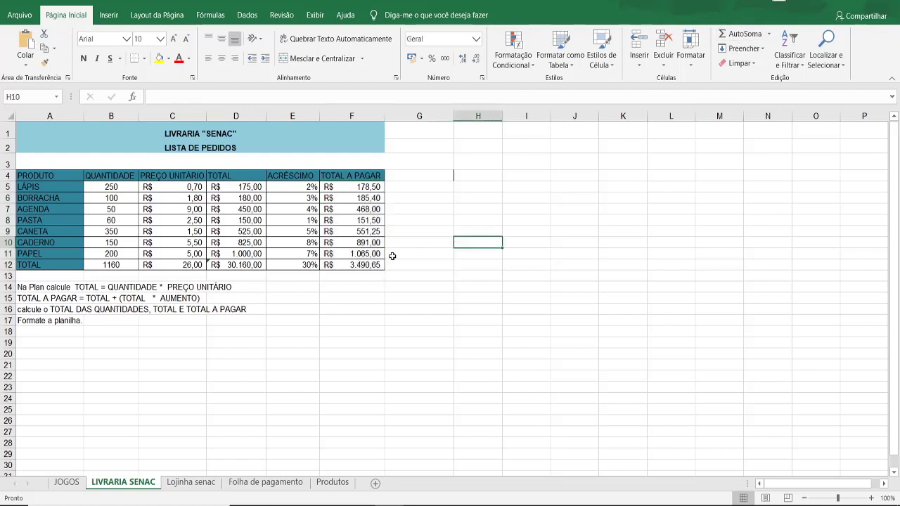
click(366, 264)
key(BackSpace)
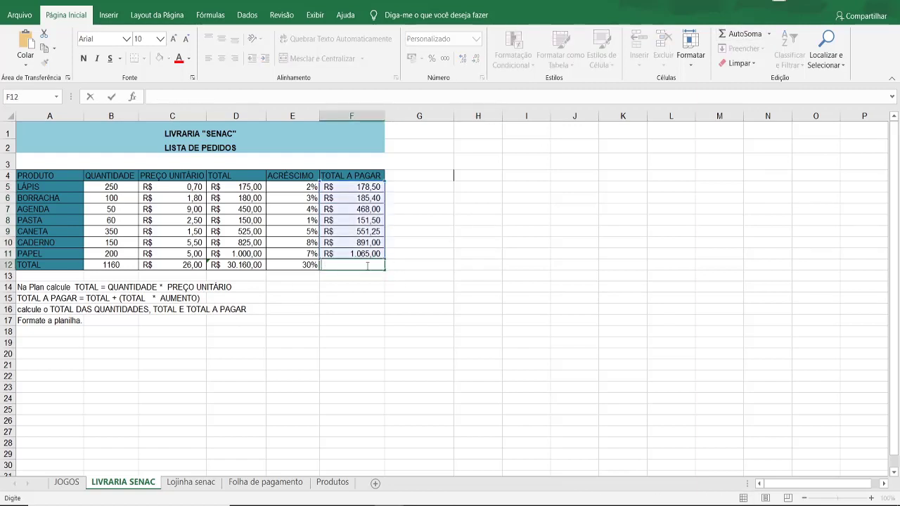
text(=soma)
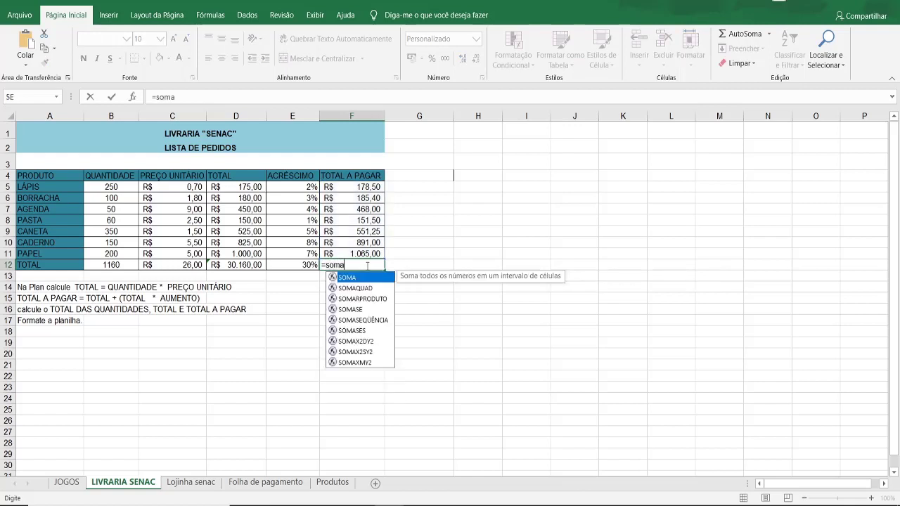
double_click(344, 279)
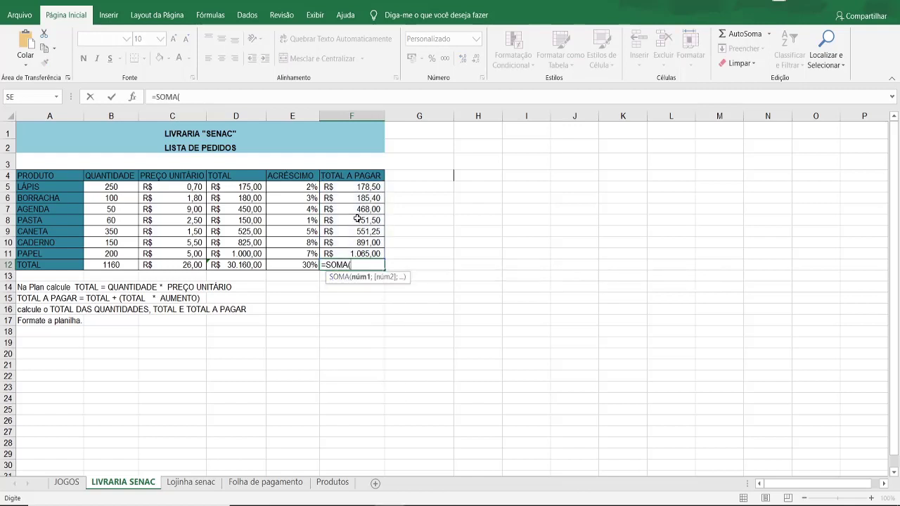
drag(361, 181, 361, 253)
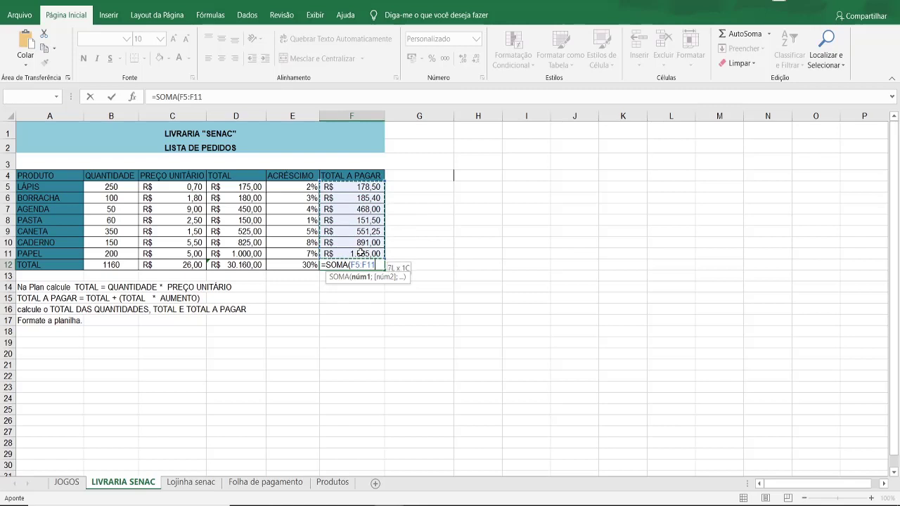
text())
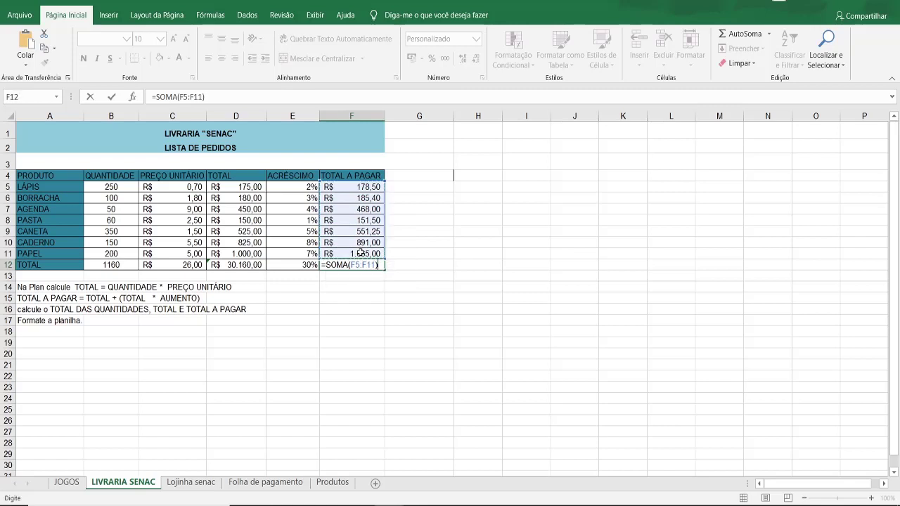
key(Return)
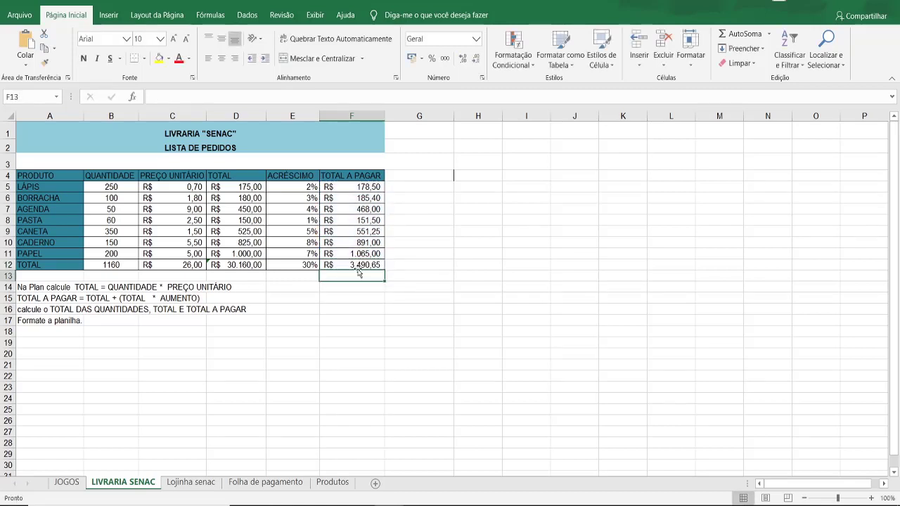
- Clear F12 and re-enter the SOMA formula over column F from F5
click(359, 264)
key(Delete)
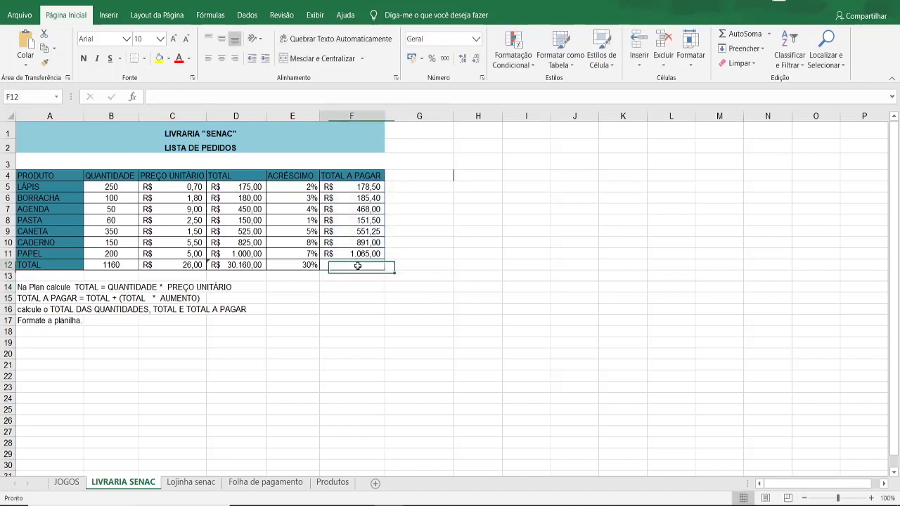
text(=soma)
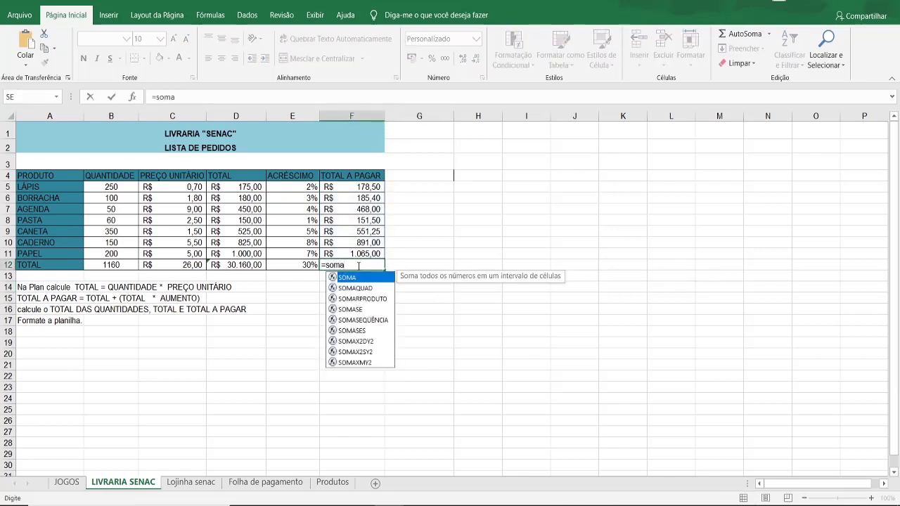
double_click(333, 278)
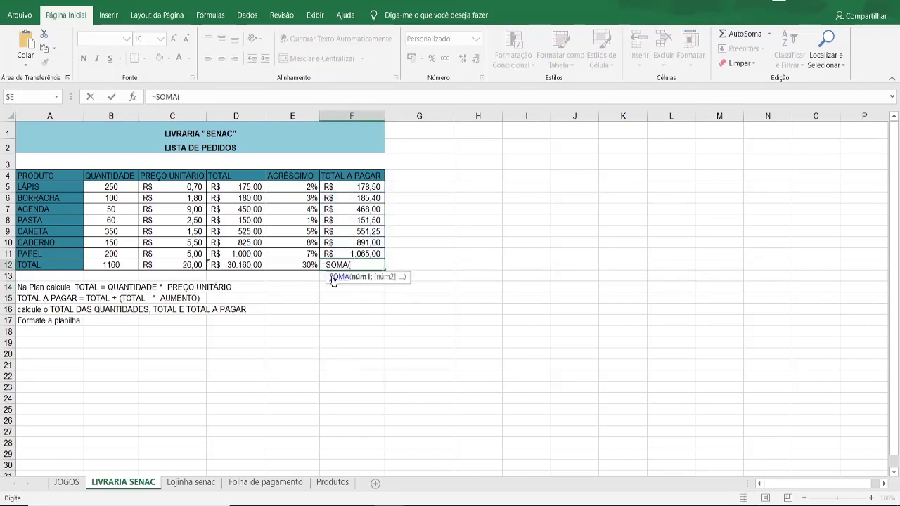
drag(376, 186, 376, 188)
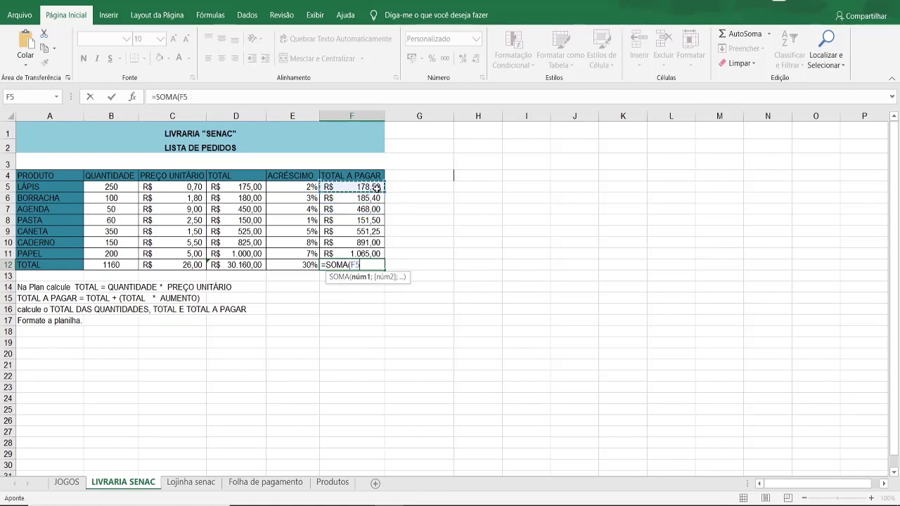
drag(376, 188, 361, 253)
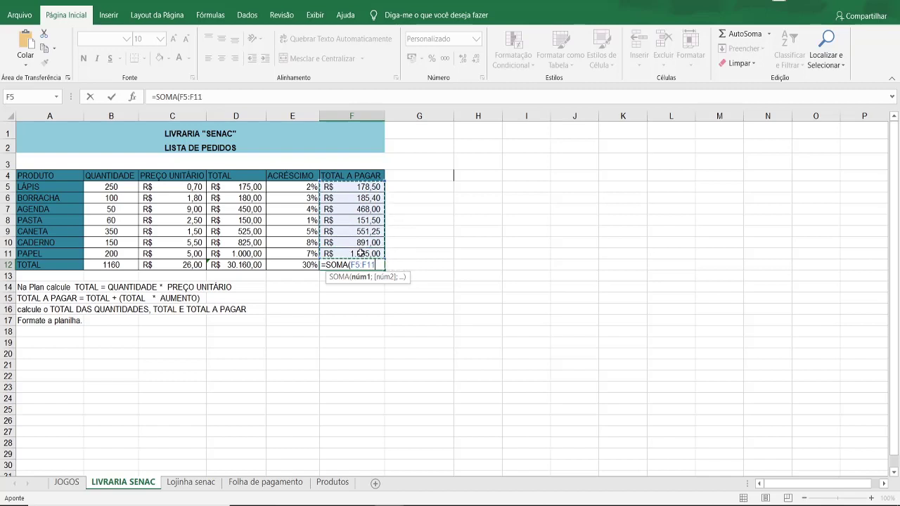
key(ctrl+Return)
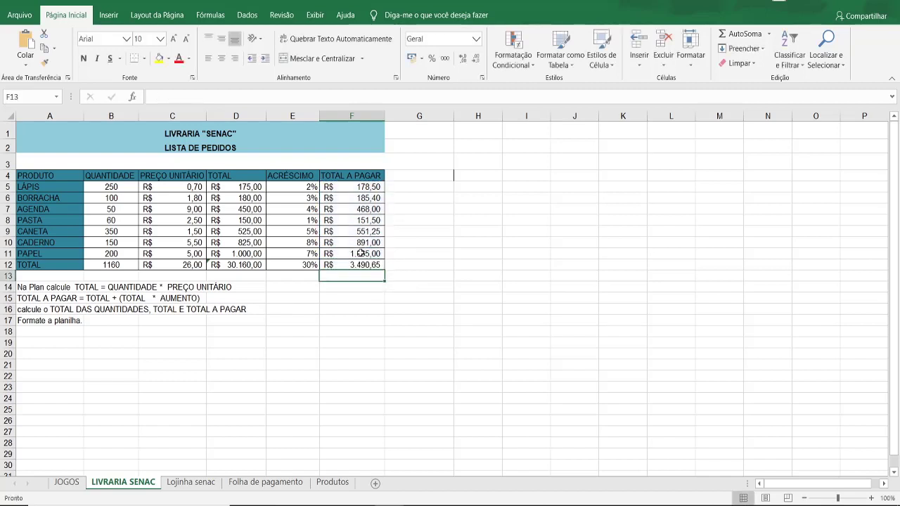
- Re-enter F12 as =SOMA(F5:F10), showing R$ 2.425,65
double_click(359, 267)
key(Escape)
key(Delete)
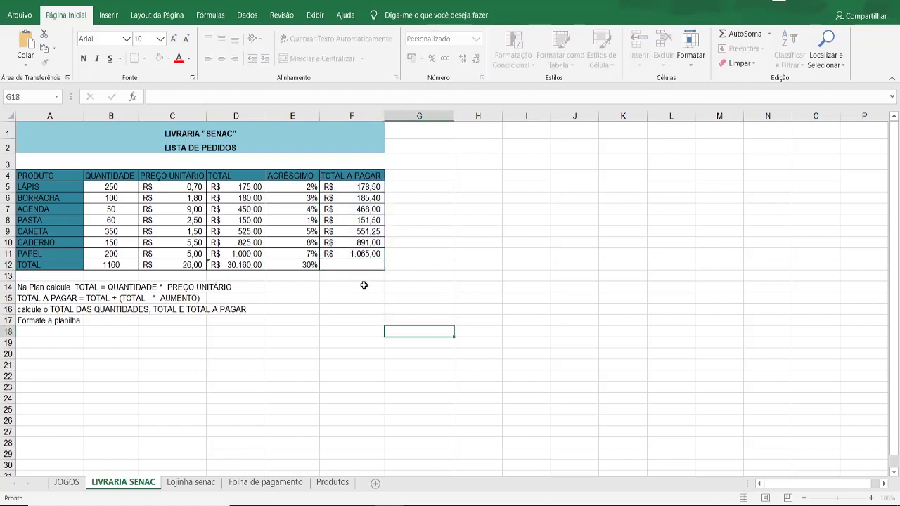
text(=so)
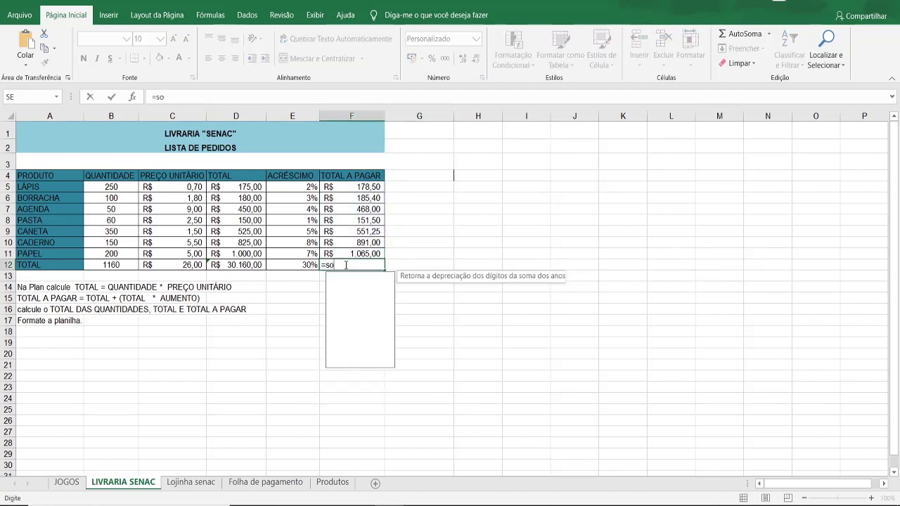
text(ma)
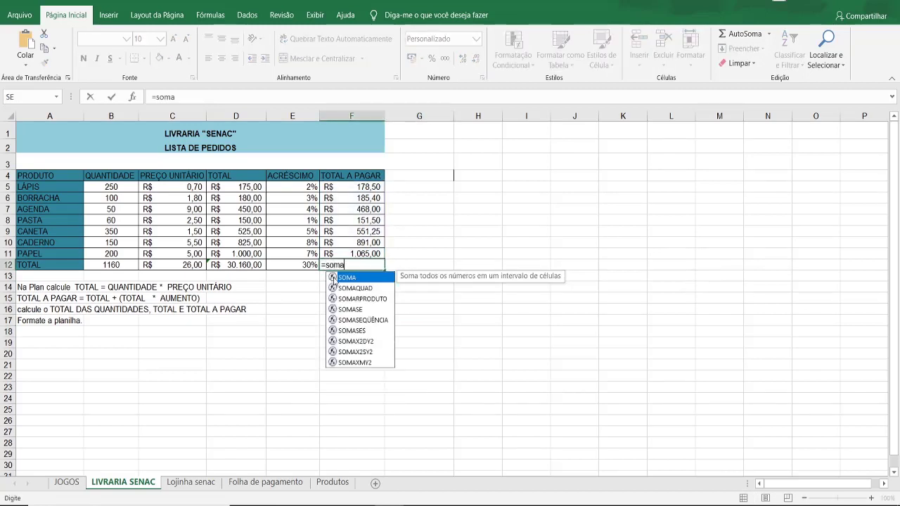
double_click(333, 278)
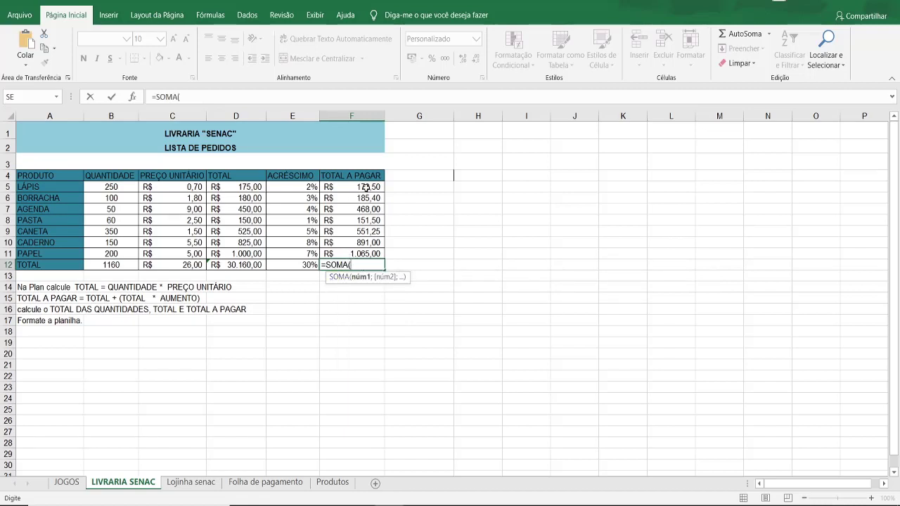
drag(366, 187, 376, 253)
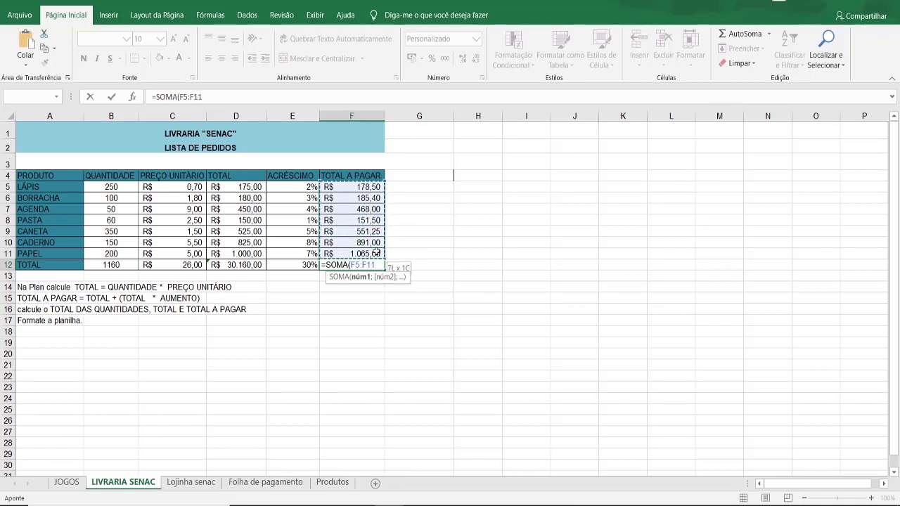
drag(376, 253, 373, 243)
text())
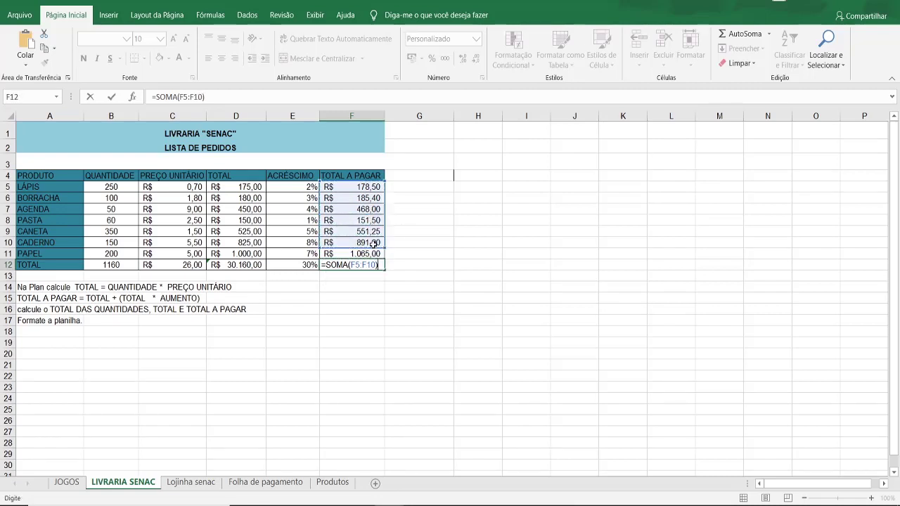
key(Return)
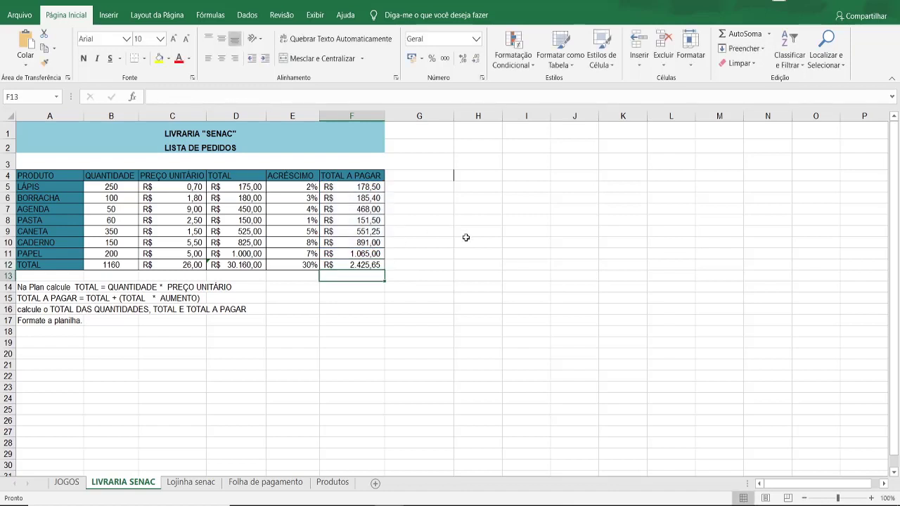
click(468, 240)
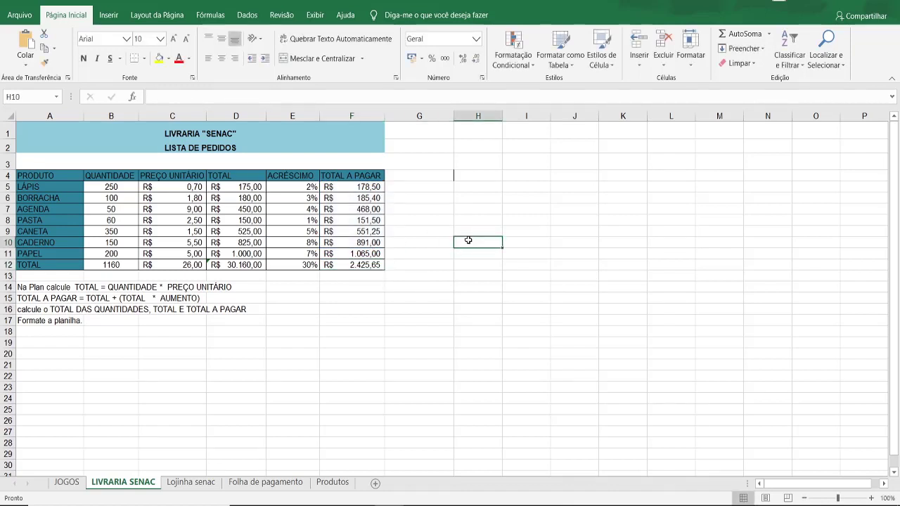
click(513, 231)
text(=)
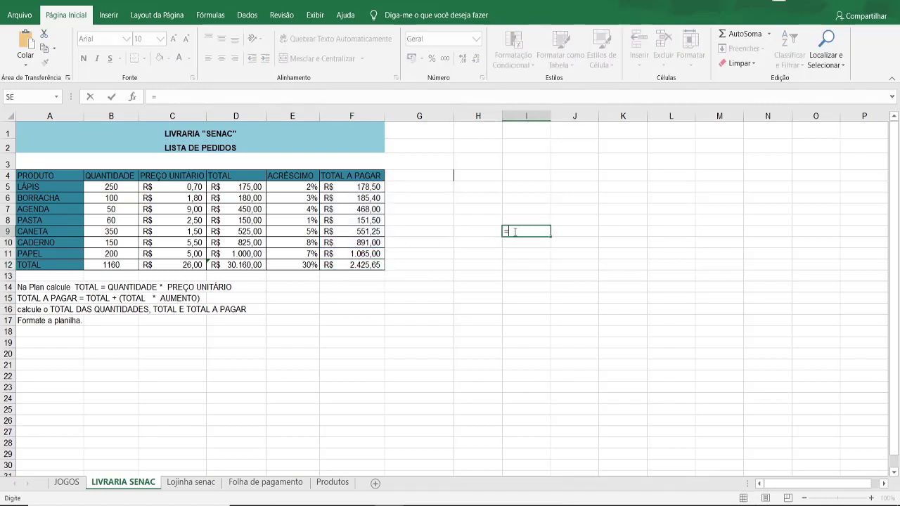
text(s)
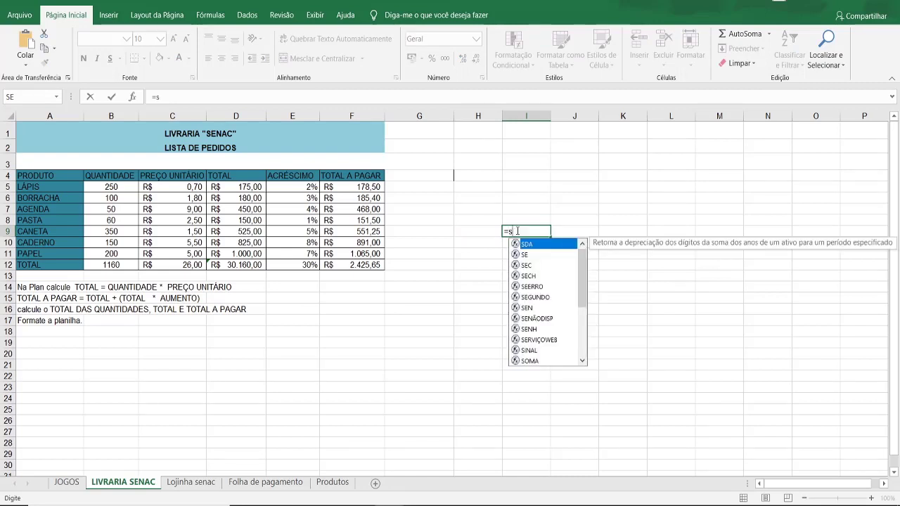
drag(583, 281, 585, 331)
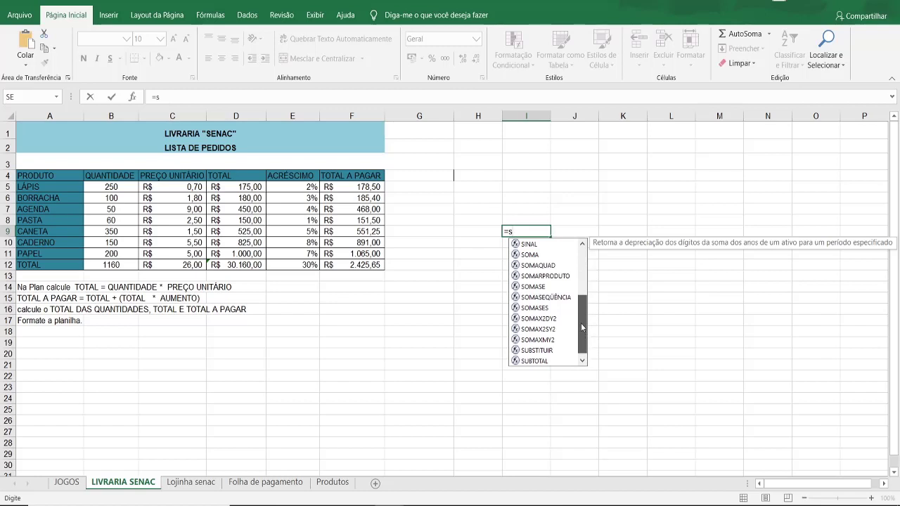
drag(582, 339, 577, 287)
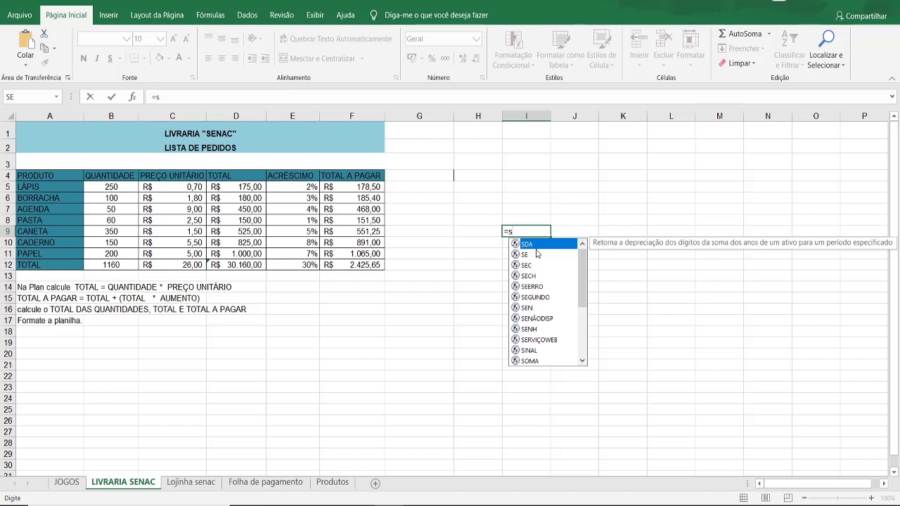
key(BackSpace)
key(BackSpace)
click(458, 276)
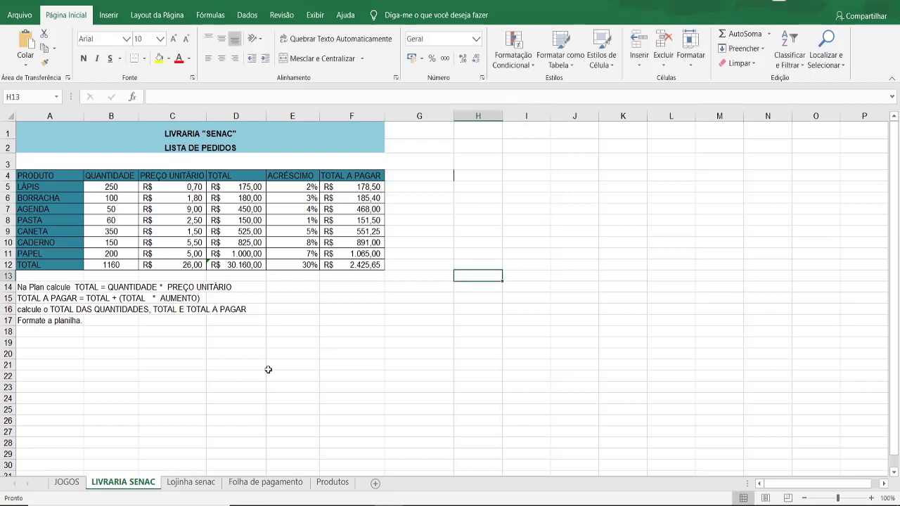
- Switch between the Lojinha senac and Folha de pagamento sheets, ending on Lojinha senac
click(181, 483)
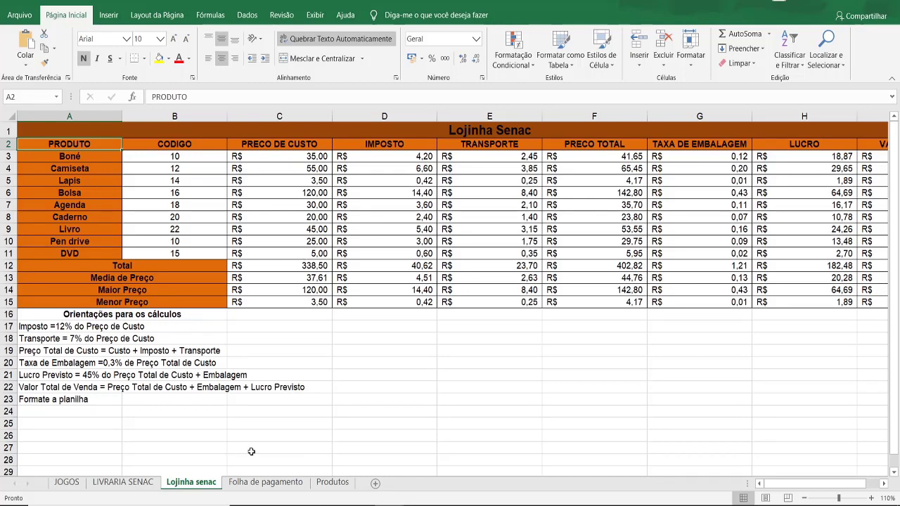
click(256, 482)
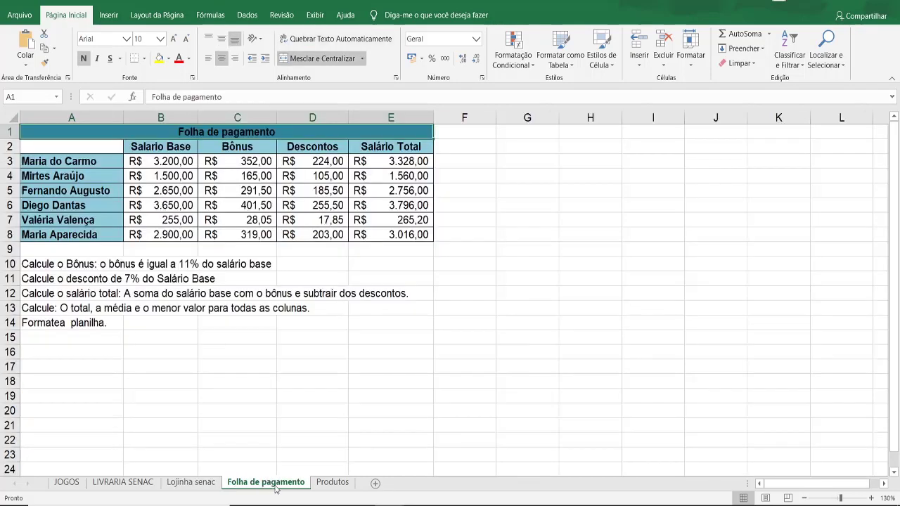
click(322, 482)
click(210, 485)
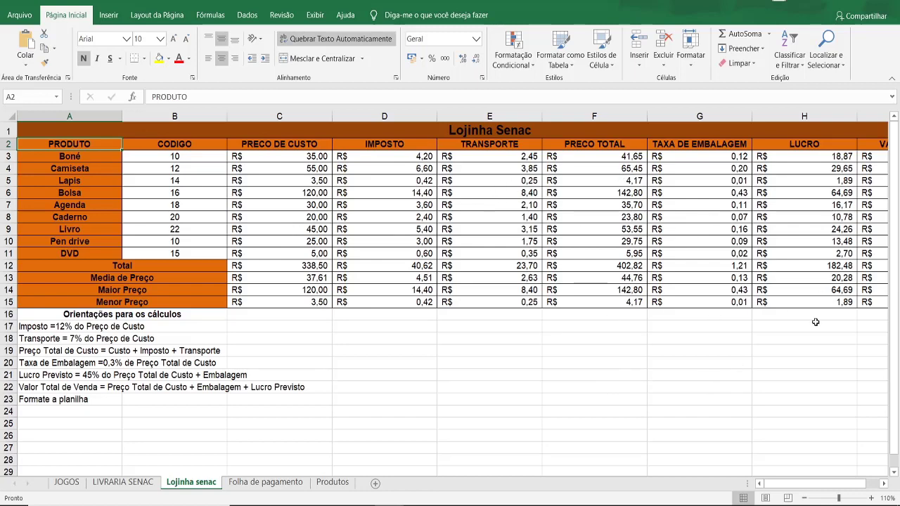
drag(787, 486, 862, 478)
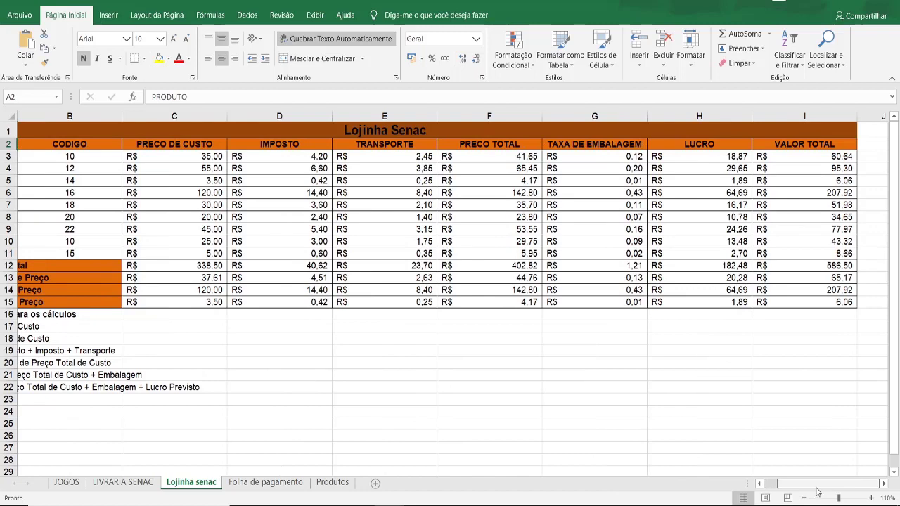
drag(817, 490, 660, 495)
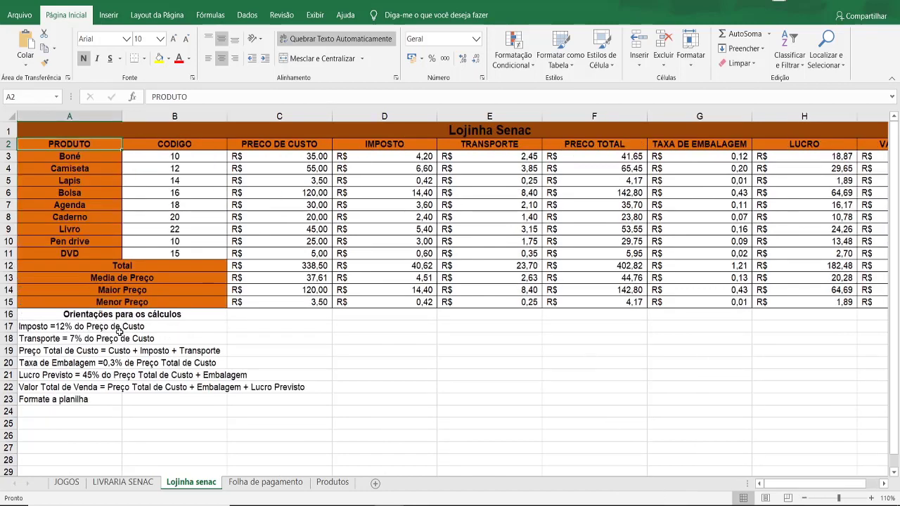
click(396, 159)
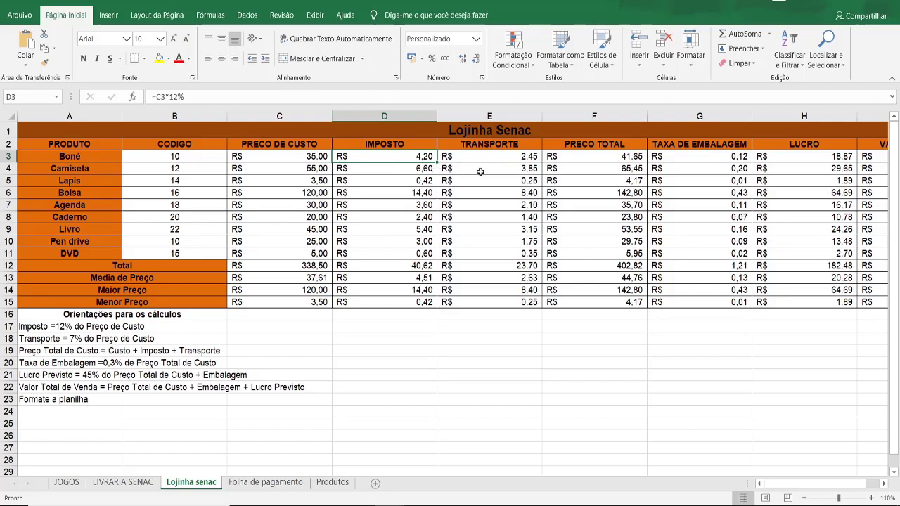
click(487, 159)
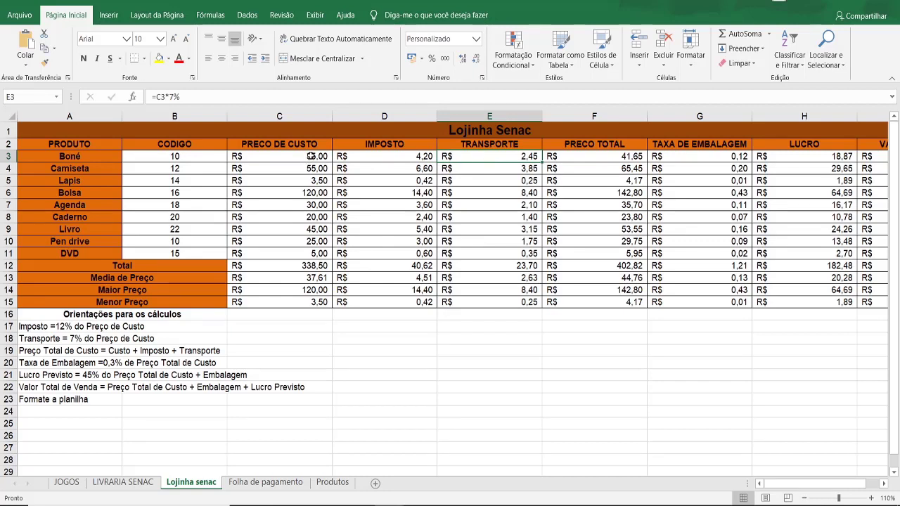
click(312, 156)
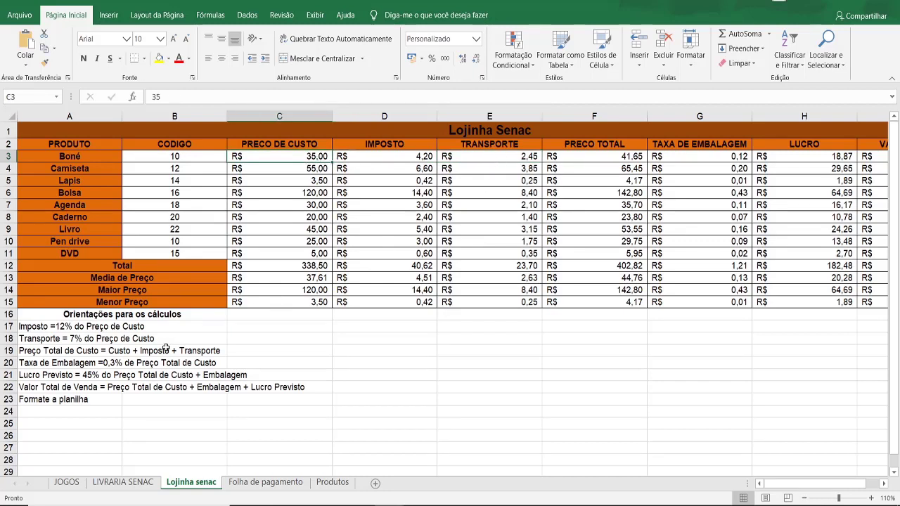
click(632, 155)
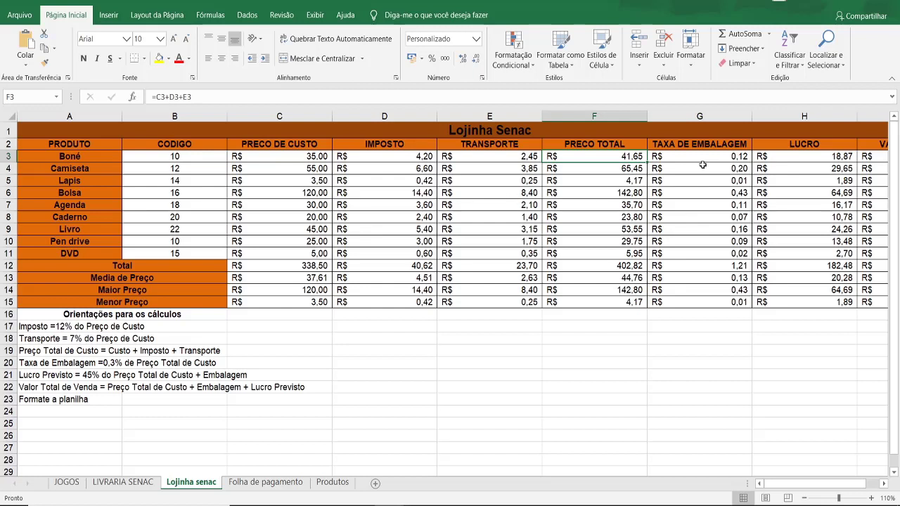
click(726, 154)
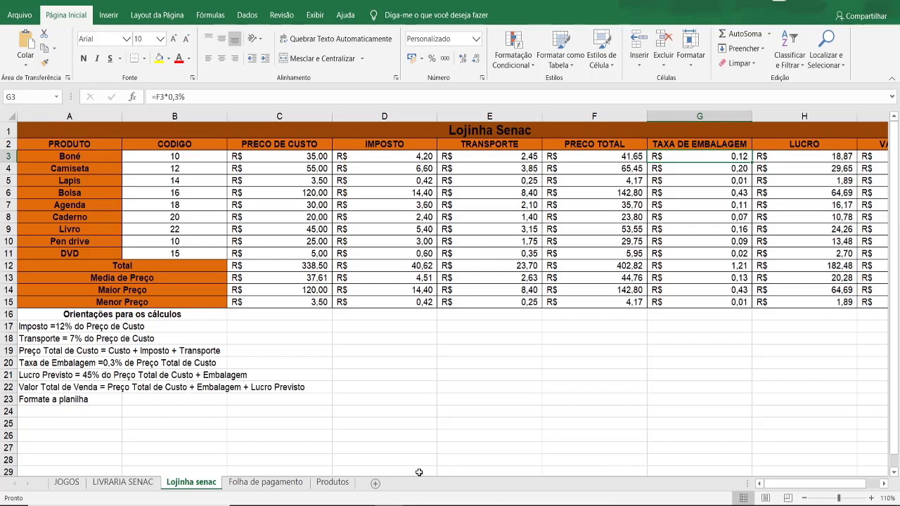
- Inspect the row 3 packaging fee, Lucro and Valor Total formulas in G3, H3 and I3
drag(778, 485, 788, 485)
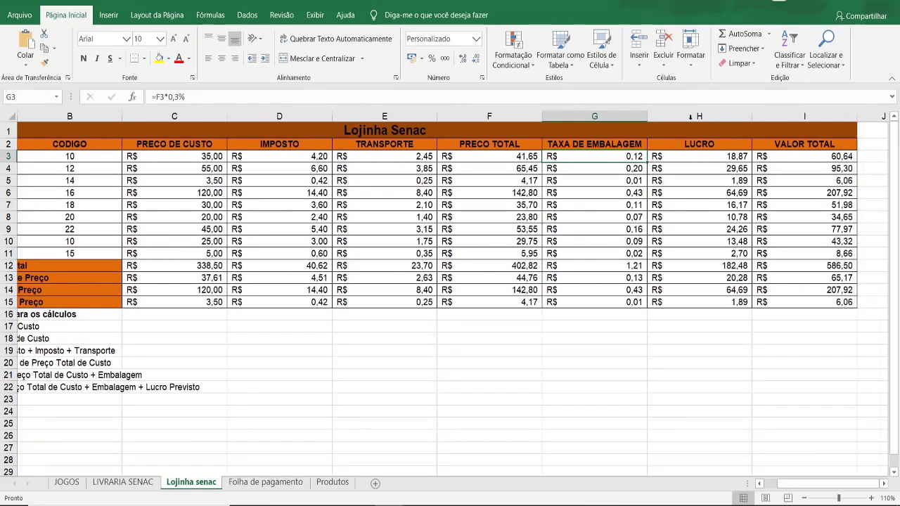
click(698, 156)
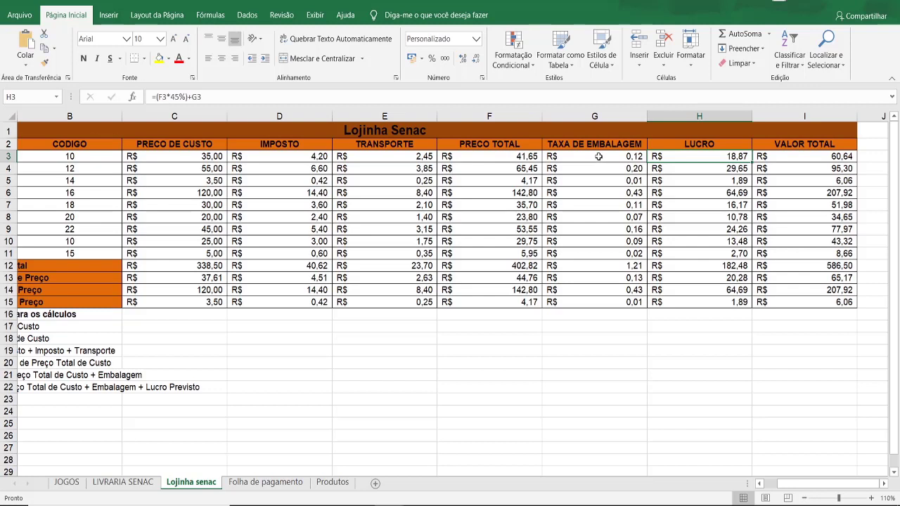
click(818, 158)
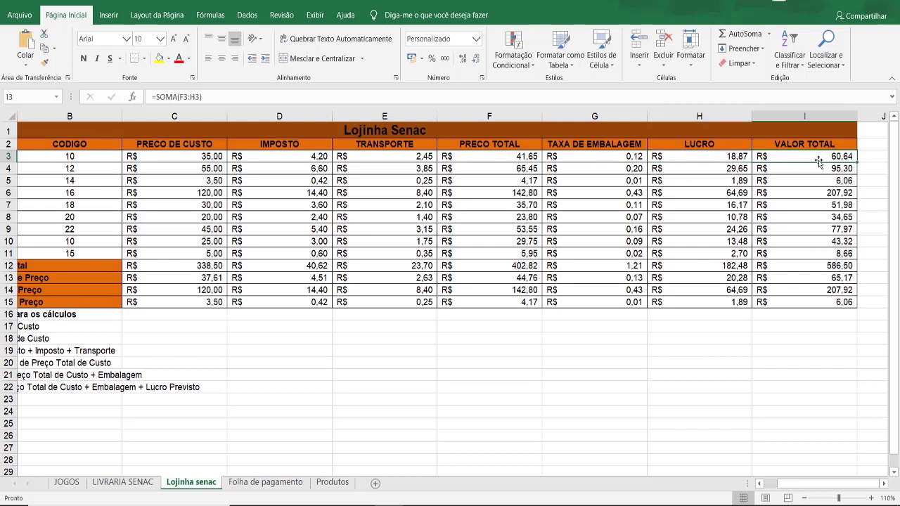
click(506, 159)
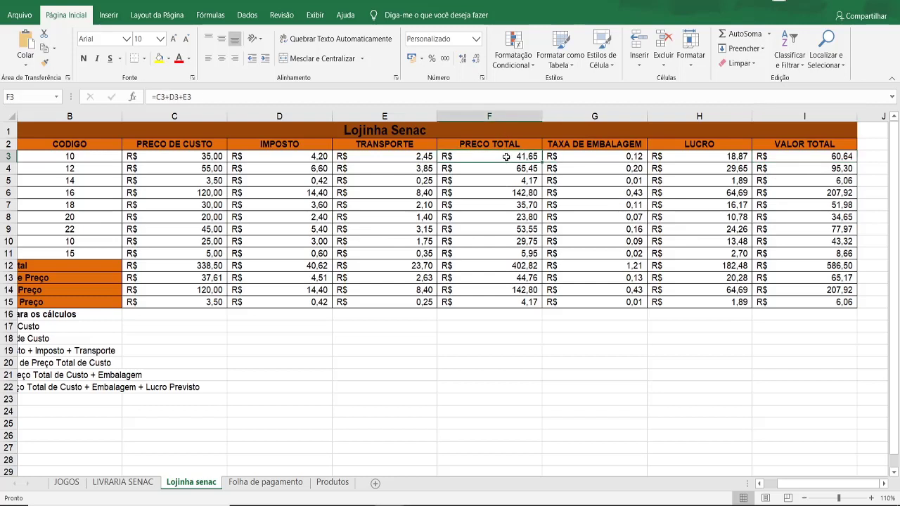
click(791, 158)
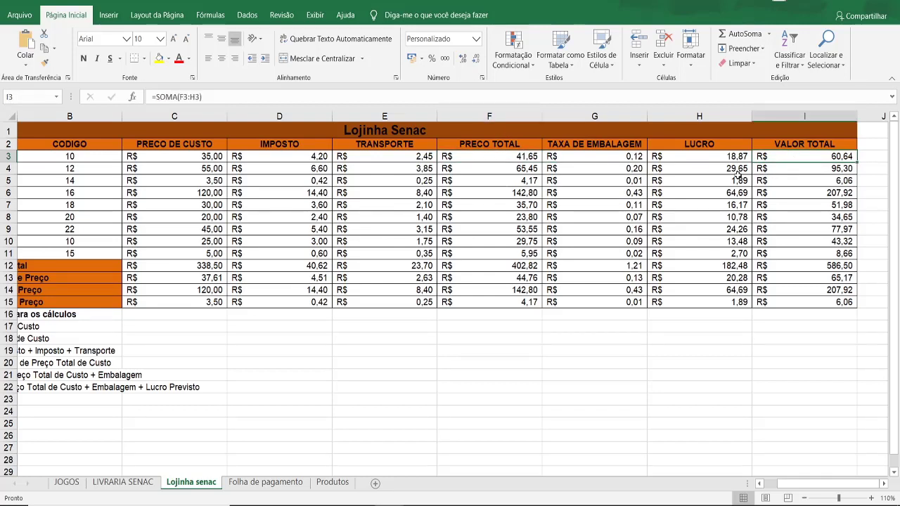
click(610, 159)
click(710, 157)
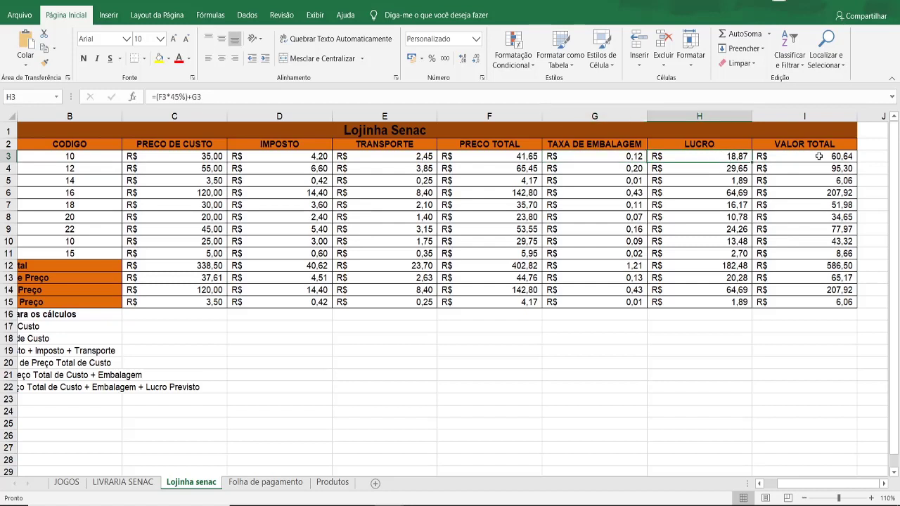
click(817, 156)
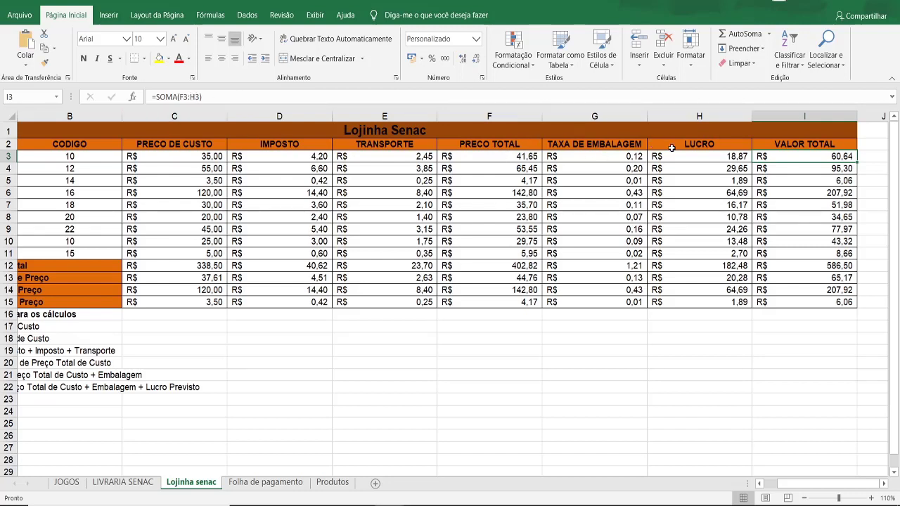
- Check the Valor Total sums for rows 4 to 6, then go to Folha de pagamento
click(813, 170)
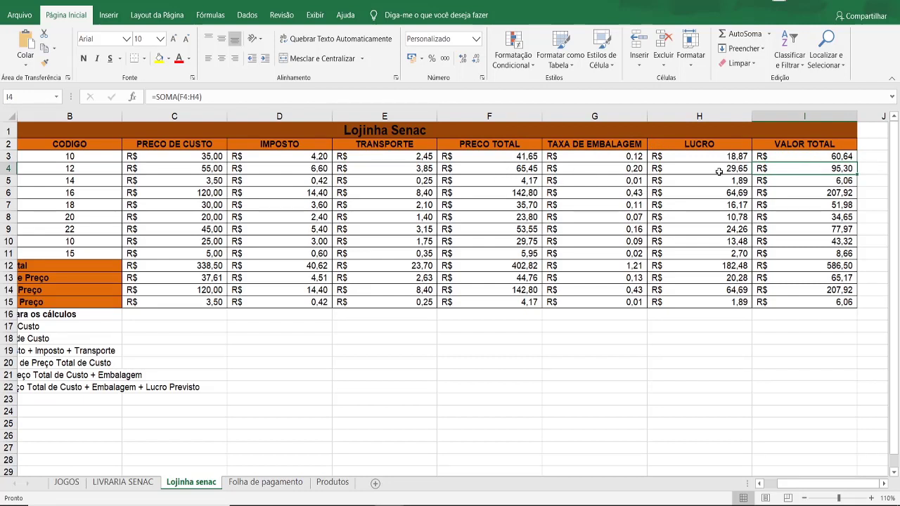
click(840, 183)
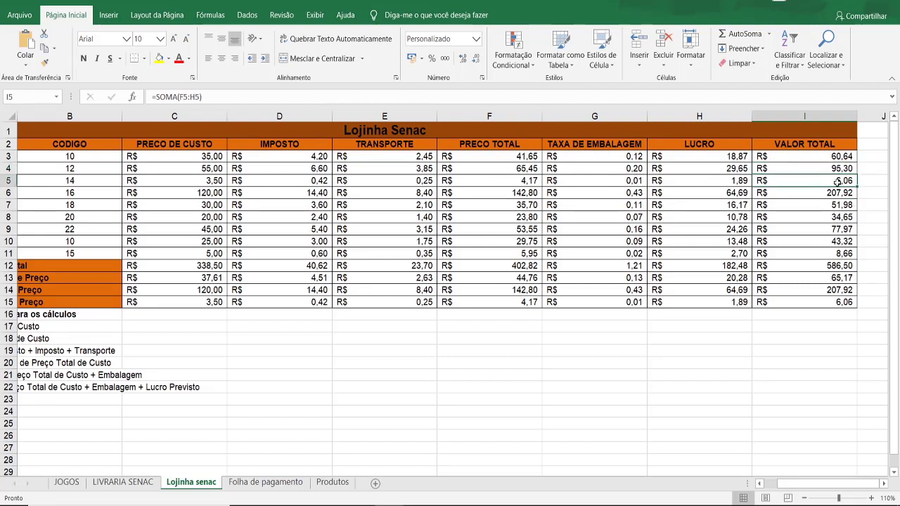
click(838, 194)
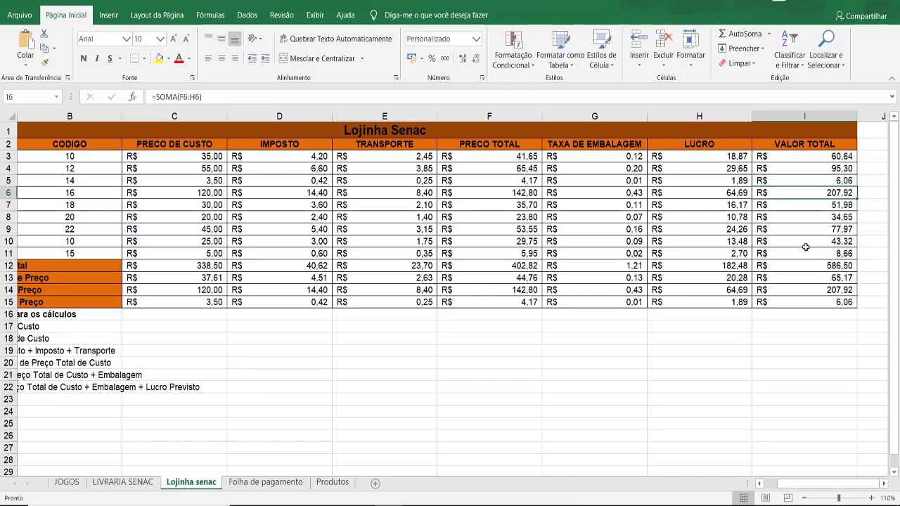
click(272, 481)
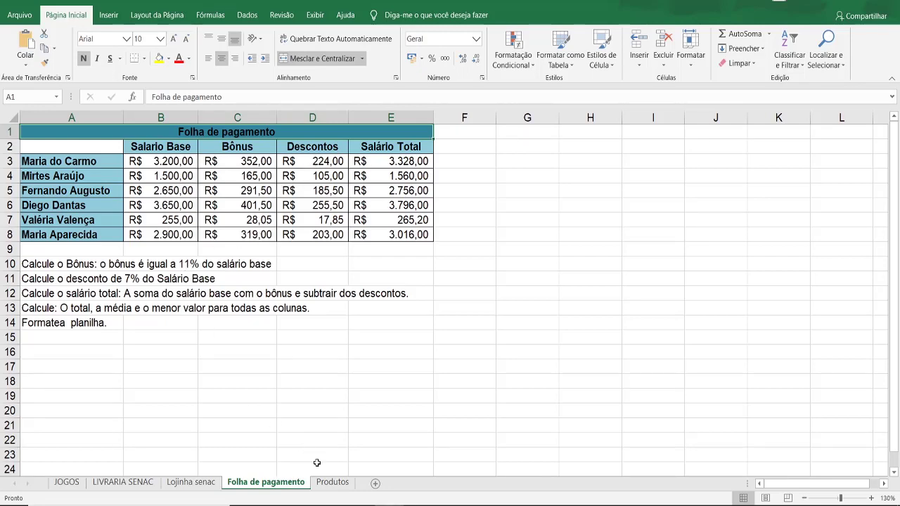
- Go to the Produtos sheet and inspect the B4, C4, D4 and E4 cells
click(332, 483)
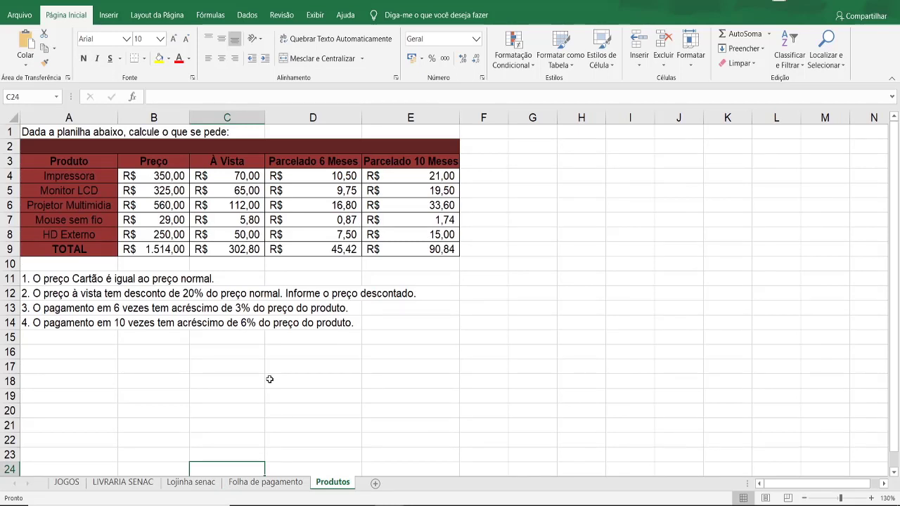
click(163, 177)
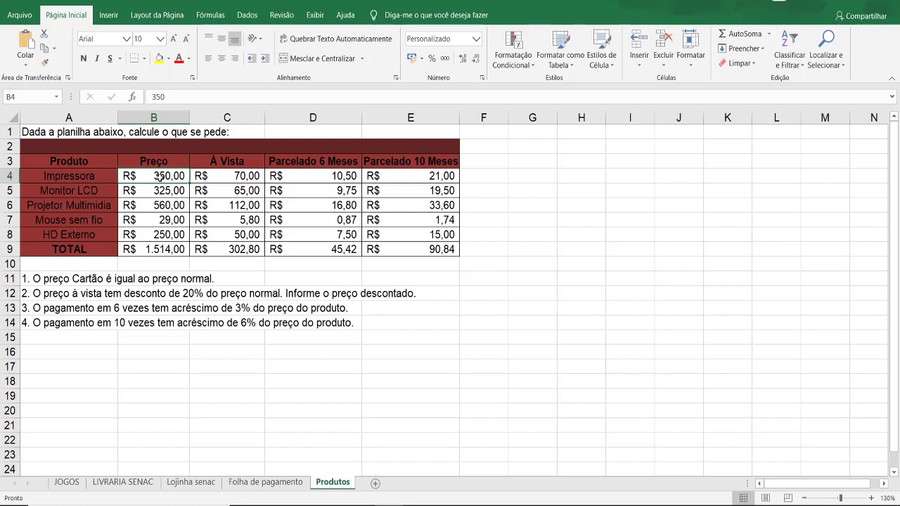
click(227, 174)
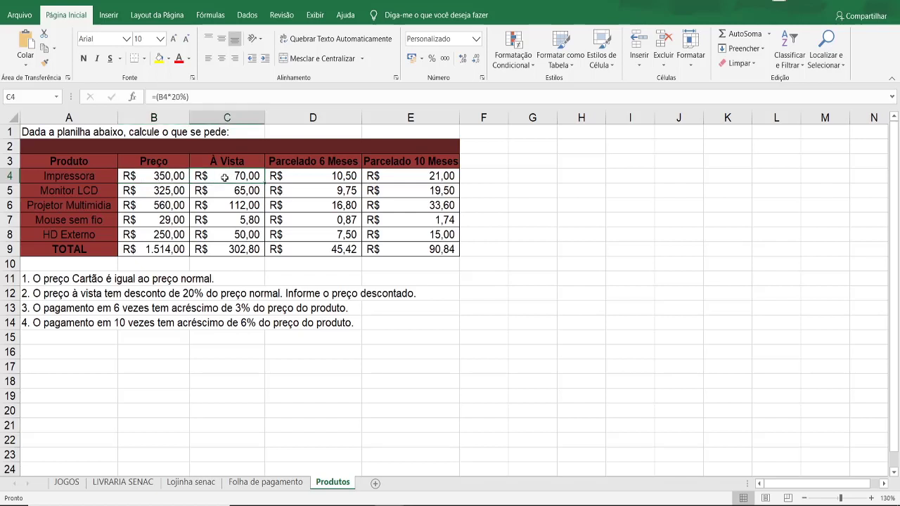
click(312, 182)
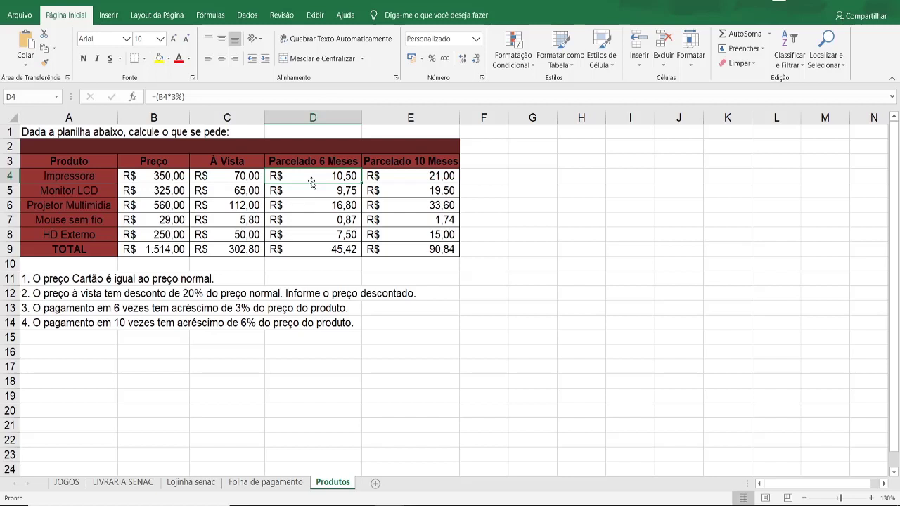
click(429, 176)
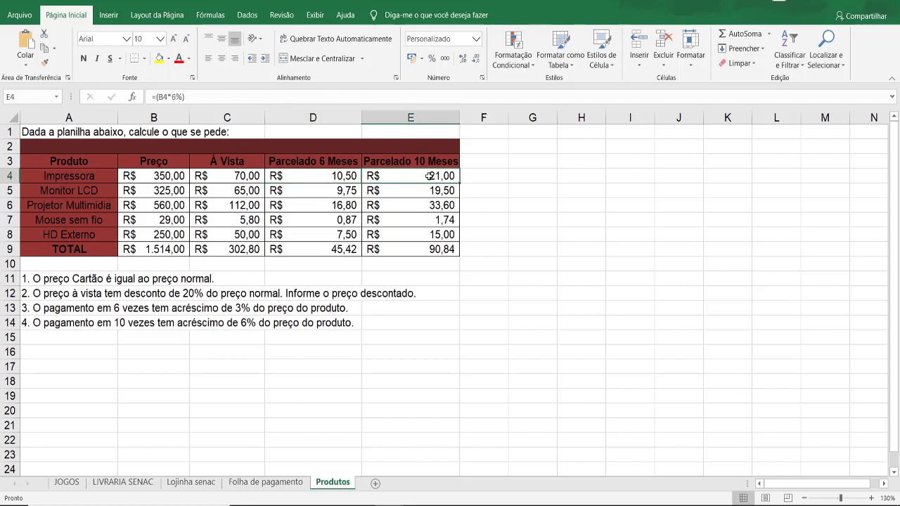
click(480, 332)
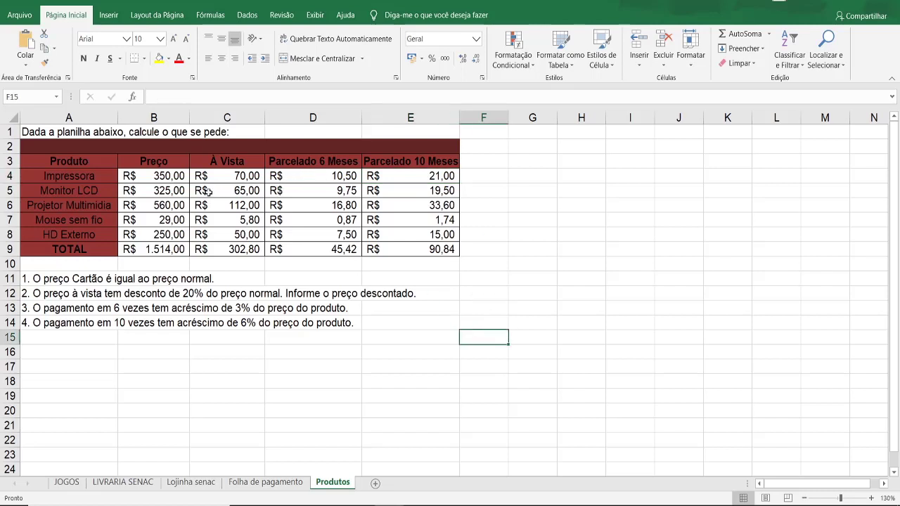
- Begin rewriting the À Vista formula =(B4*20%) in C4
click(163, 175)
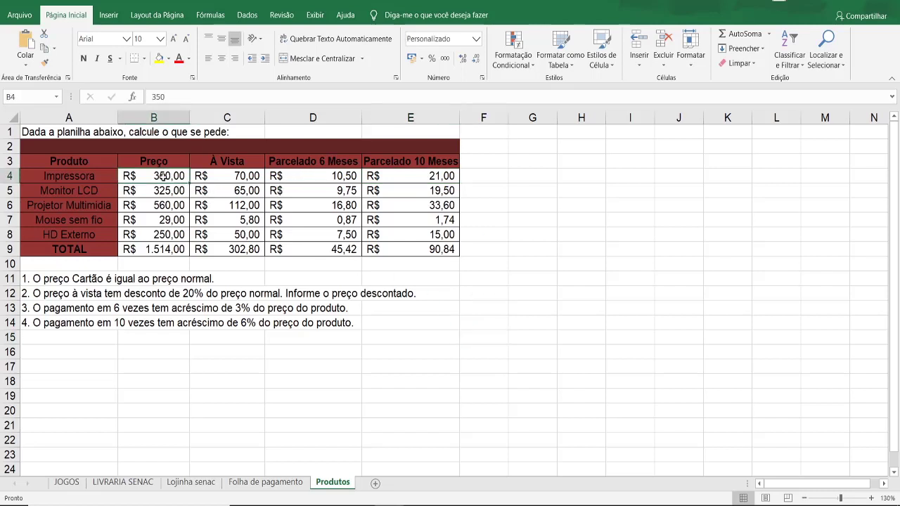
click(216, 179)
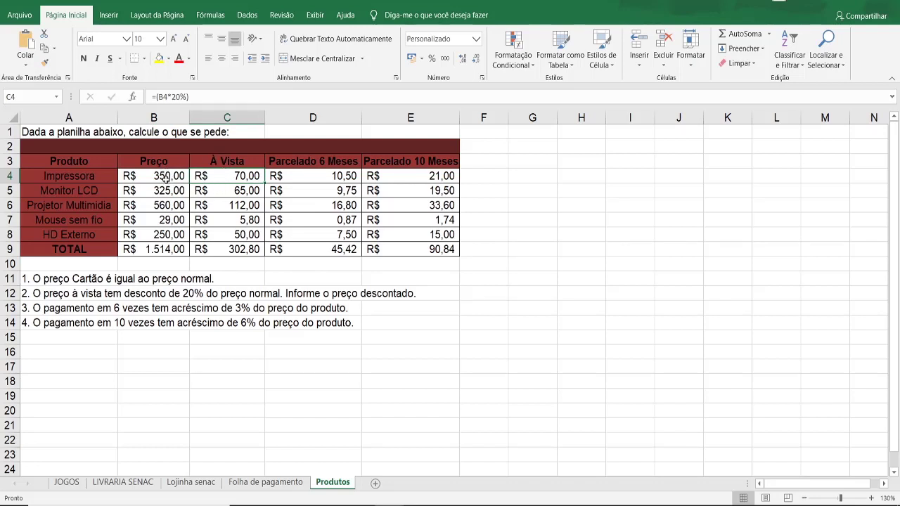
click(156, 97)
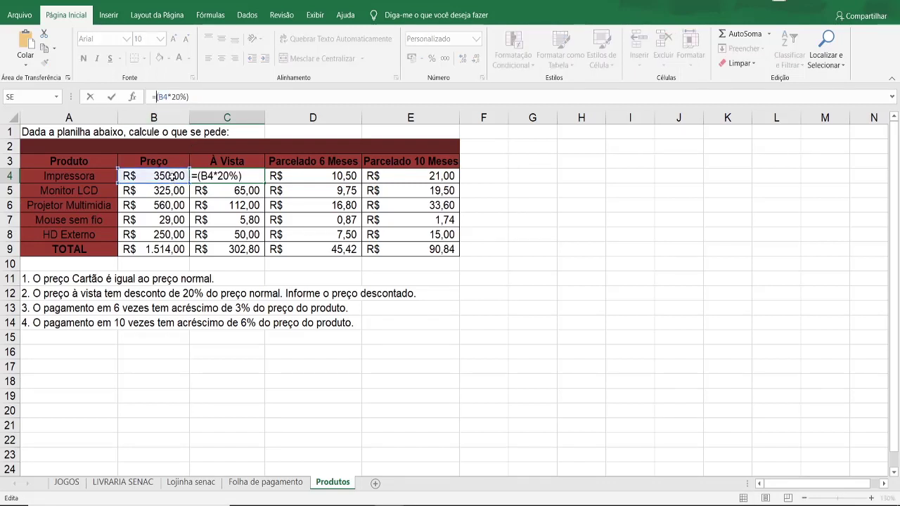
- Make C4 the price minus 20% (280,00) and fill it down À Vista, totalling R$ 1.211,20
click(171, 176)
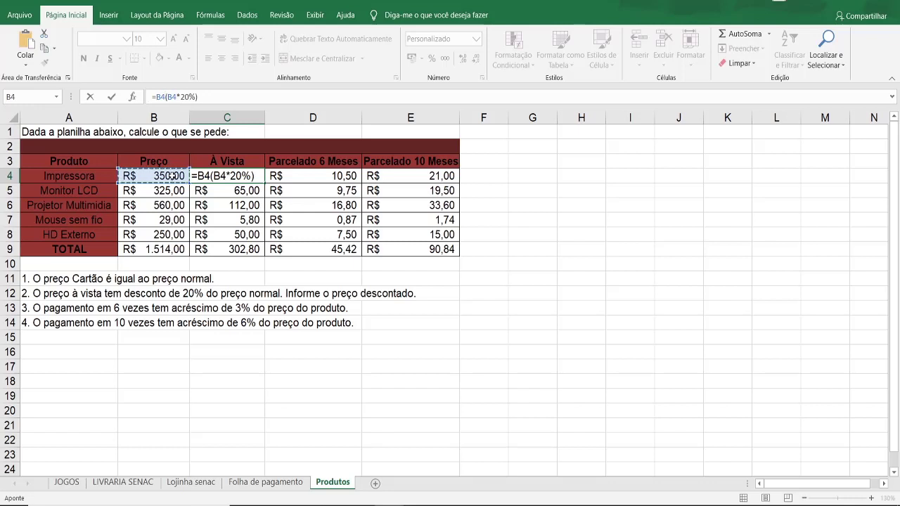
text(-)
key(Return)
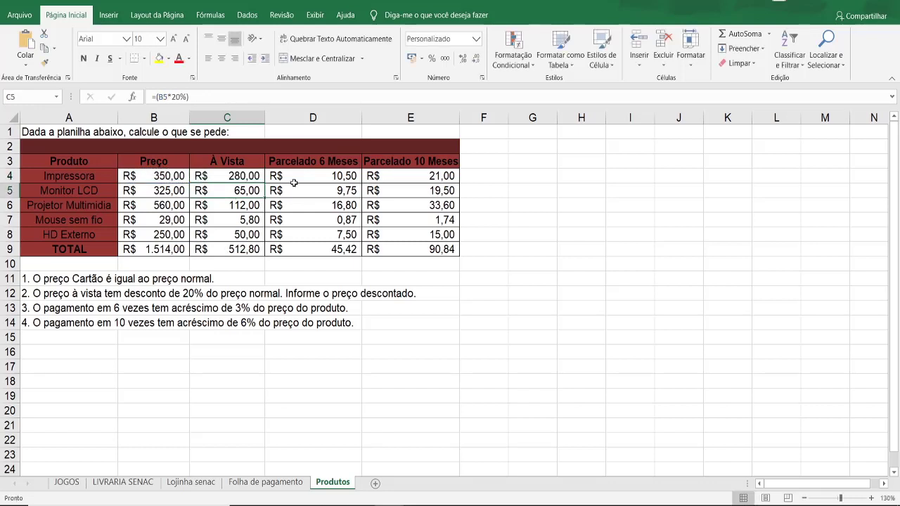
key(Up)
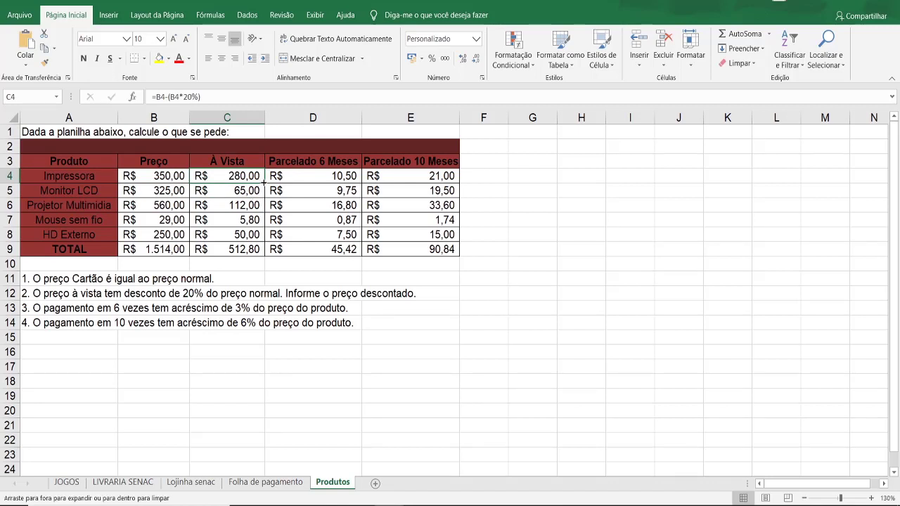
double_click(264, 183)
- Set D4 to =B4+(B4*3%) and fill it down Parcelado 6 Meses, totalling R$ 1.559,42
click(296, 177)
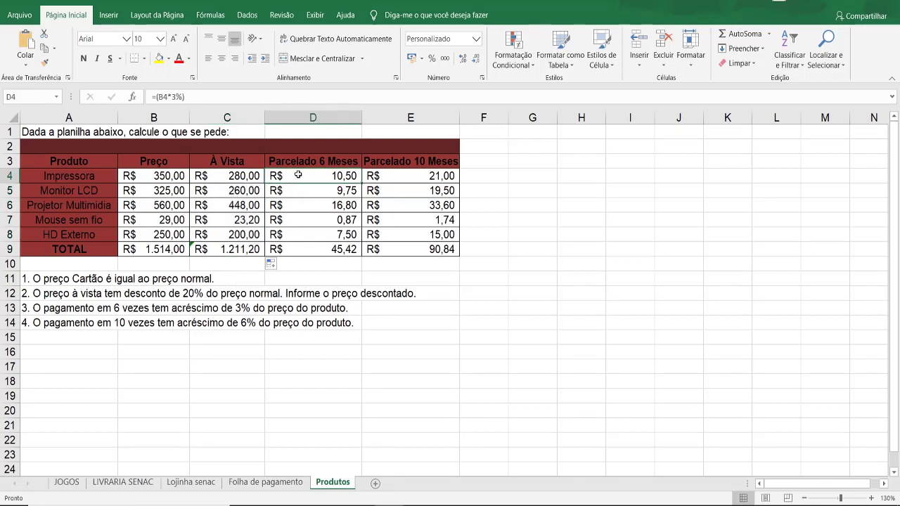
click(164, 96)
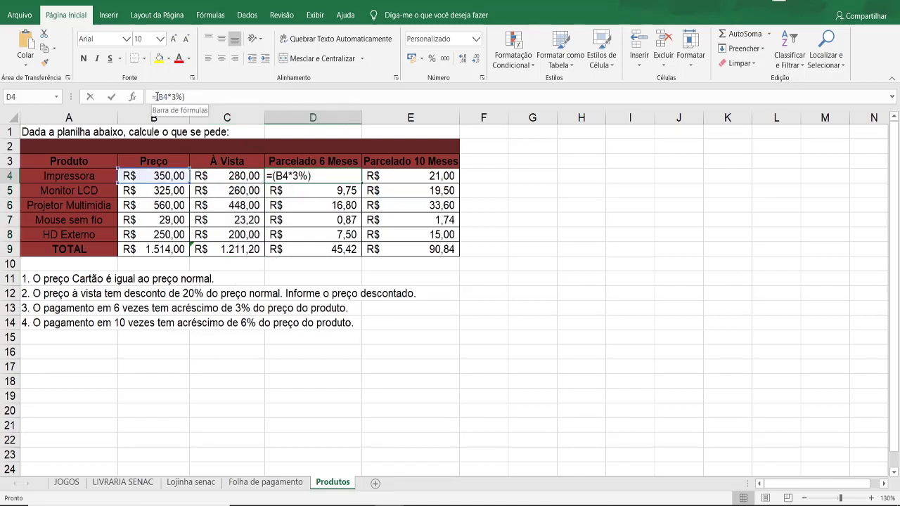
click(169, 176)
text(+)
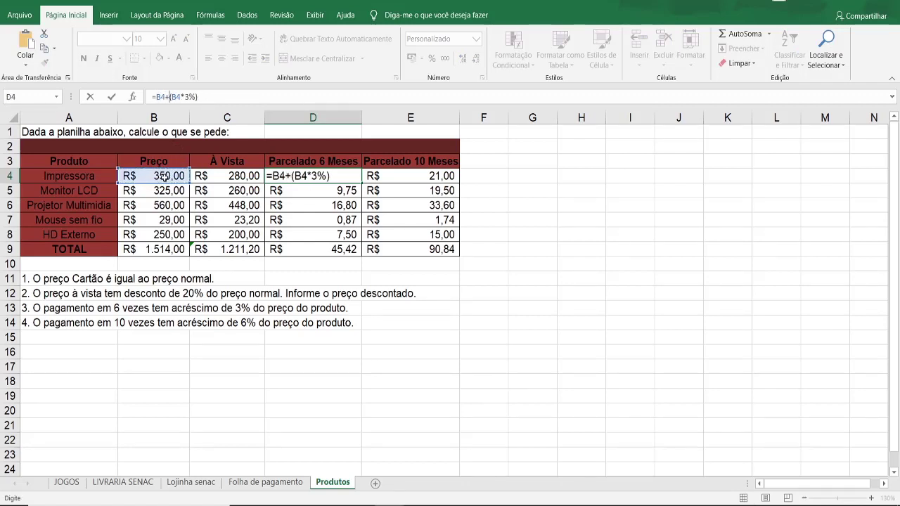
key(Return)
click(351, 179)
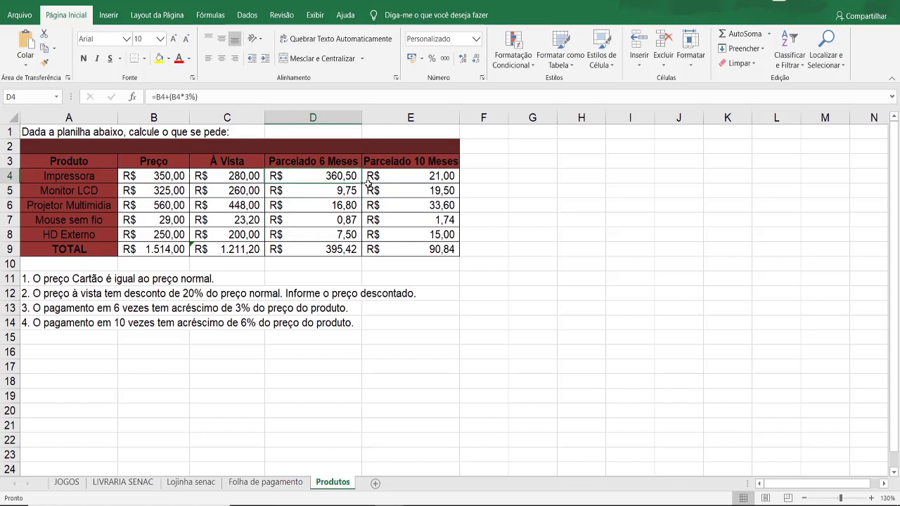
double_click(362, 183)
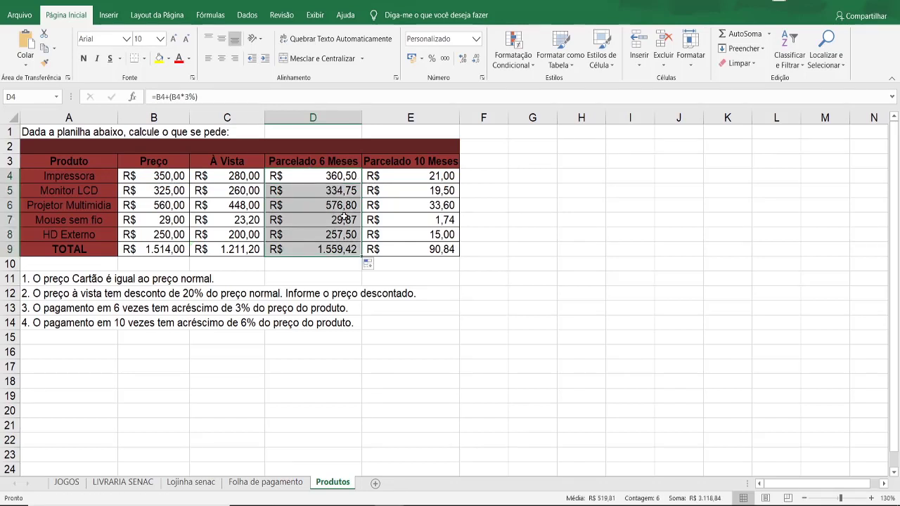
click(342, 174)
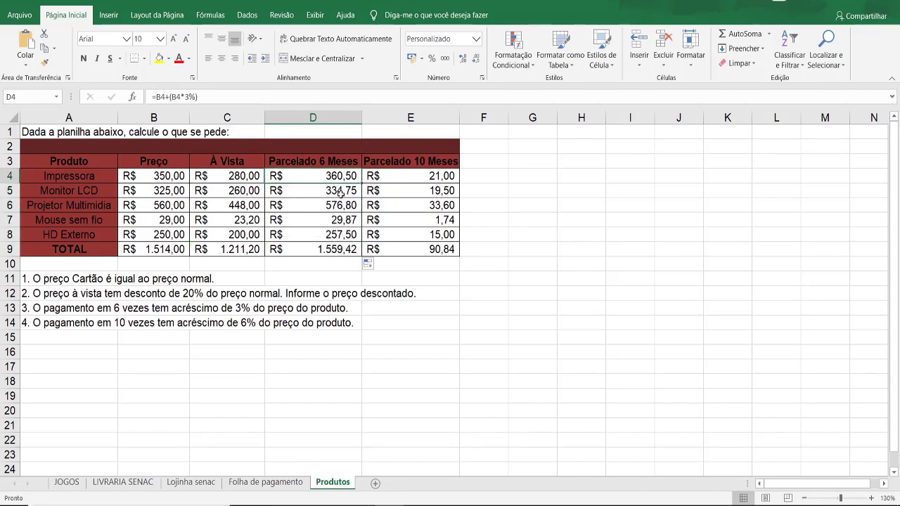
click(502, 182)
text(=)
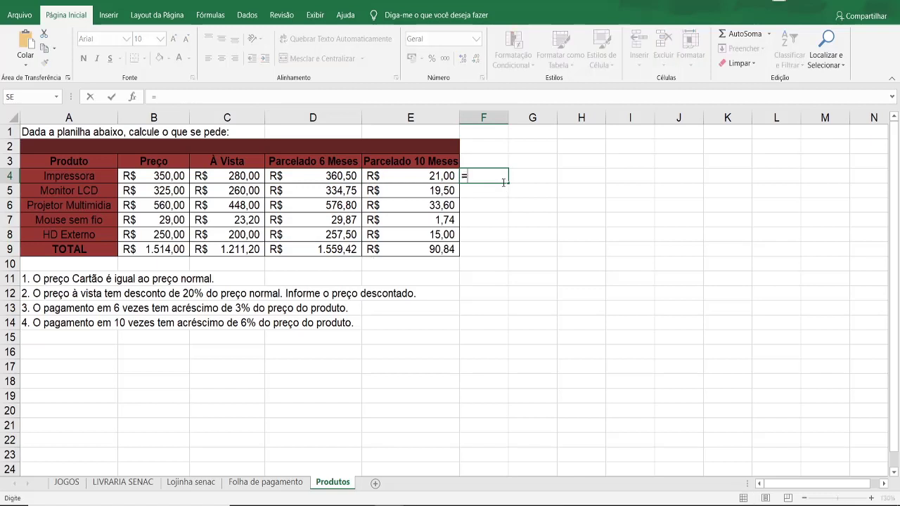
click(172, 178)
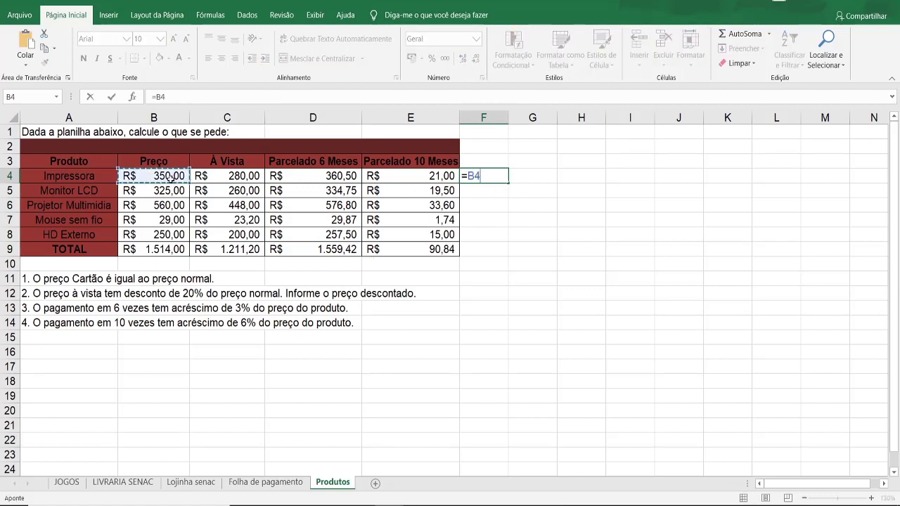
text(*)
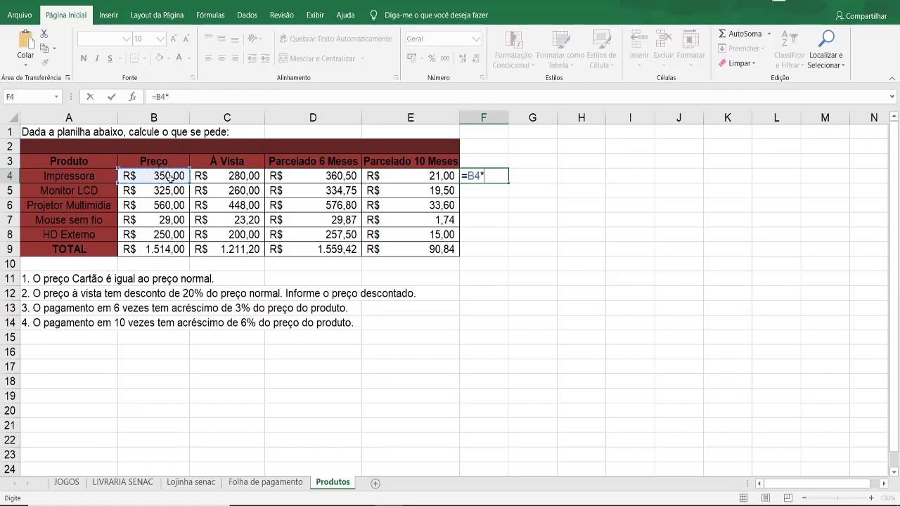
text(20)
text(%)
key(Return)
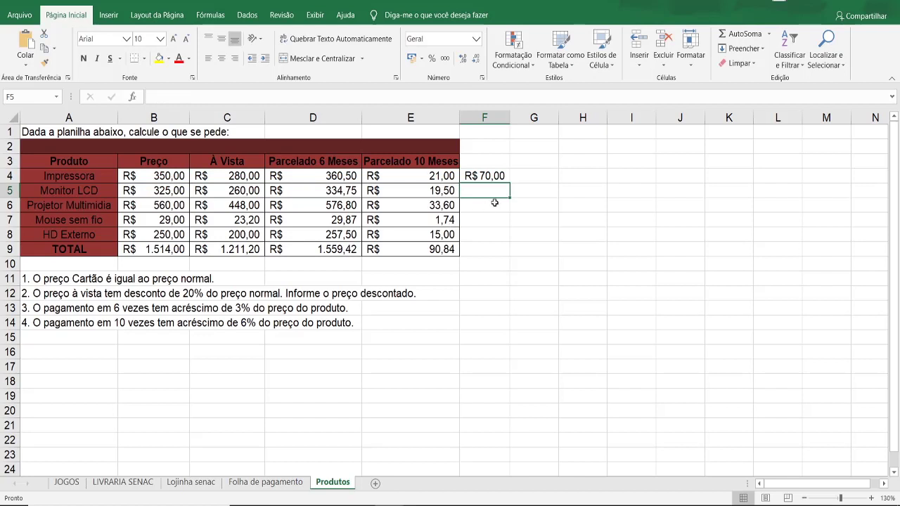
text(=)
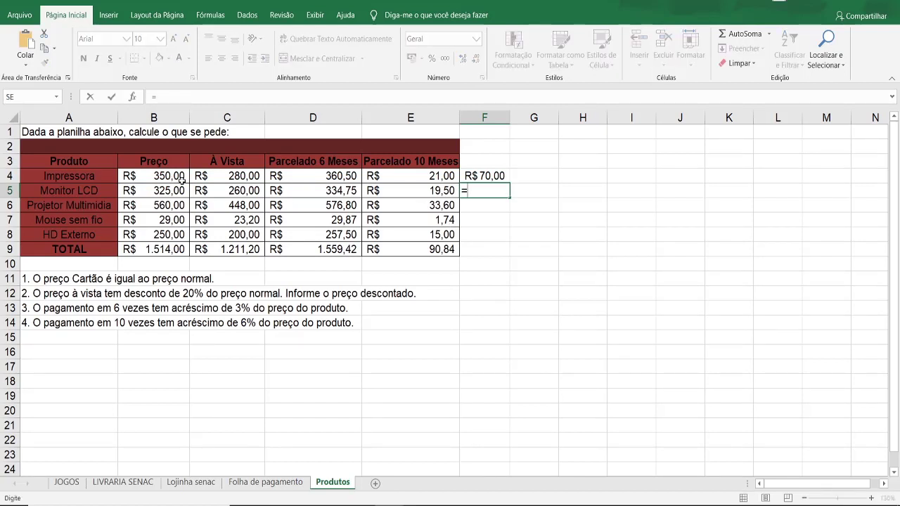
click(173, 176)
text(-)
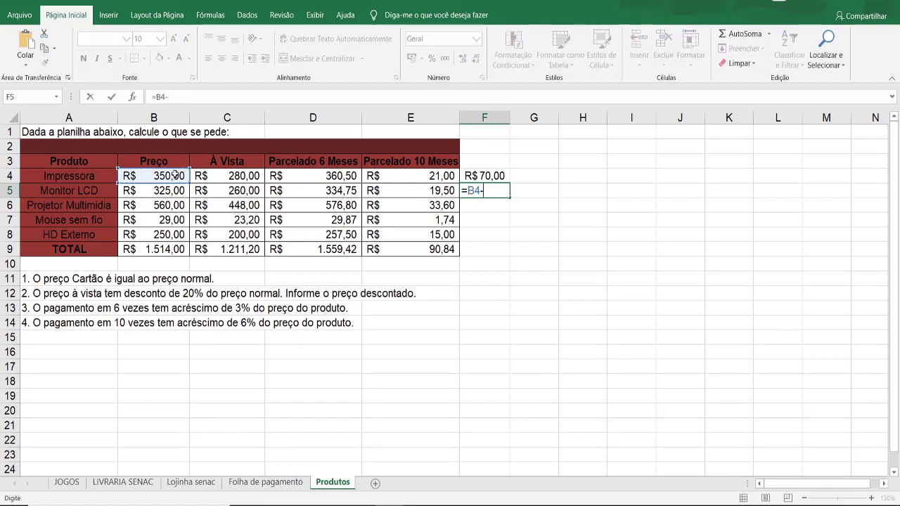
click(485, 174)
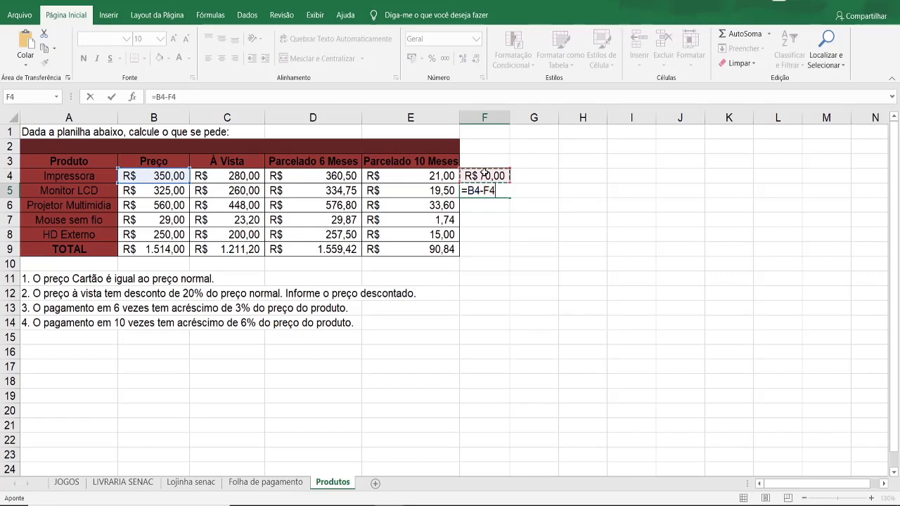
key(Return)
click(493, 191)
key(Delete)
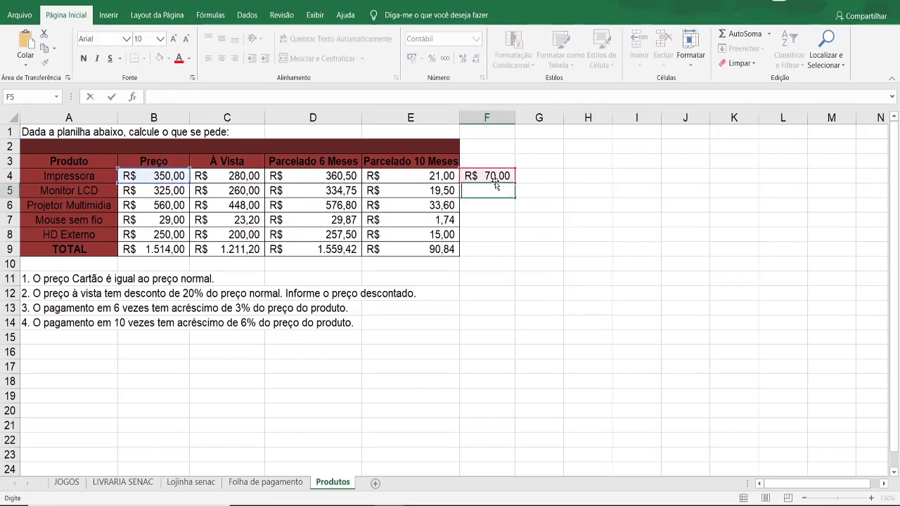
key(Up)
key(Delete)
click(539, 205)
click(255, 177)
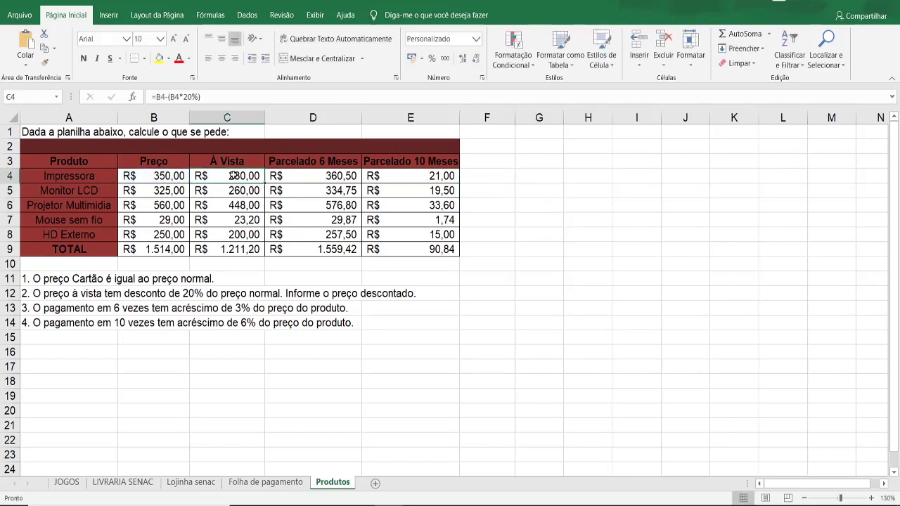
click(424, 176)
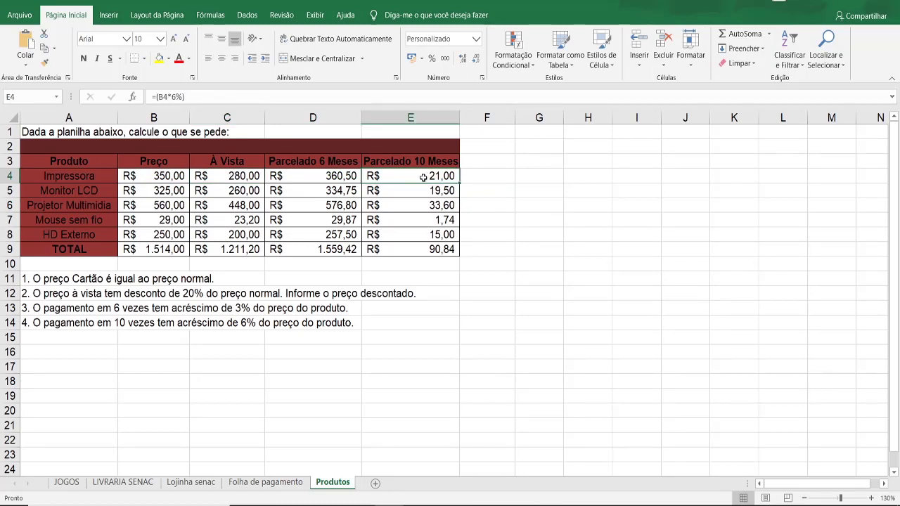
- Remove the stray H1 reference from the E4 formula
click(157, 98)
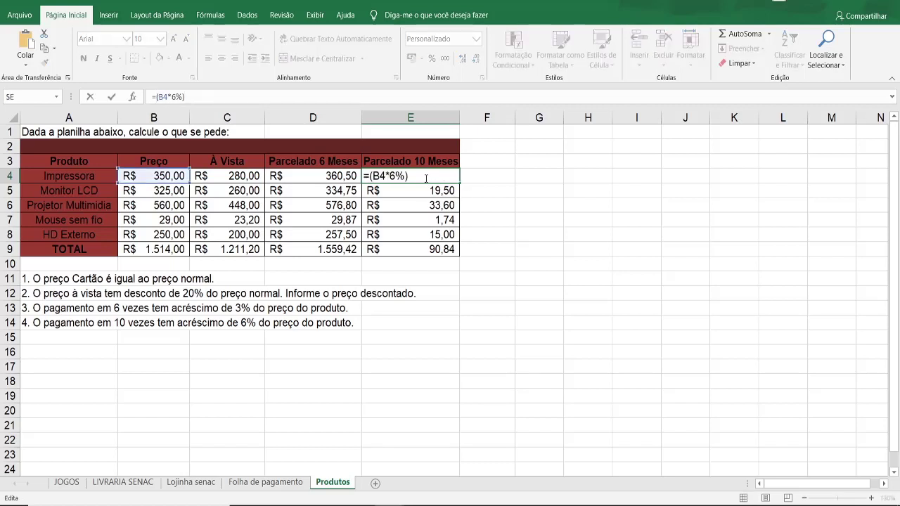
click(588, 264)
key(BackSpace)
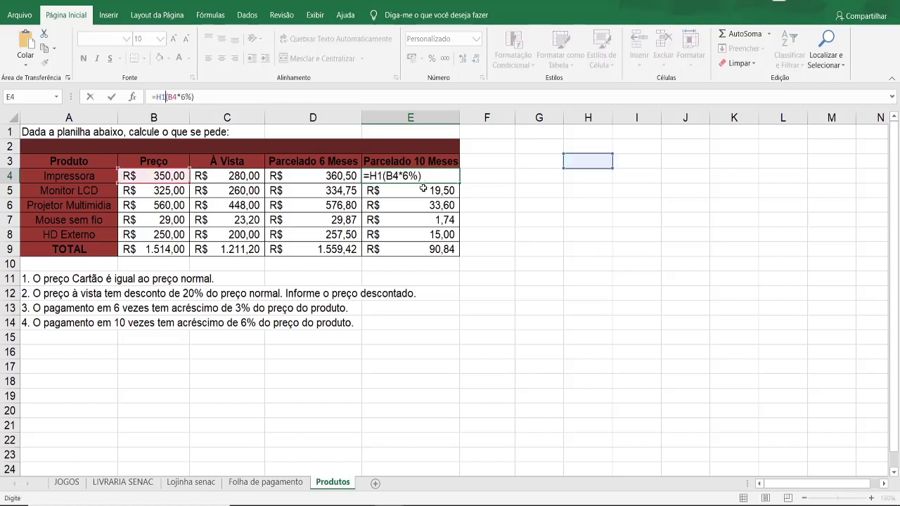
key(BackSpace)
key(BackSpace)
key(Return)
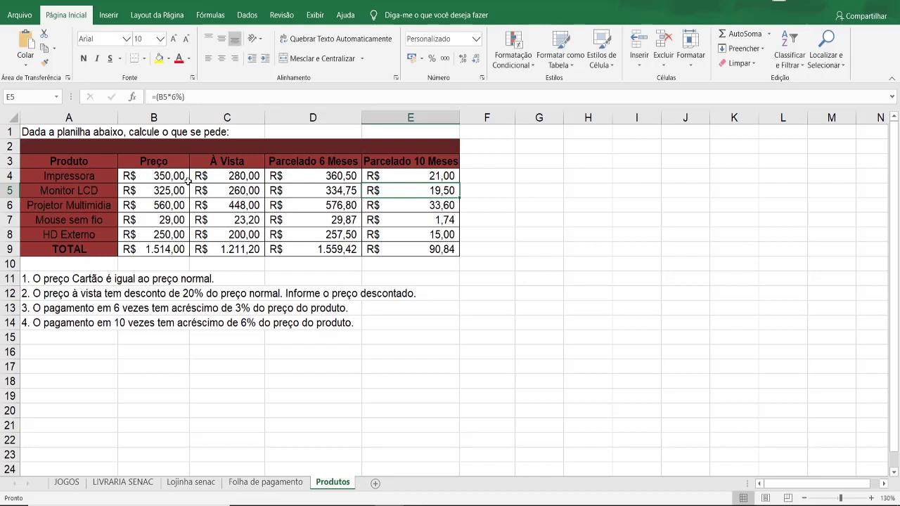
- Set E4 to =B4+(B4*6%) and fill it down to E9, totalling R$ 1.604,84
click(431, 175)
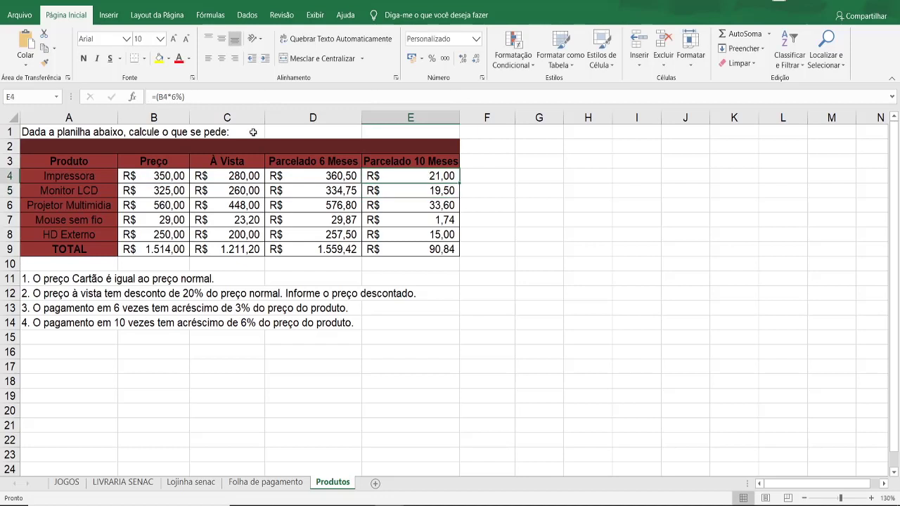
click(154, 97)
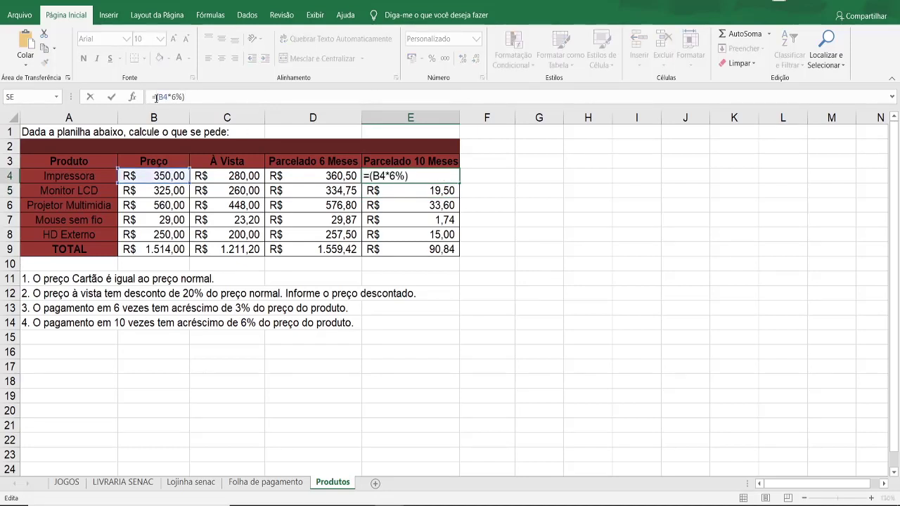
text(b4)
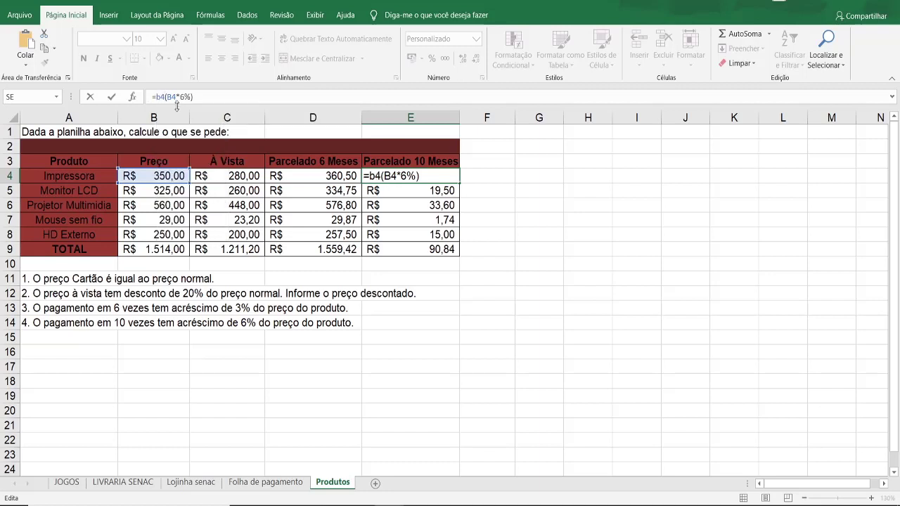
text(+)
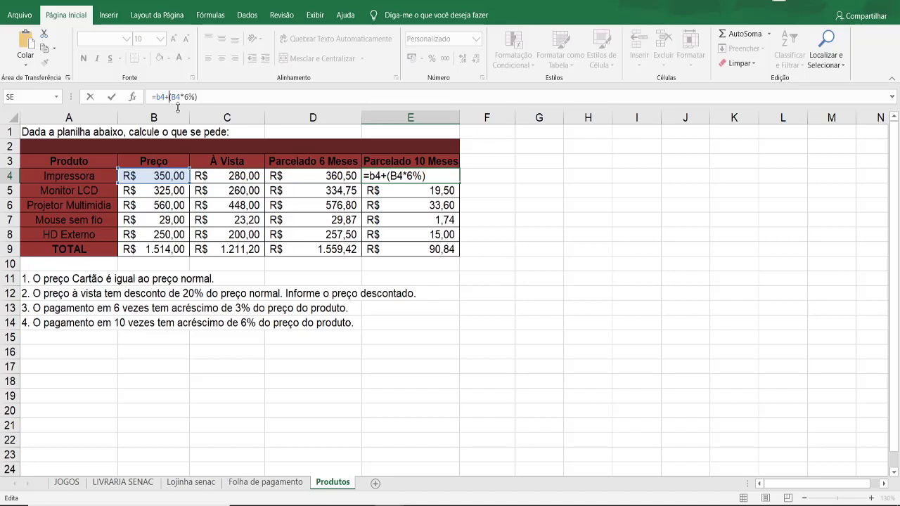
key(Return)
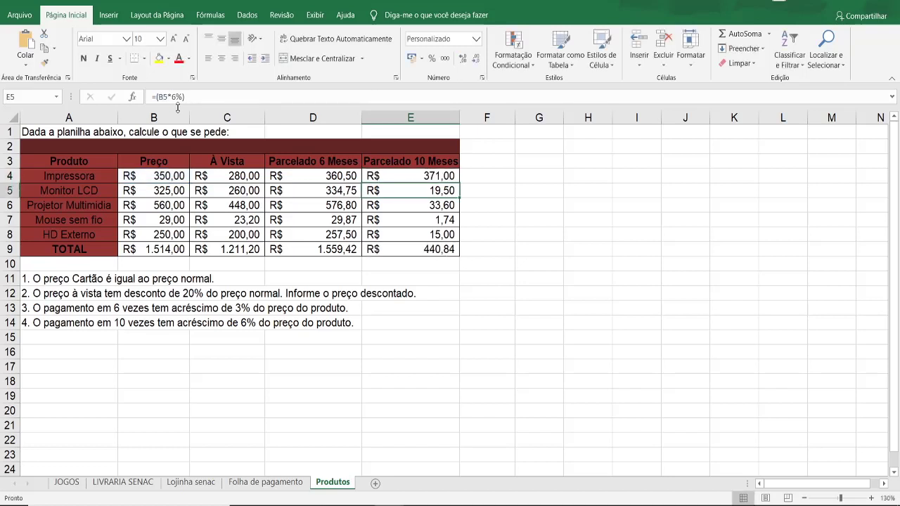
click(416, 178)
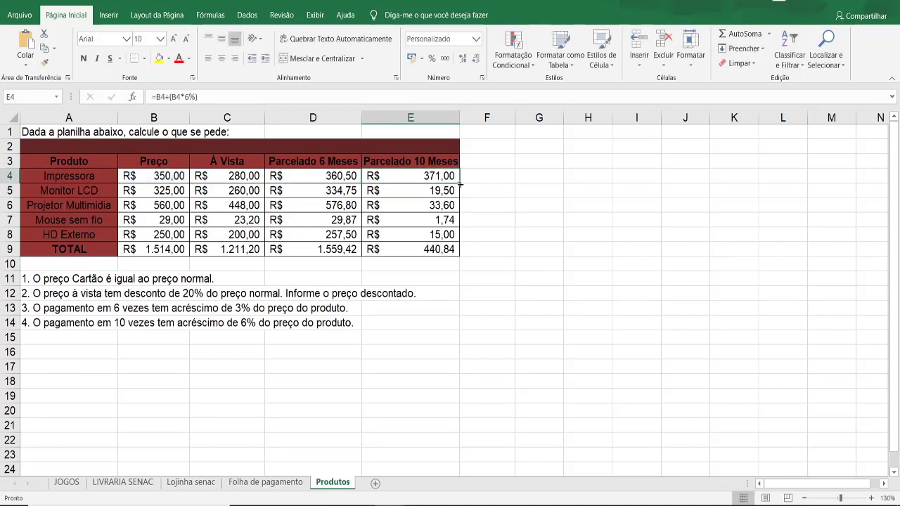
double_click(460, 184)
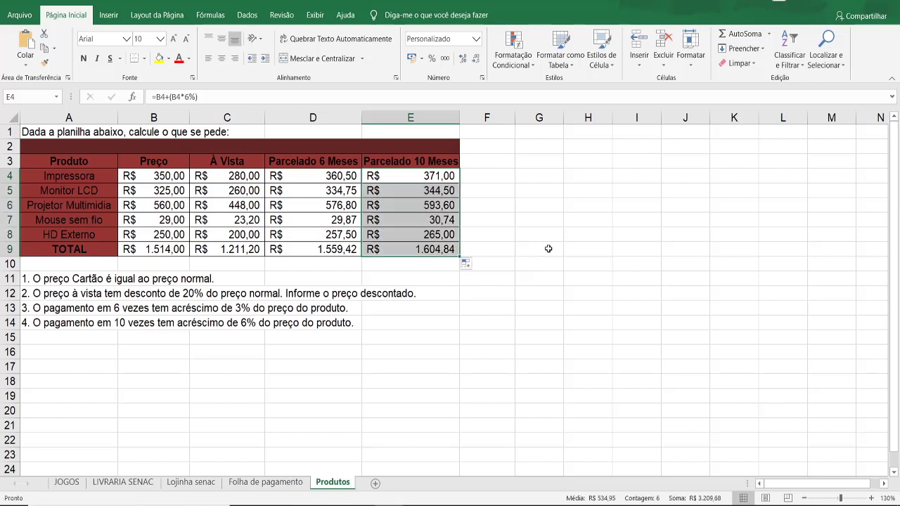